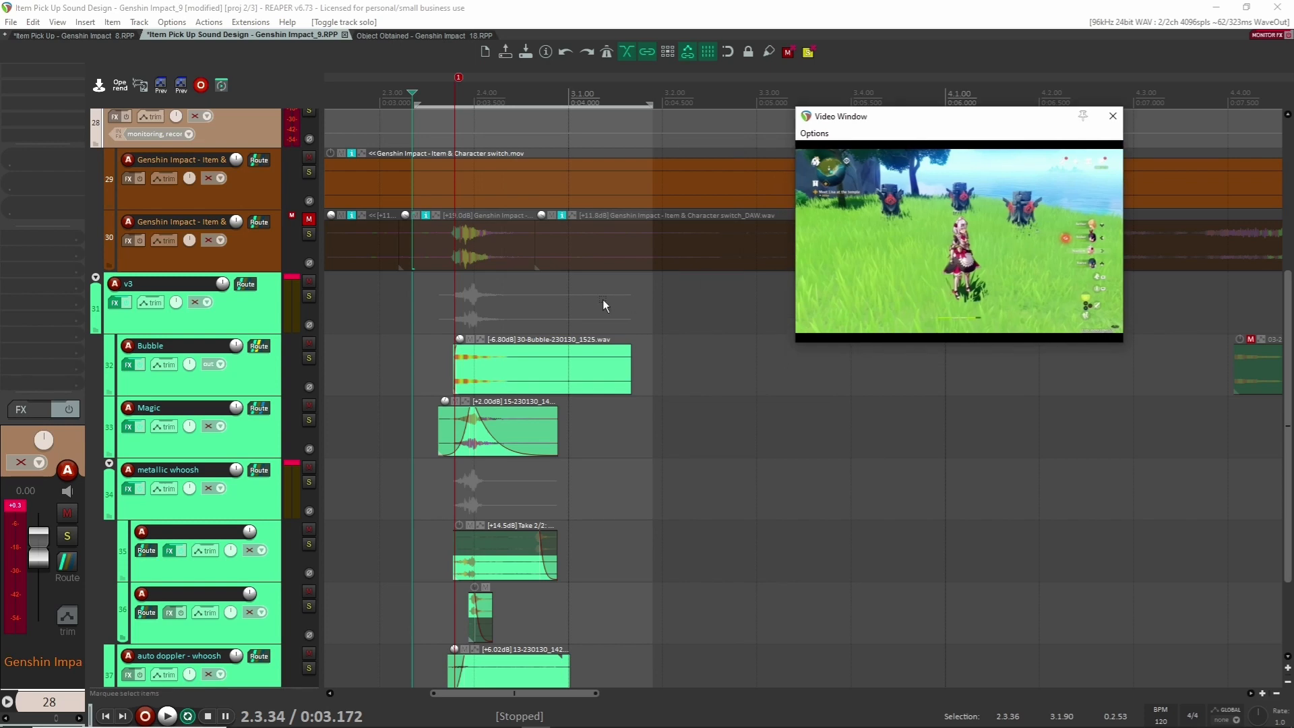
# Solo the Bubble track and play it from just before its sound begins, then unsolo it
pyautogui.click(444, 333)
pyautogui.scroll(-2, 441, 328)
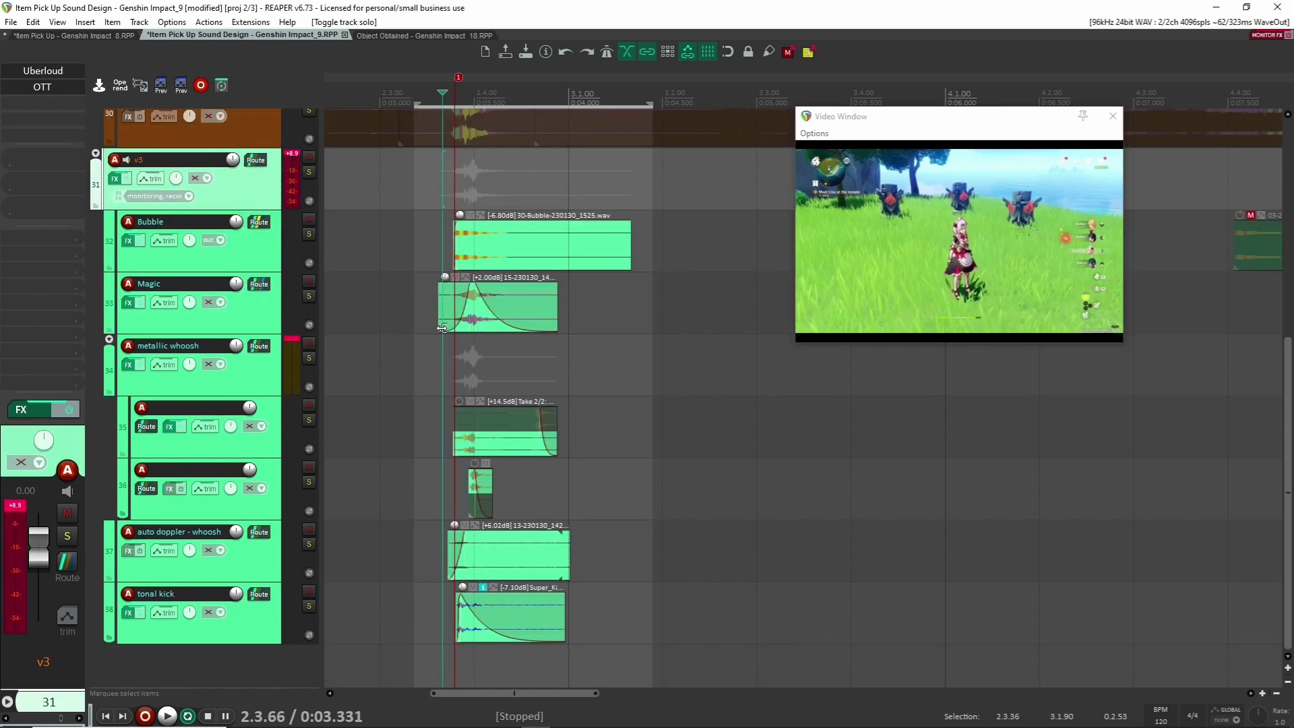
pyautogui.click(309, 234)
pyautogui.scroll(2, 340, 276)
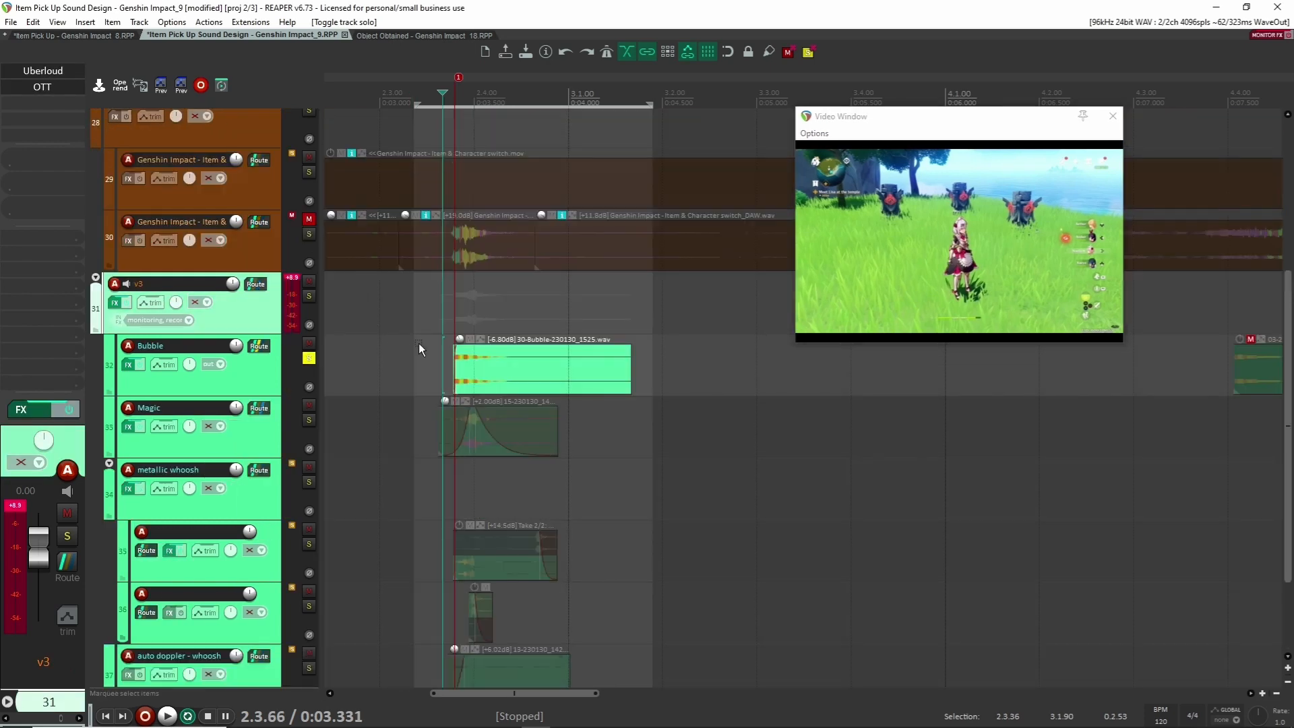
pyautogui.scroll(5, 418, 343)
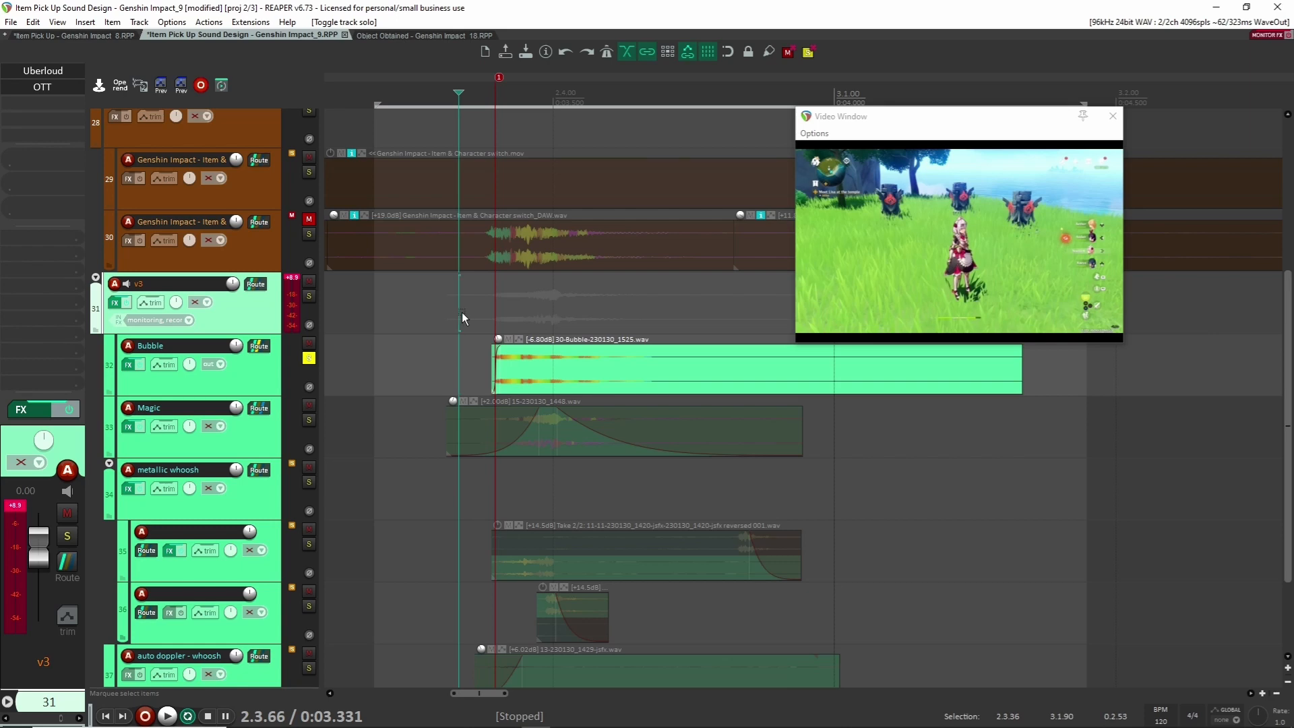
pyautogui.click(462, 313)
pyautogui.press('space')
pyautogui.press('space')
pyautogui.click(308, 358)
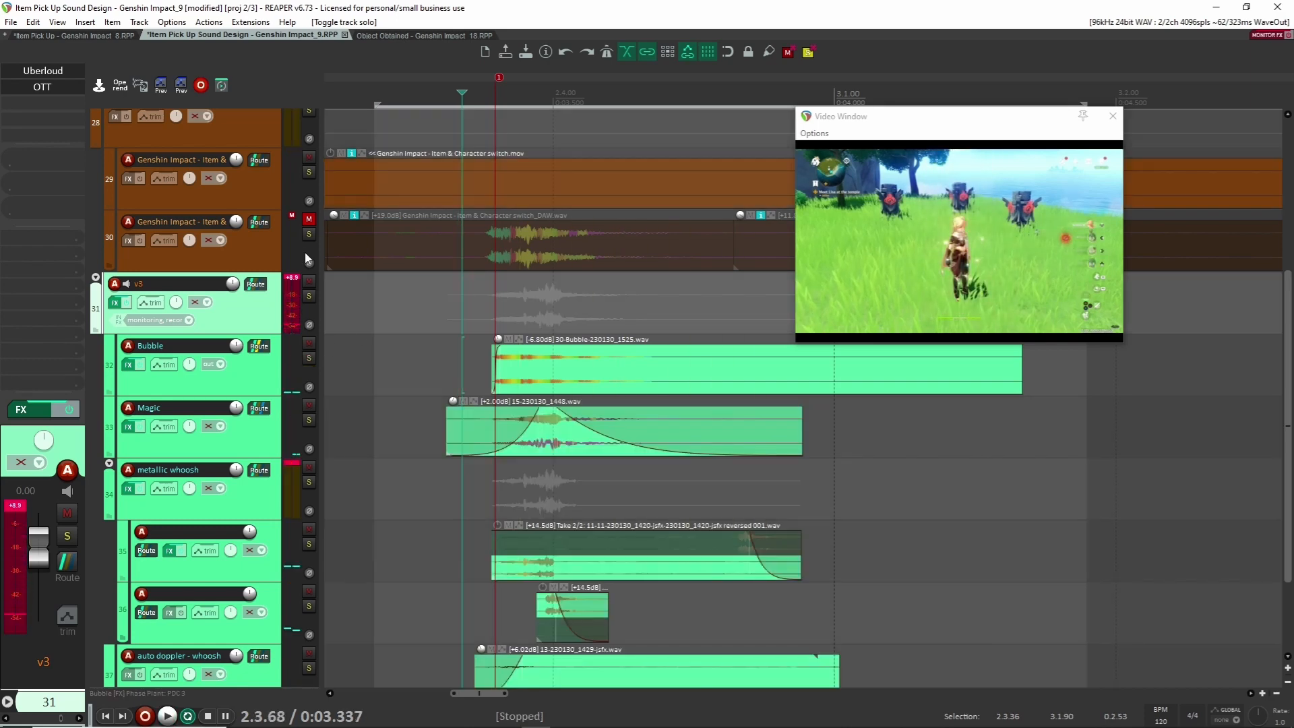
# Play the muted Genshin Impact reference audio and the Bubble track, each soloed in turn, to compare them
pyautogui.click(309, 234)
pyautogui.press('space')
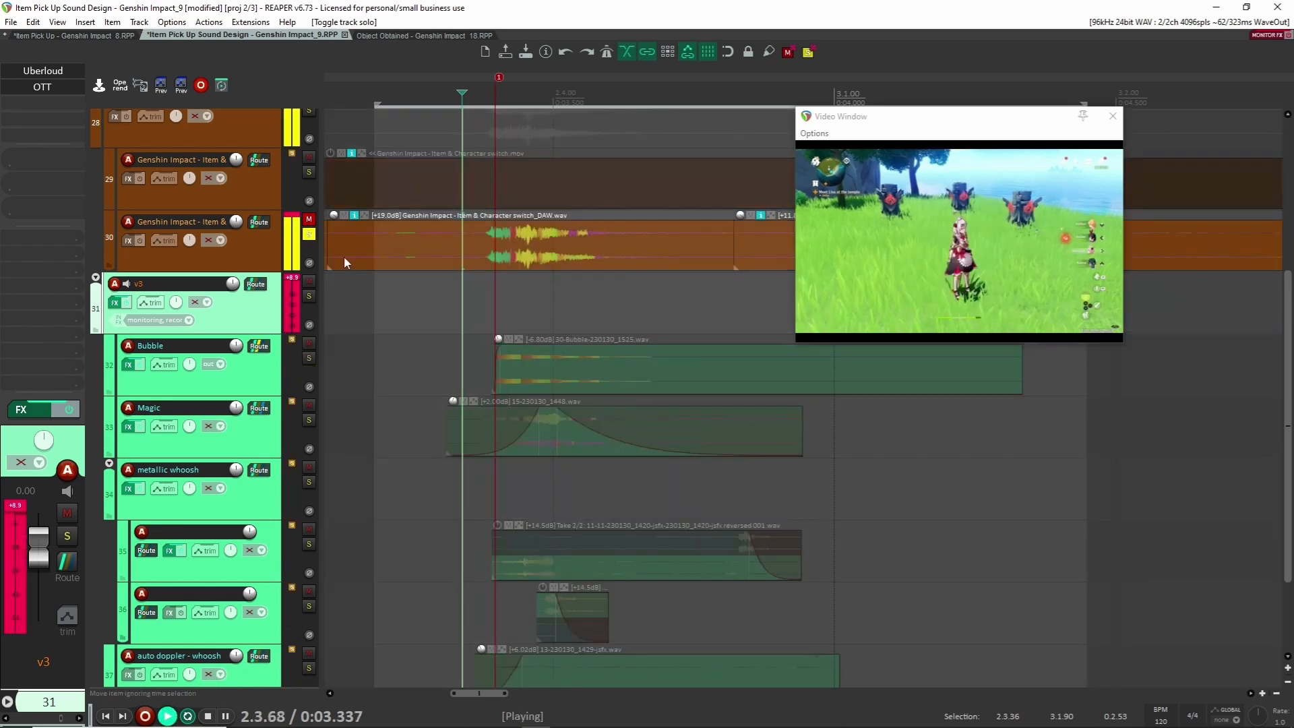
pyautogui.press('space')
pyautogui.click(309, 234)
pyautogui.click(309, 358)
pyautogui.press('space')
pyautogui.press('space')
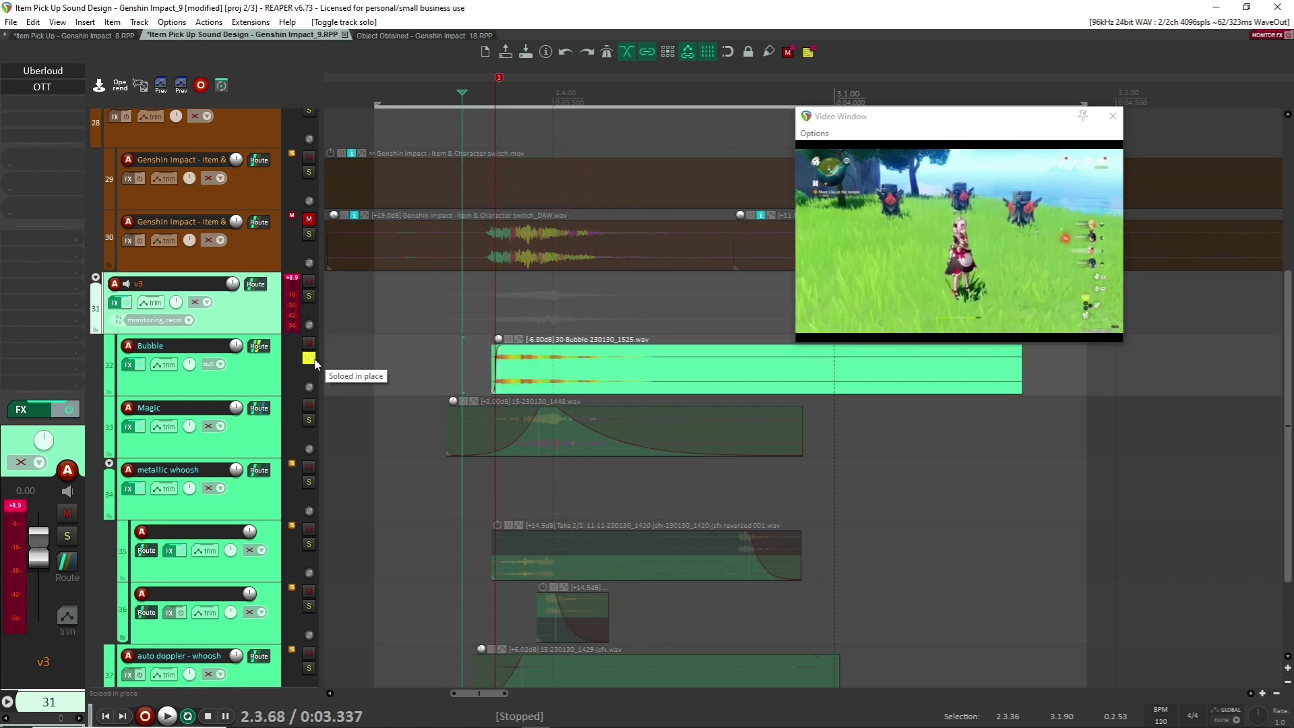
pyautogui.click(308, 358)
# Add a new track with the Phase Plant synth directly below the Bubble track
pyautogui.click(245, 384)
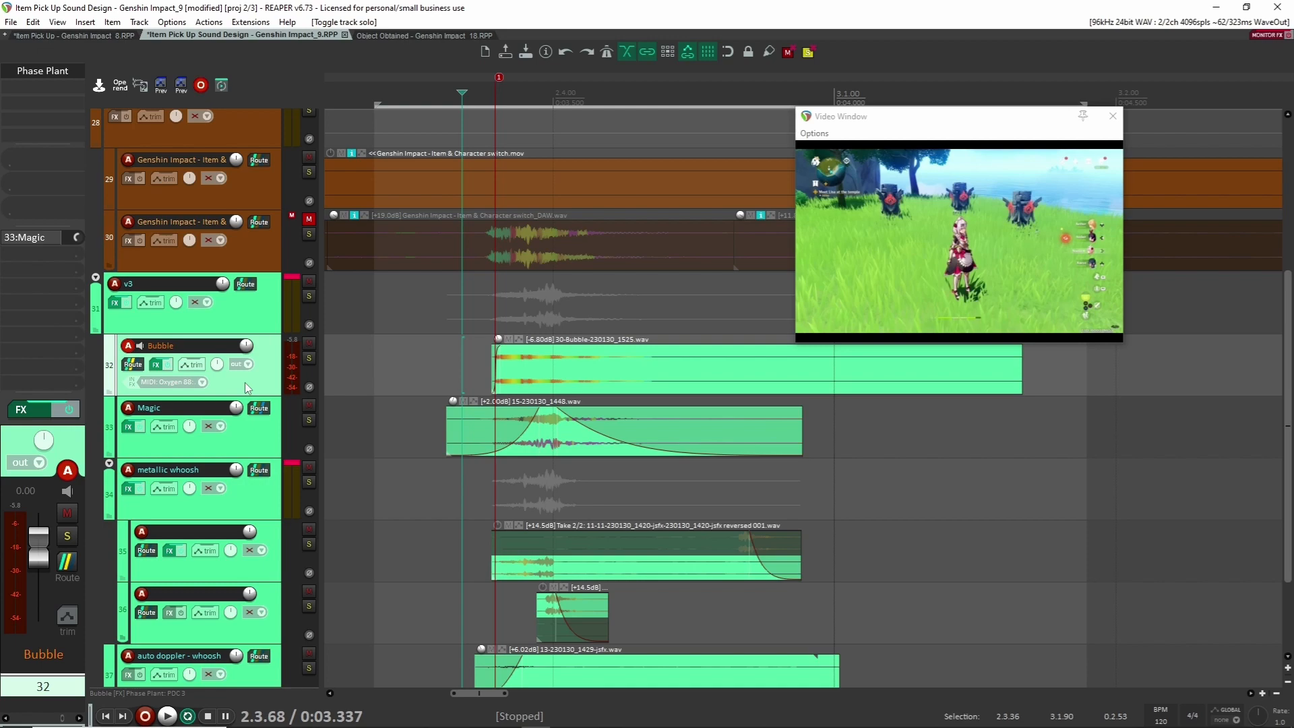
pyautogui.hotkey('ctrl', 'shift', 't')
pyautogui.write('phase plant')
pyautogui.press('Return')
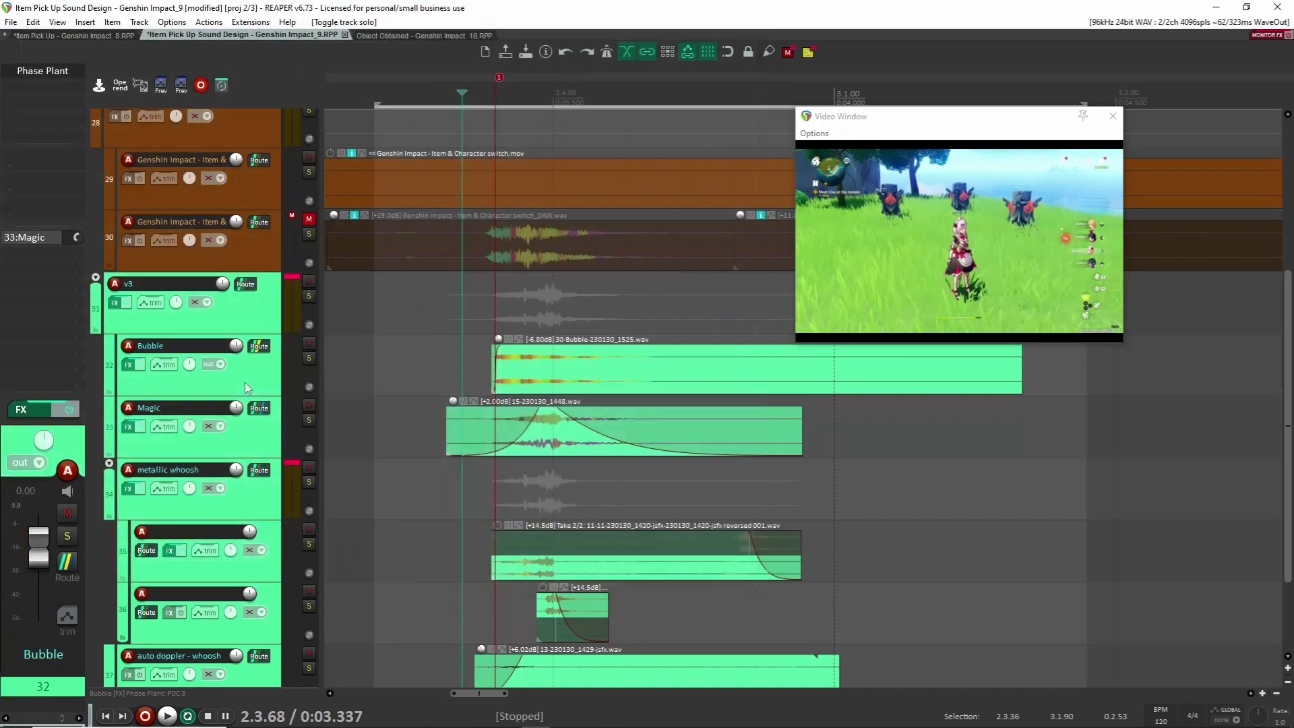
pyautogui.moveTo(707, 16); pyautogui.dragTo(788, 30)
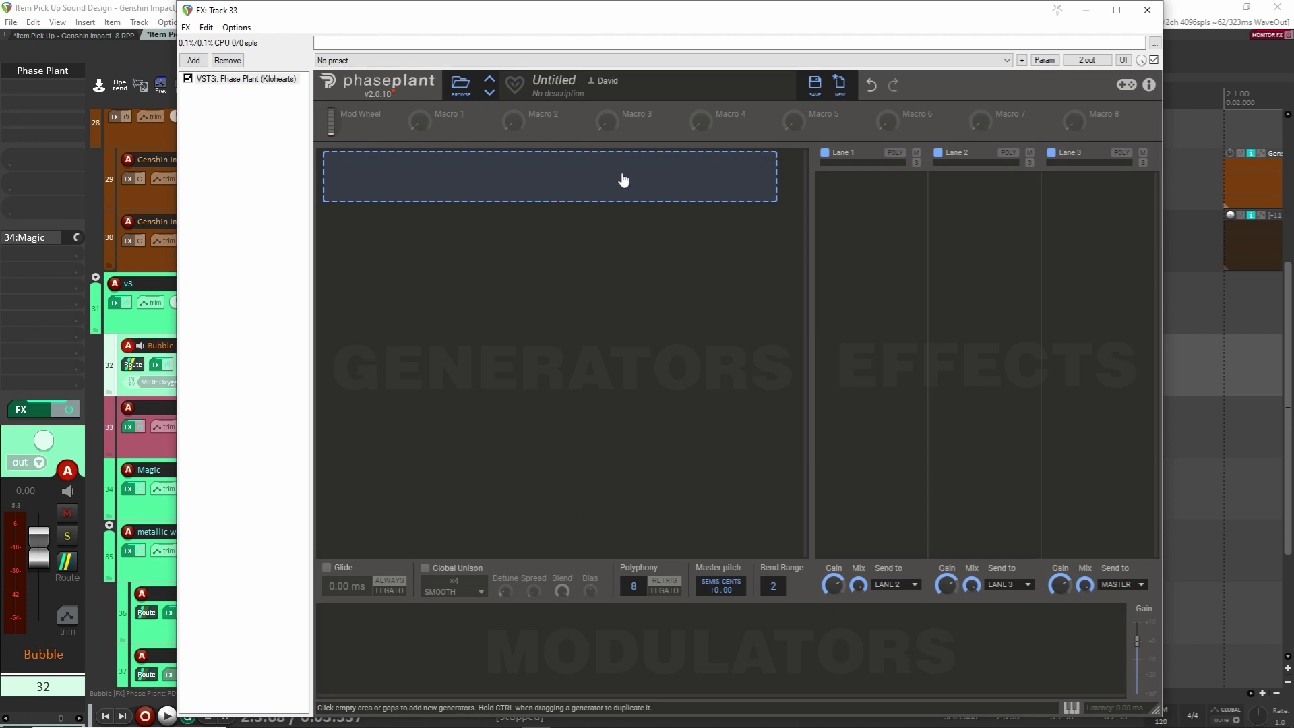
# Add a Wavetable generator to Phase Plant and set its frame to 34
pyautogui.click(624, 180)
pyautogui.click(646, 255)
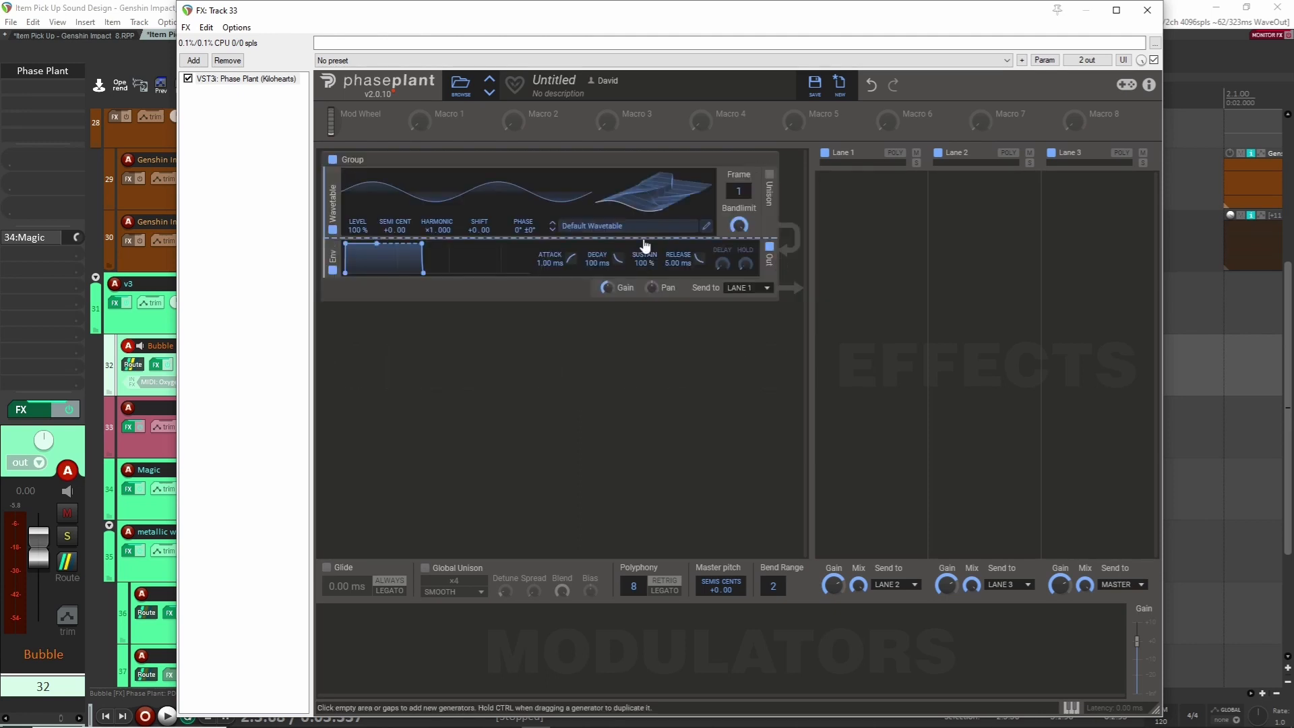
pyautogui.moveTo(638, 210); pyautogui.dragTo(638, 185)
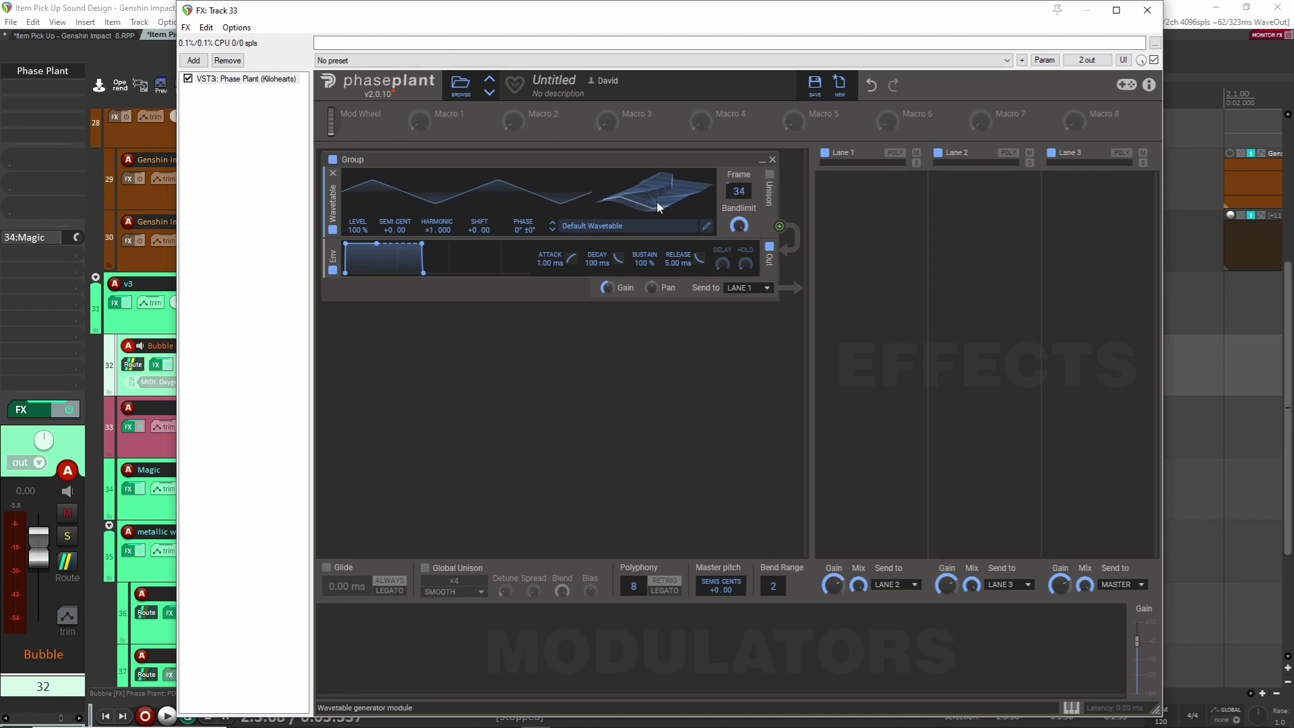
# Add an LFO modulator and assign it to the Wavetable generator's semitone/cent pitch
pyautogui.click(383, 635)
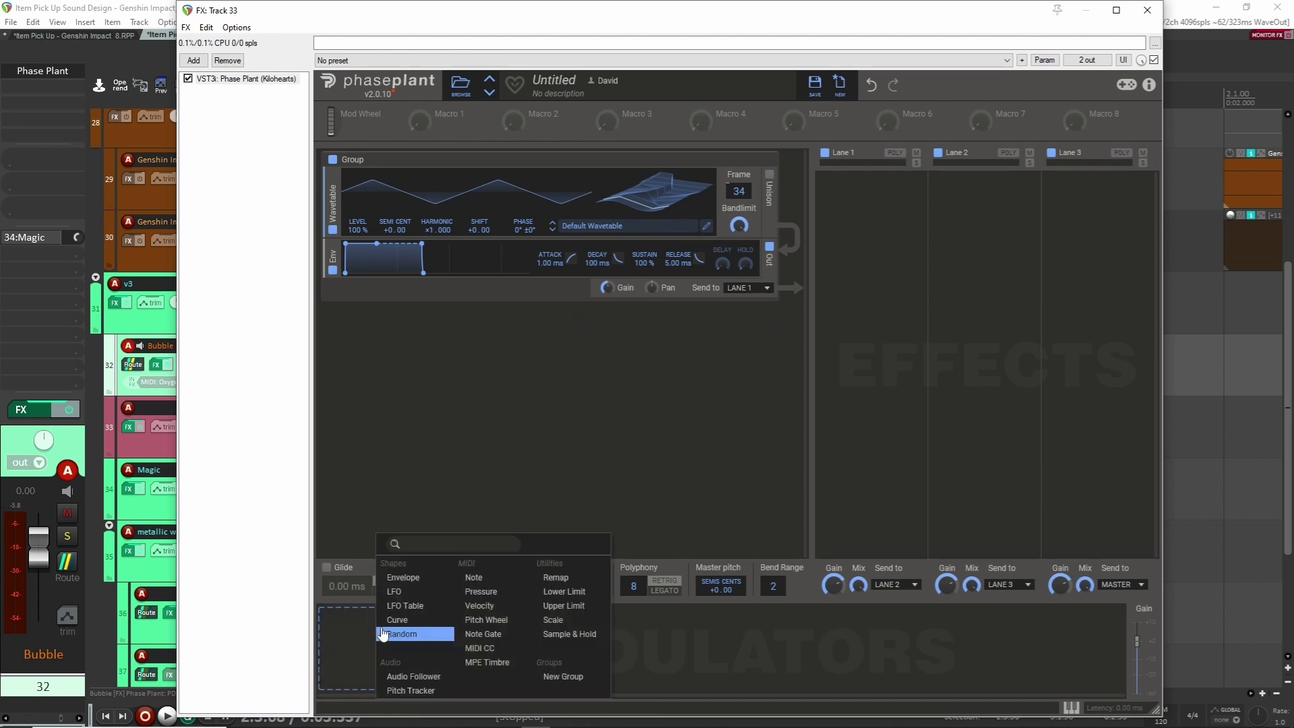
pyautogui.click(396, 592)
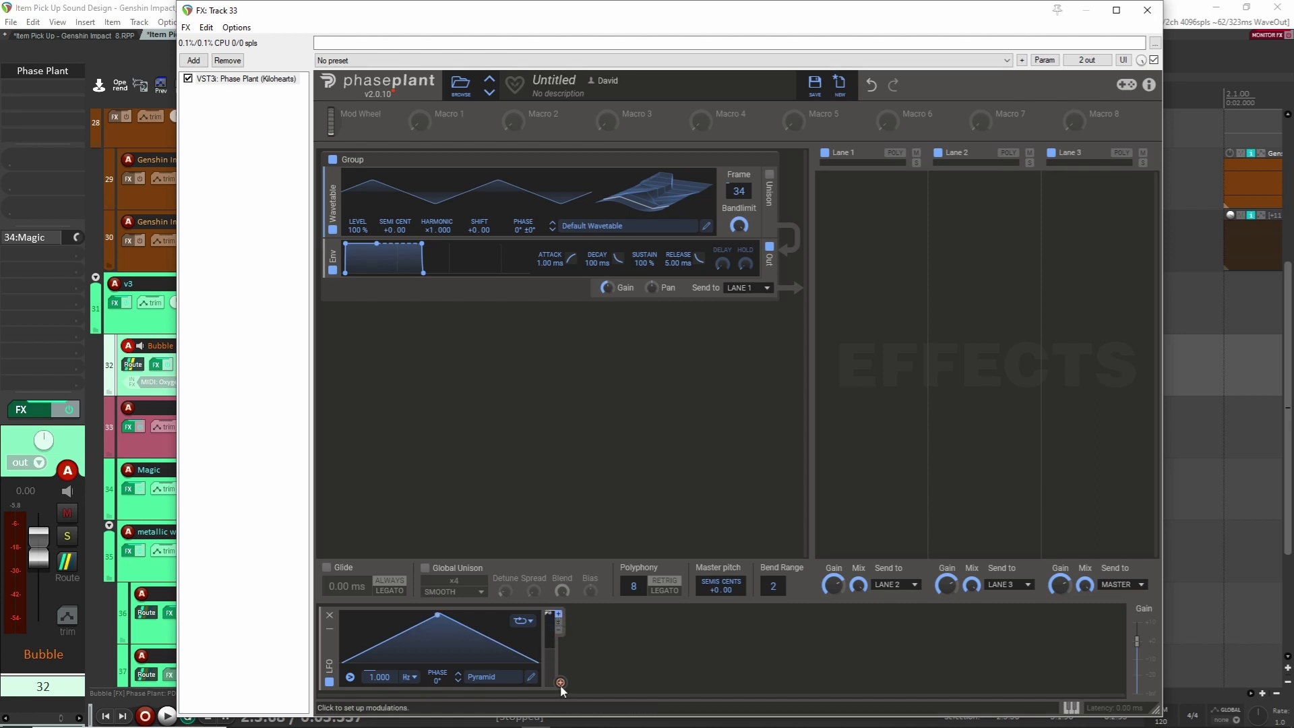
pyautogui.moveTo(560, 682); pyautogui.dragTo(451, 286)
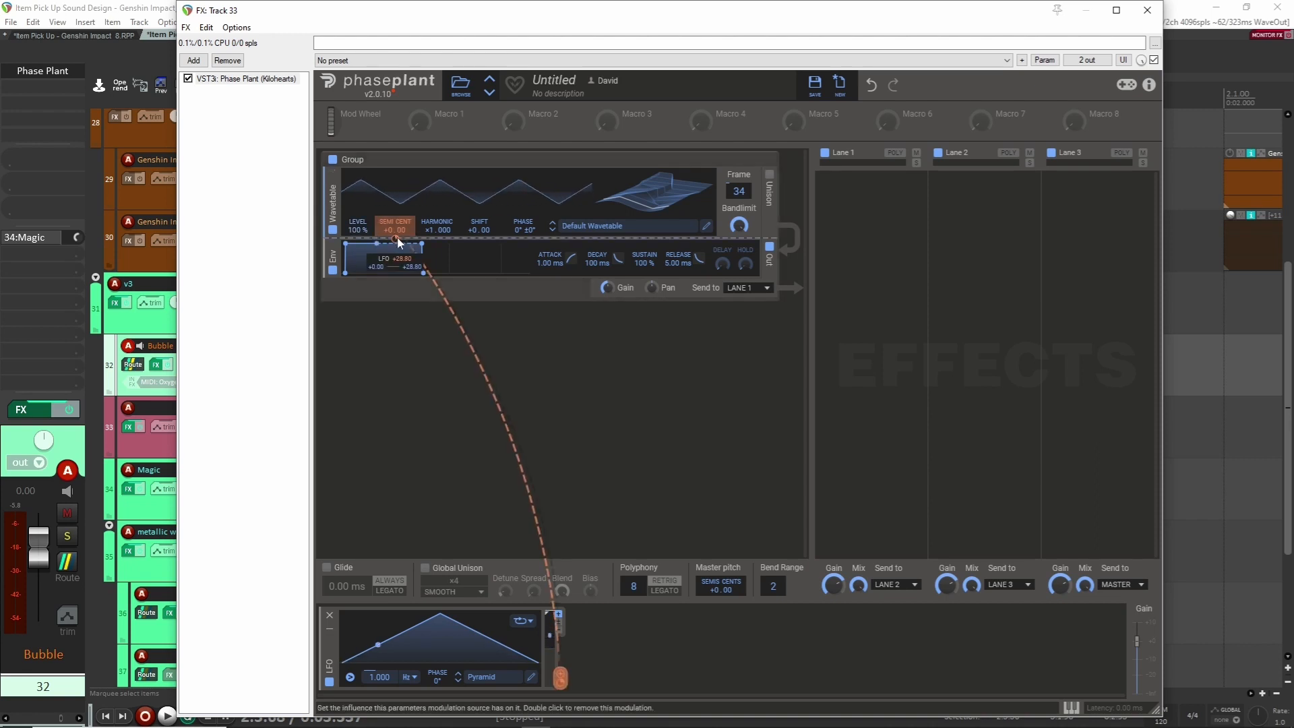
pyautogui.moveTo(397, 238); pyautogui.dragTo(395, 240)
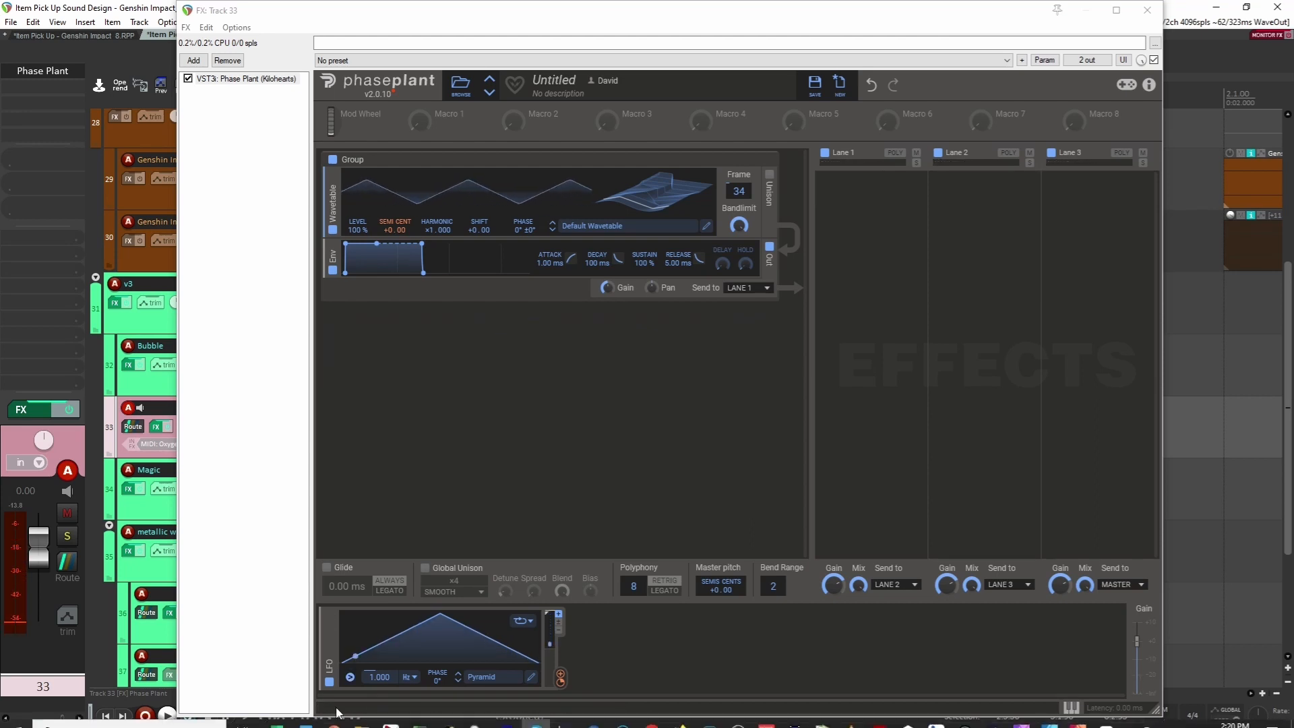
# Set the LFO rate to 21.19 Hz and the output envelope's release to 203 ms
pyautogui.moveTo(384, 681); pyautogui.dragTo(384, 673)
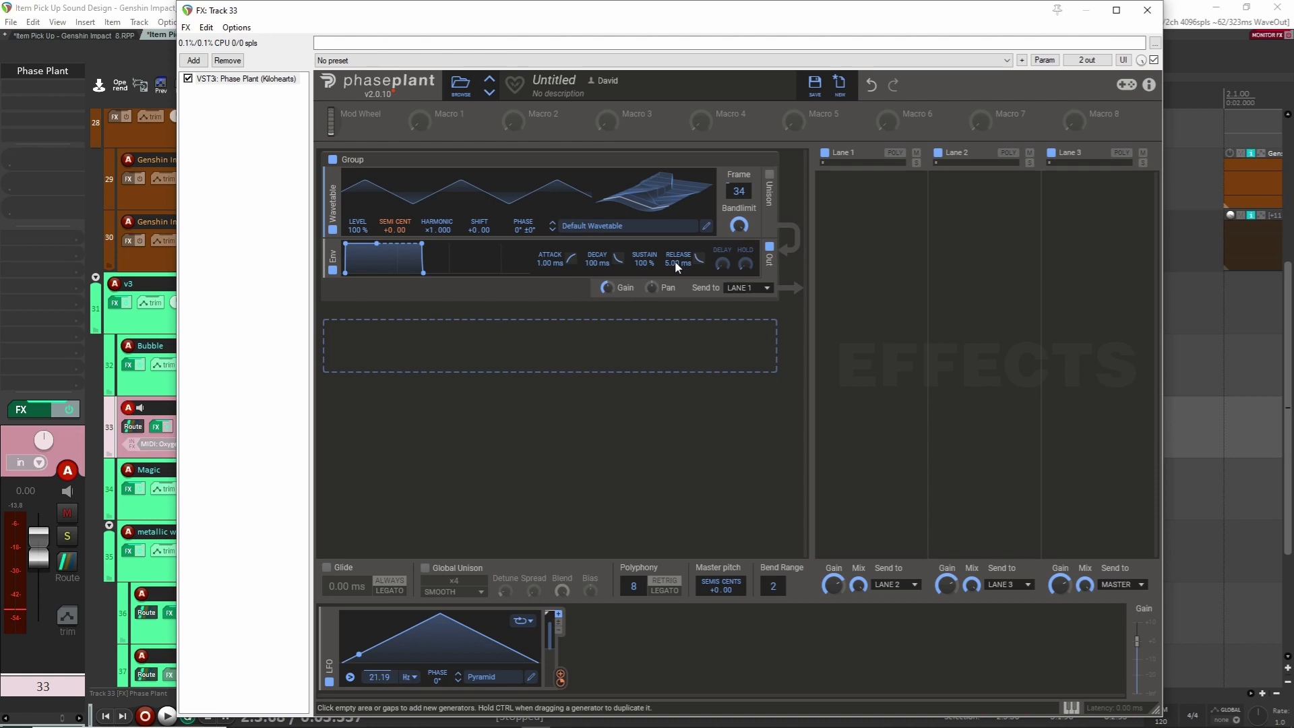
pyautogui.moveTo(679, 263); pyautogui.dragTo(679, 233)
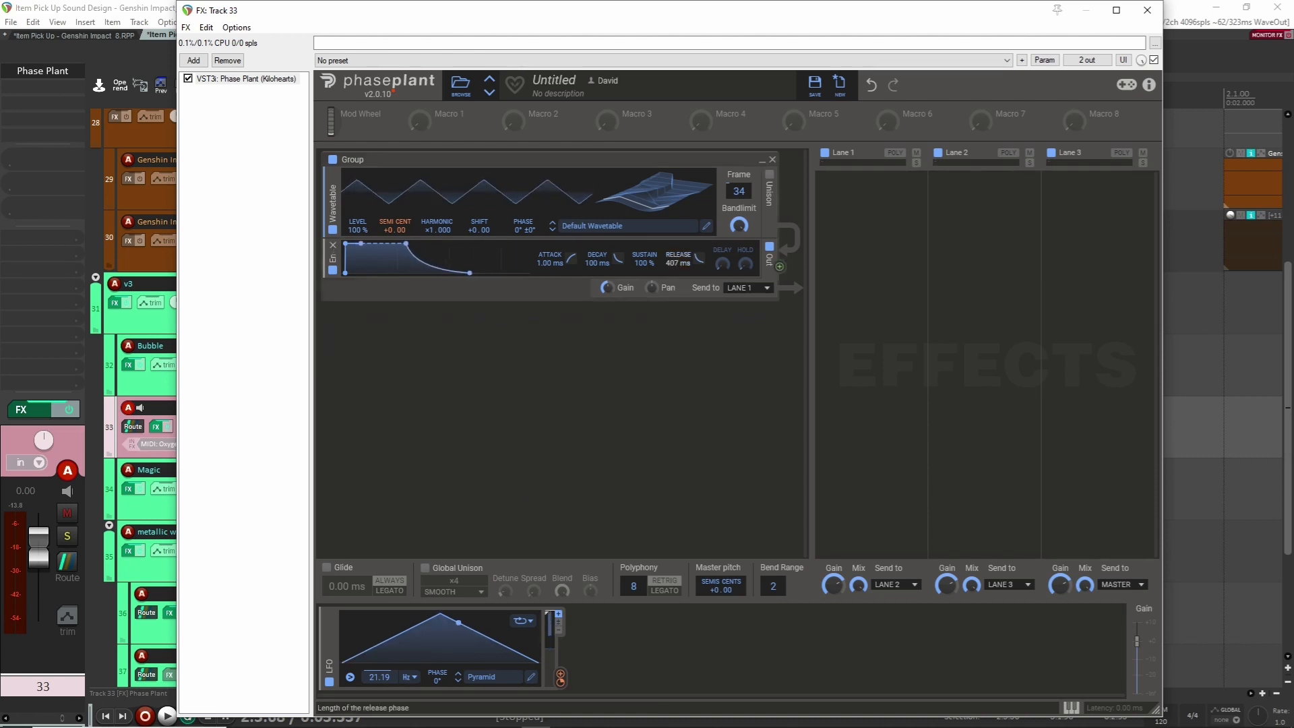
pyautogui.moveTo(678, 263); pyautogui.dragTo(670, 264)
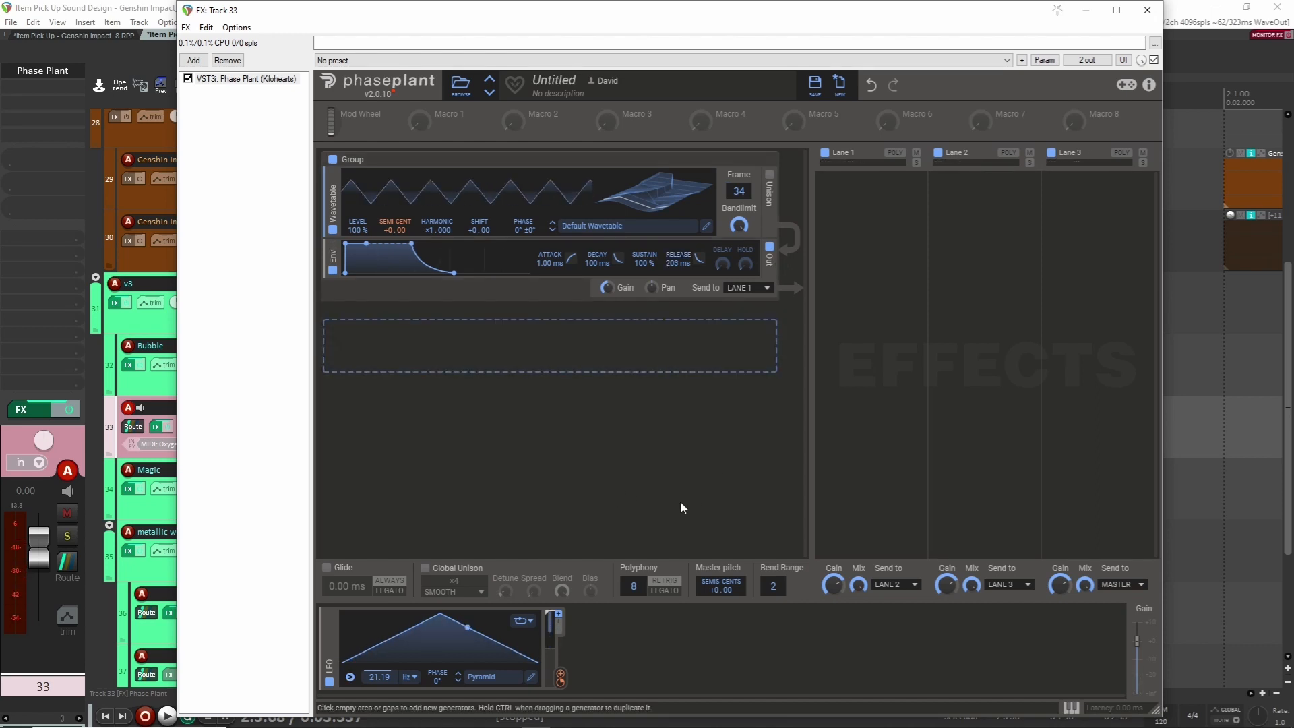
# Add a Distortion effect to Lane 1 and set its type to Saturate
pyautogui.click(879, 210)
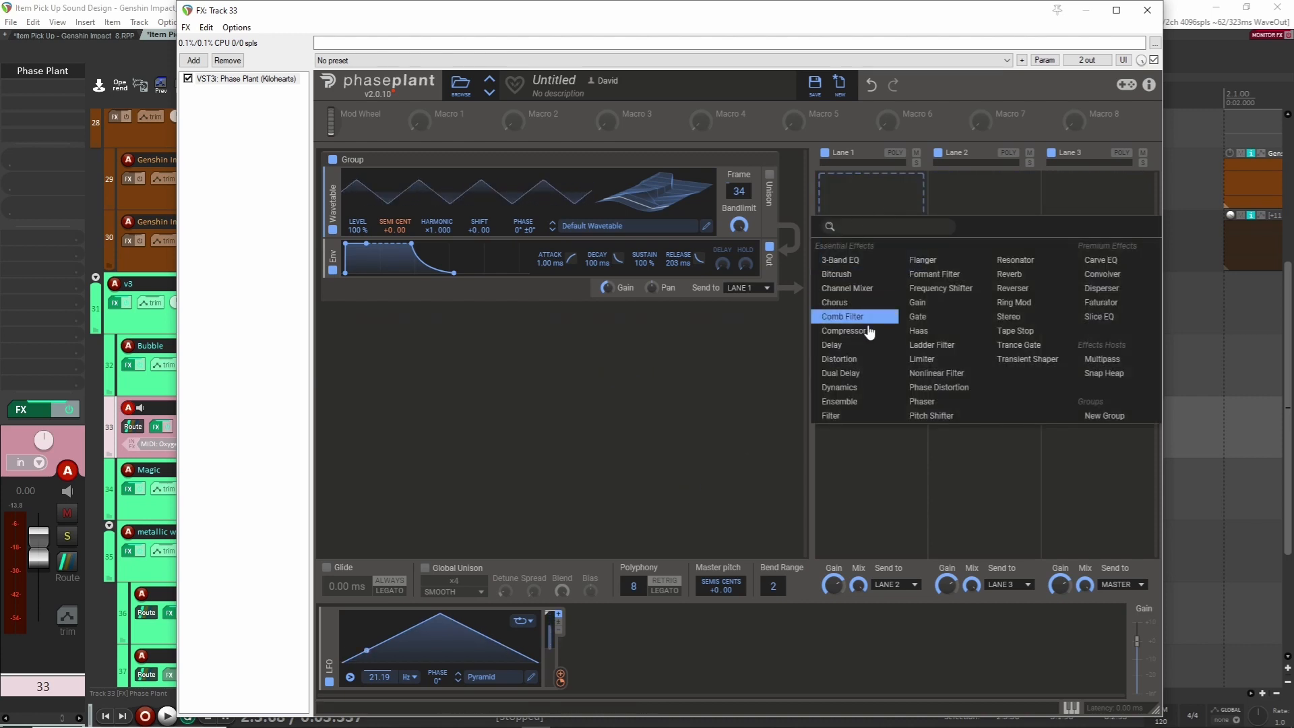
pyautogui.click(850, 360)
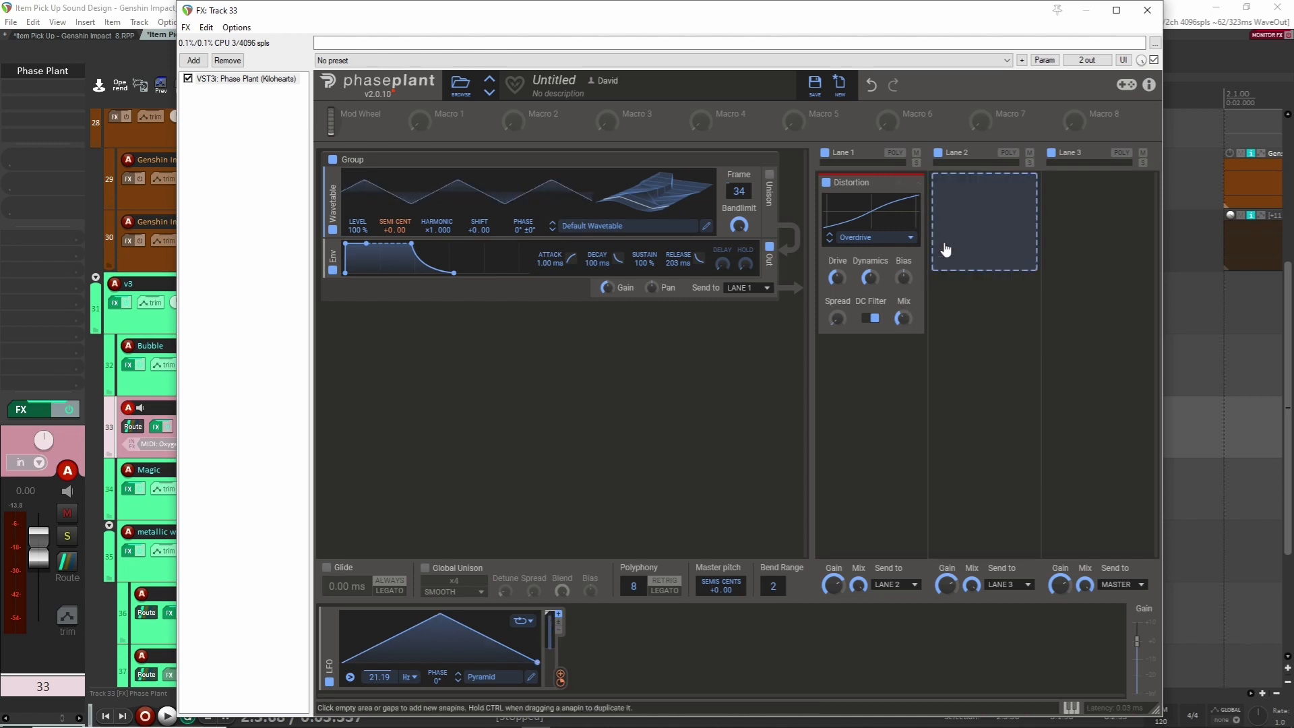
pyautogui.click(876, 238)
pyautogui.click(869, 253)
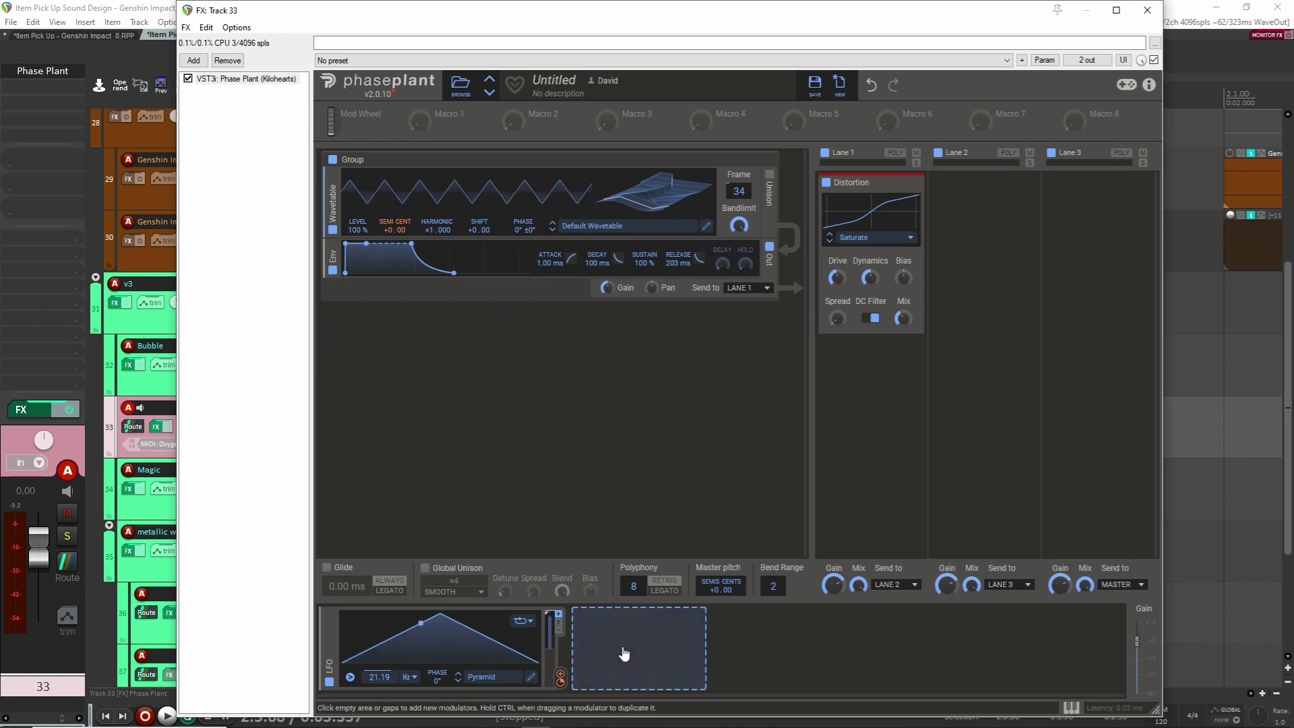
# Add an Envelope modulator beside the LFO and set its release to 146 ms
pyautogui.click(623, 654)
pyautogui.click(647, 673)
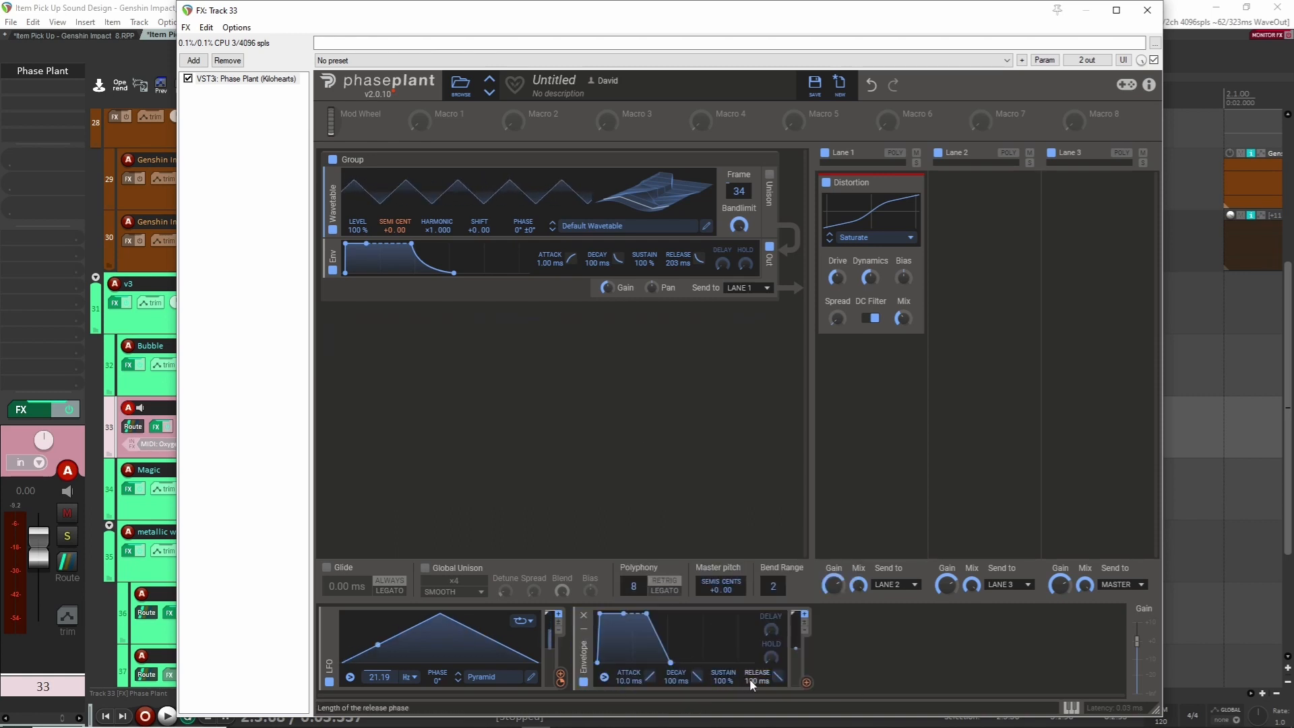
pyautogui.moveTo(753, 685); pyautogui.dragTo(778, 662)
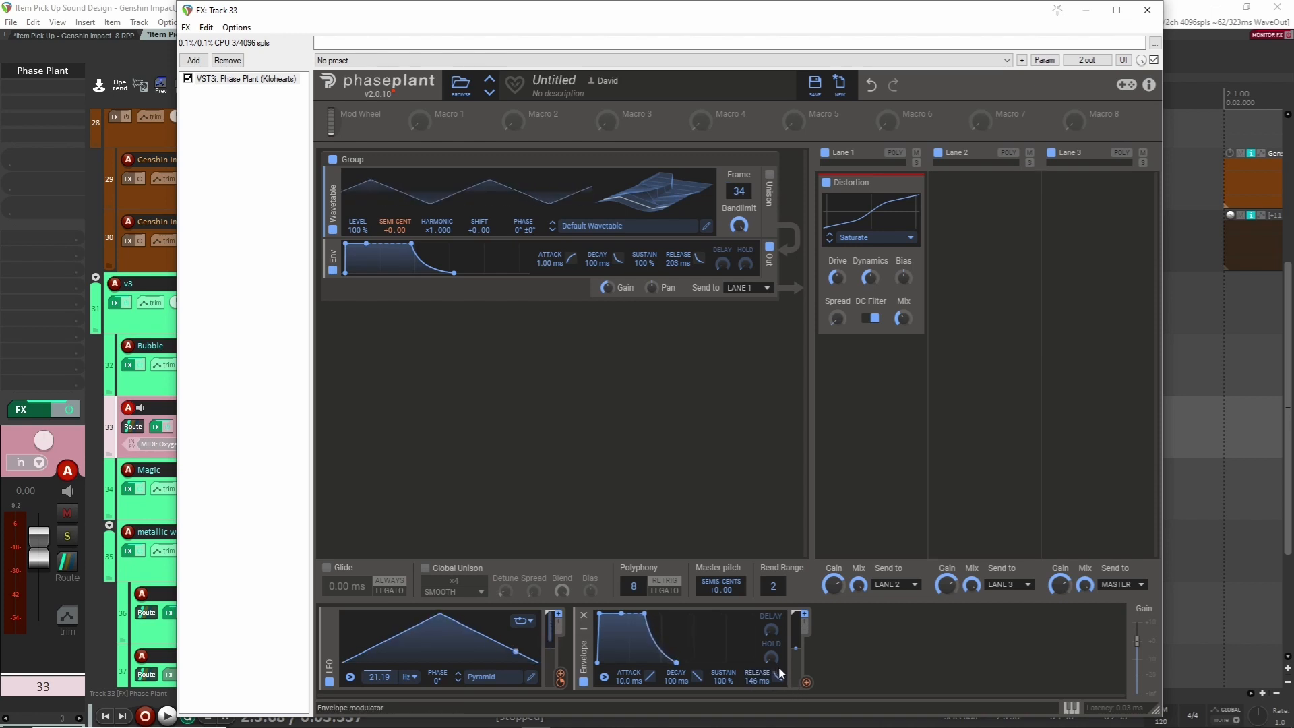
# Assign the Envelope modulator to the Wavetable's semitone/cent pitch and adjust the modulation amount
pyautogui.click(806, 683)
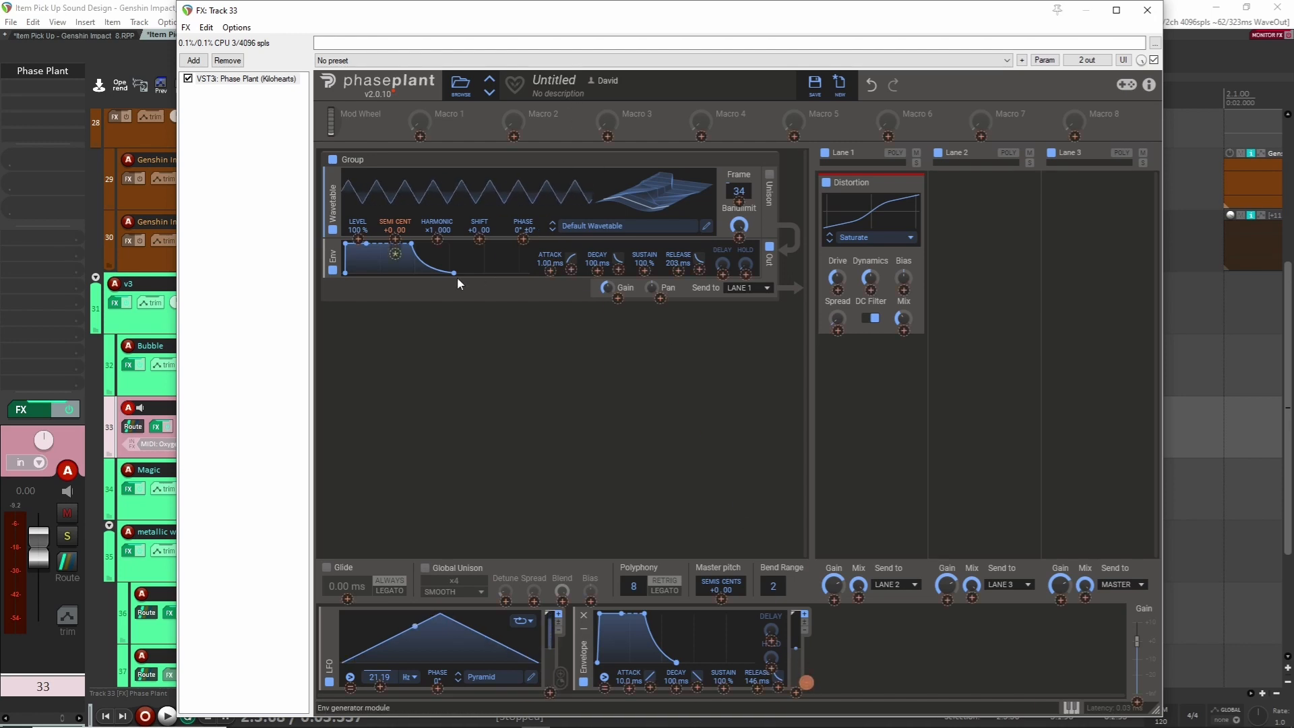
pyautogui.click(394, 239)
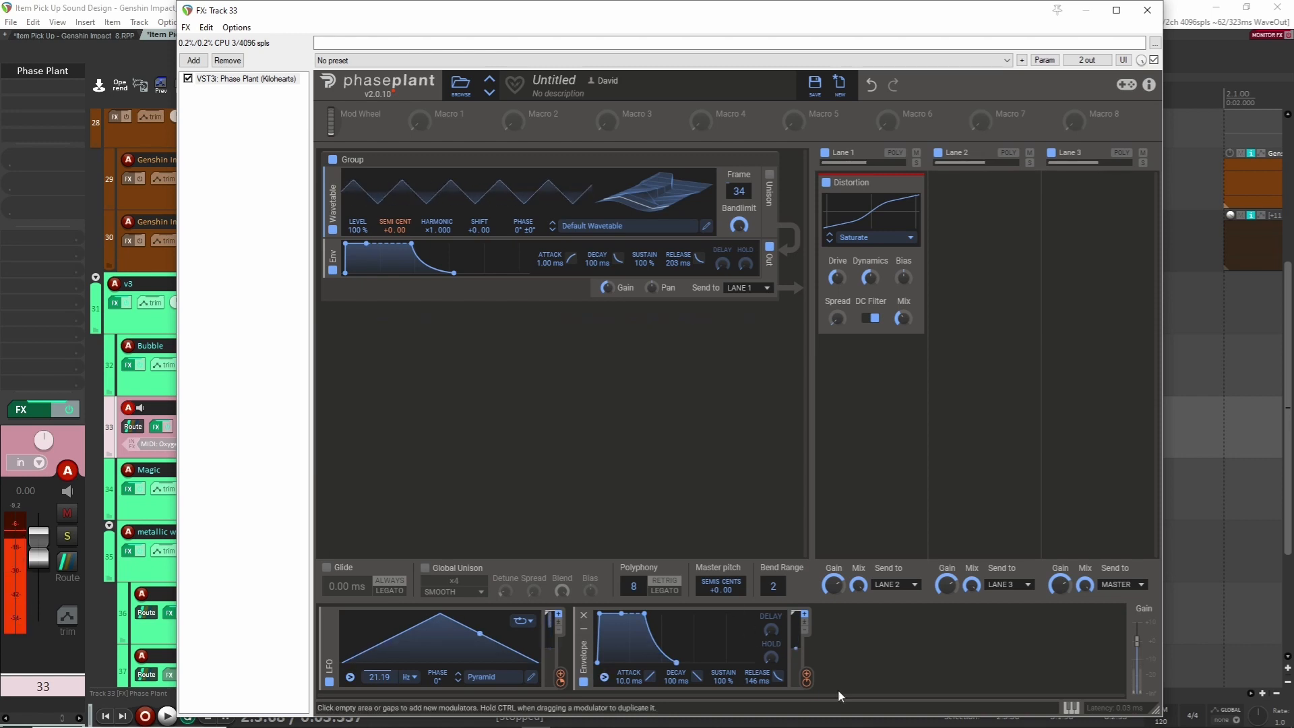
pyautogui.moveTo(807, 682); pyautogui.dragTo(807, 696)
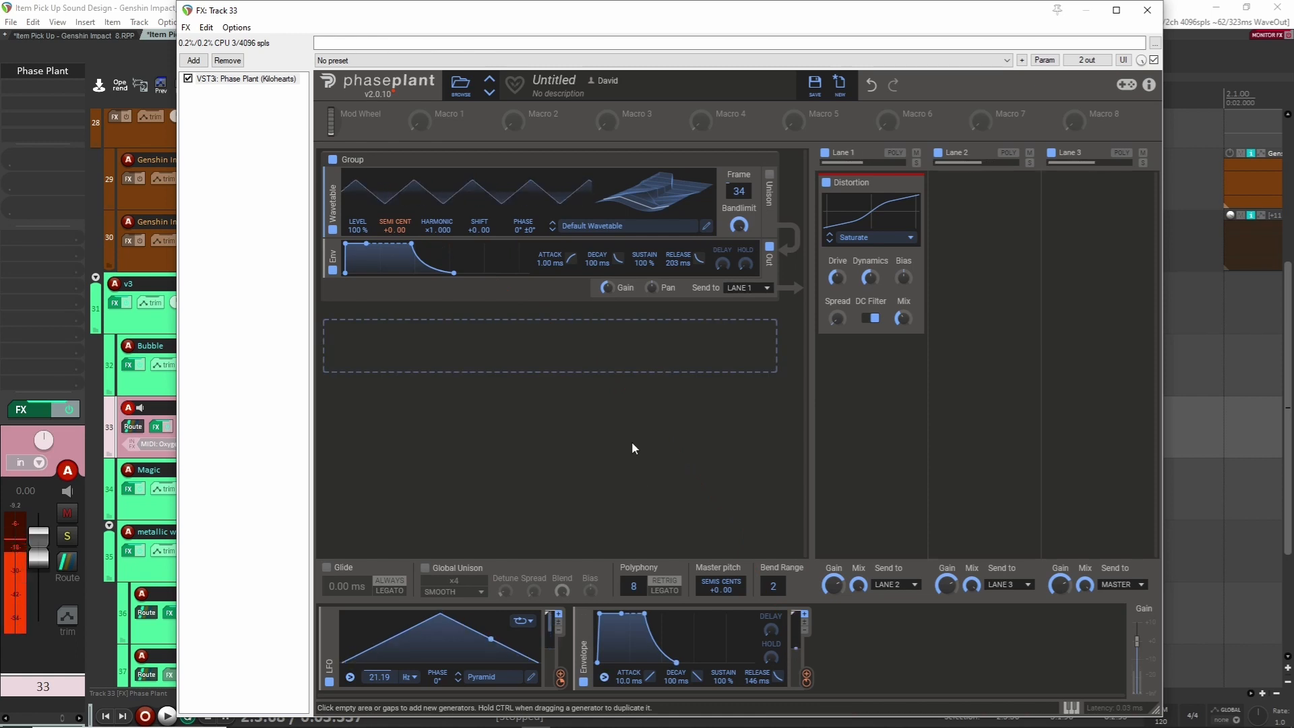
pyautogui.moveTo(807, 677); pyautogui.dragTo(807, 676)
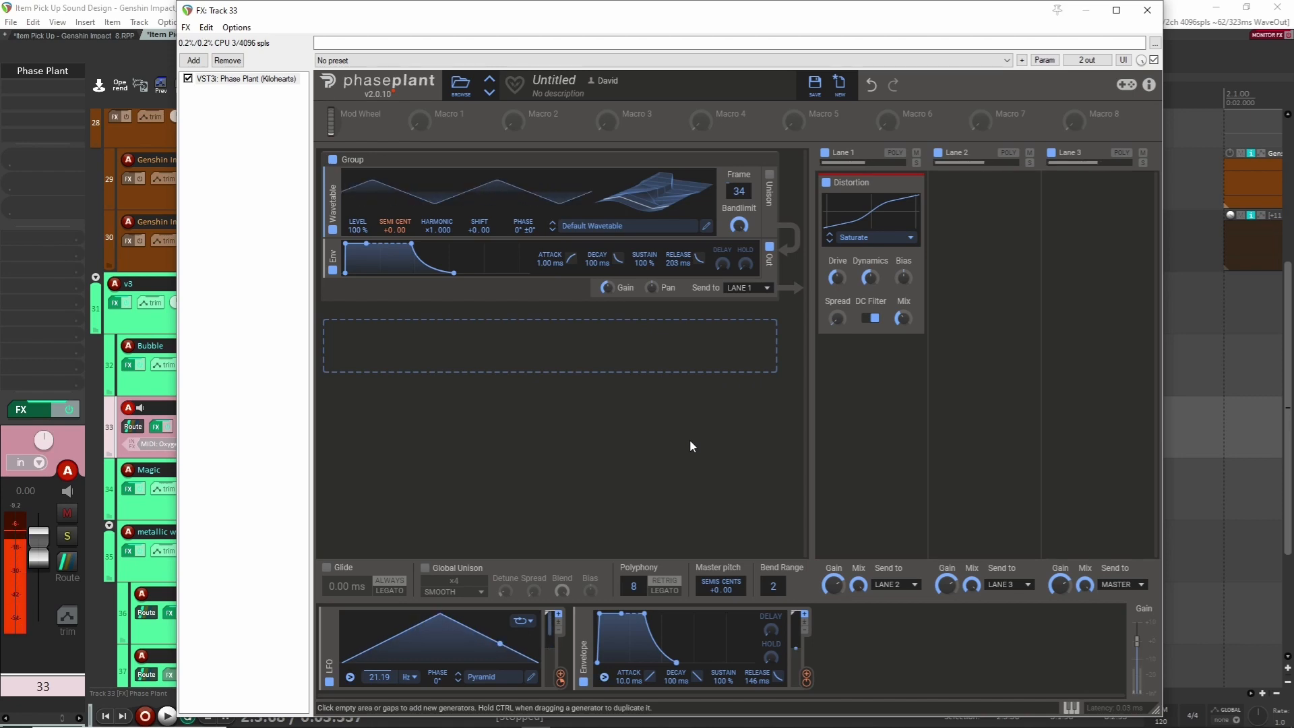
# Close the Phase Plant window and select the new synth track beside the Bubble clip's section of the timeline
pyautogui.click(1147, 10)
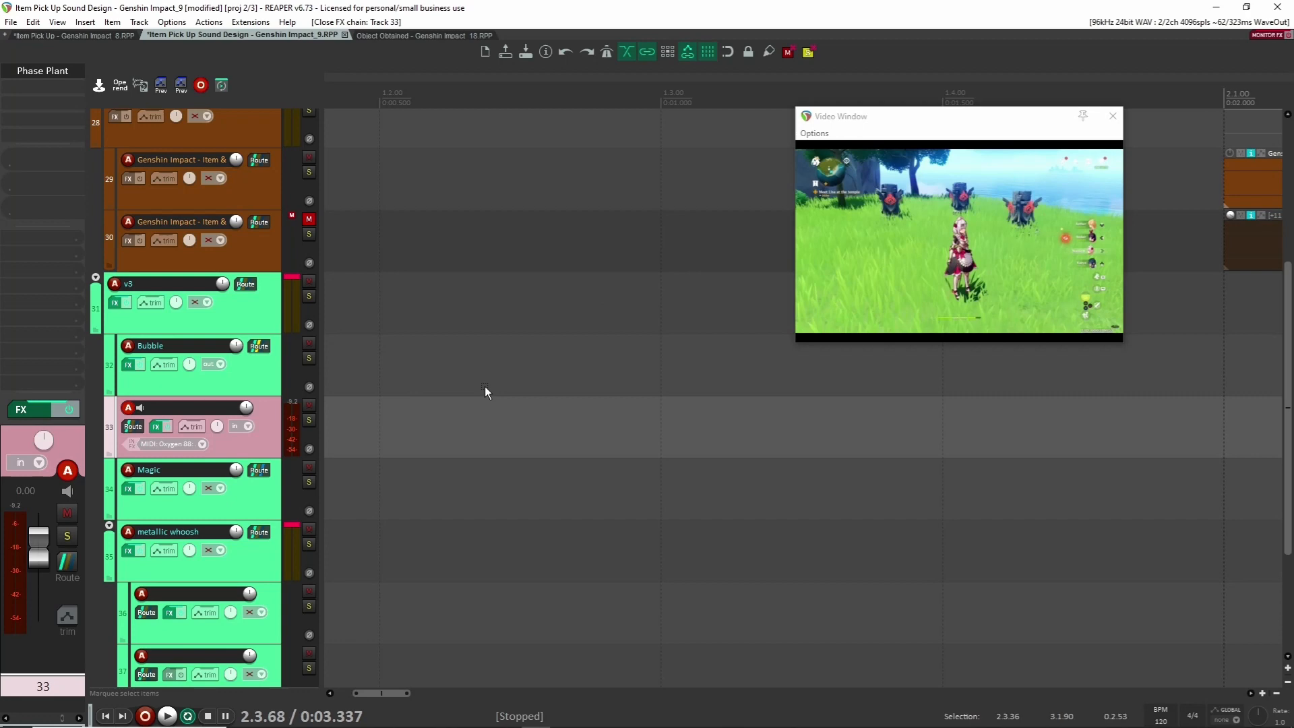
pyautogui.click(485, 387)
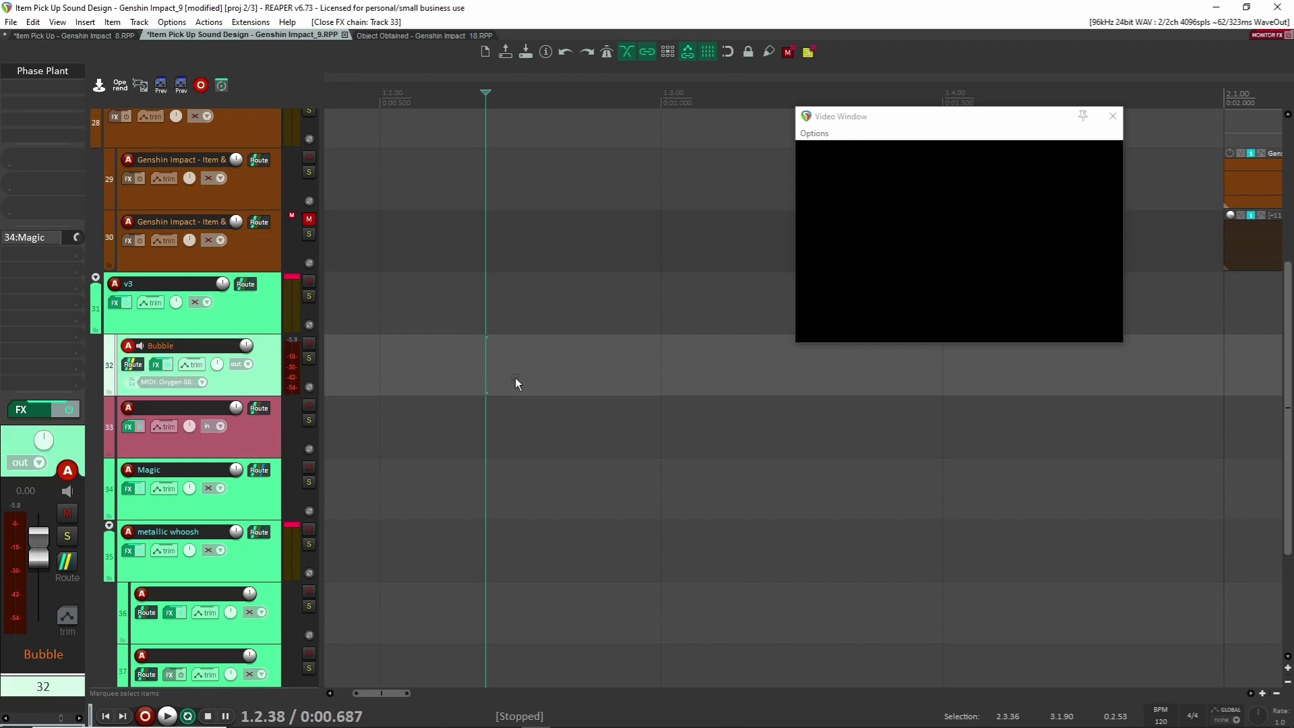
pyautogui.scroll(-4, 456, 411)
pyautogui.moveTo(993, 401); pyautogui.dragTo(650, 441)
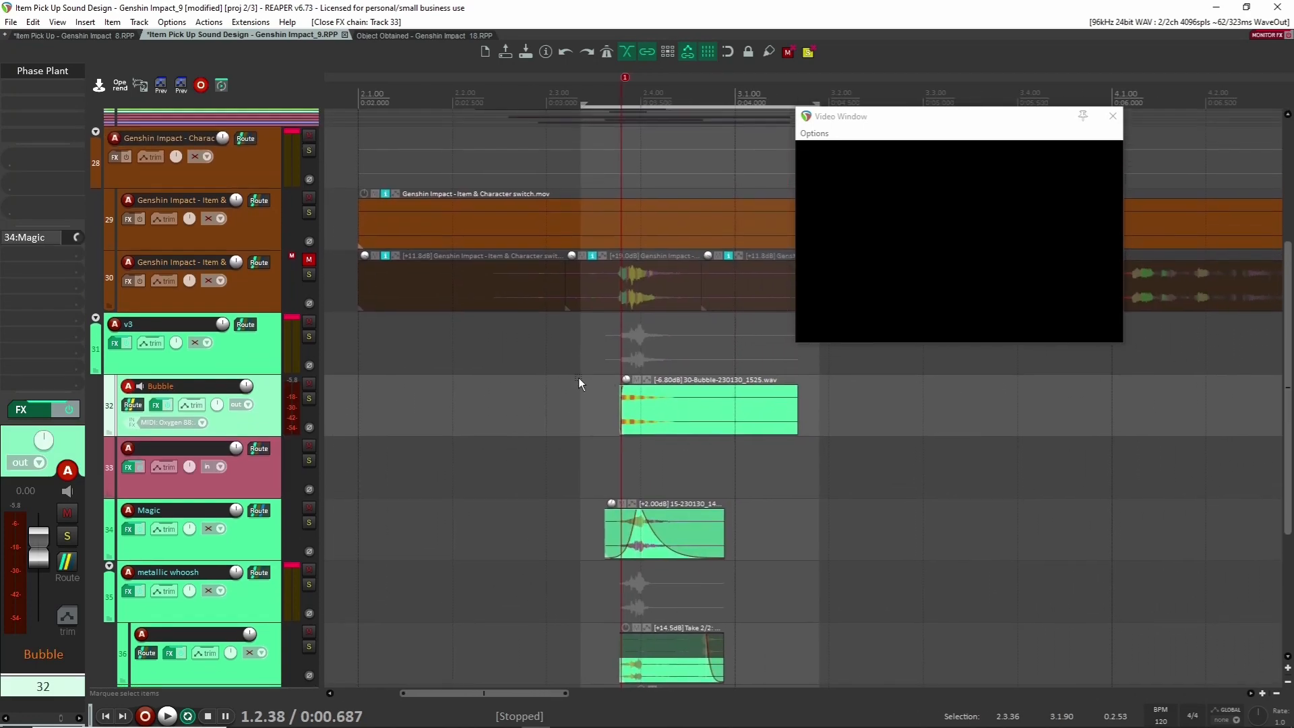
pyautogui.click(278, 455)
# Solo the reference audio and the new synth track, play the pickup sound to compare them, then unsolo the synth track
pyautogui.click(310, 275)
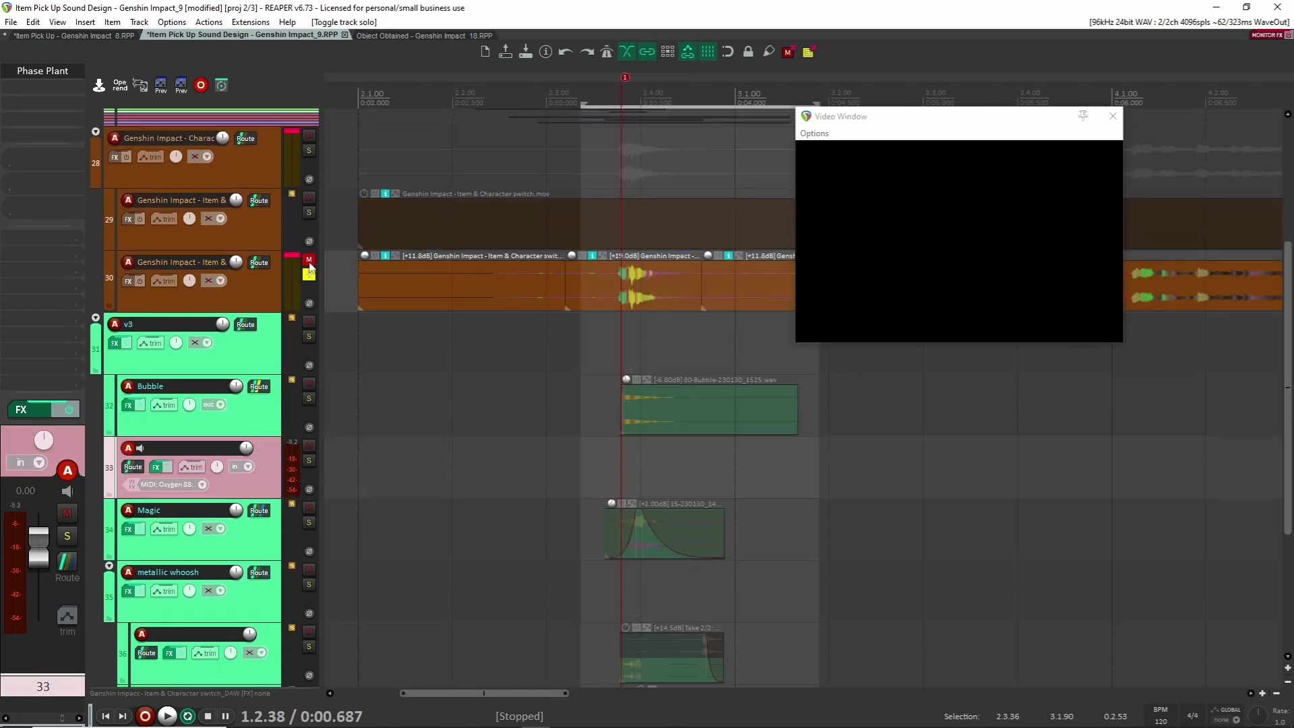
pyautogui.click(309, 461)
pyautogui.click(605, 286)
pyautogui.press('space')
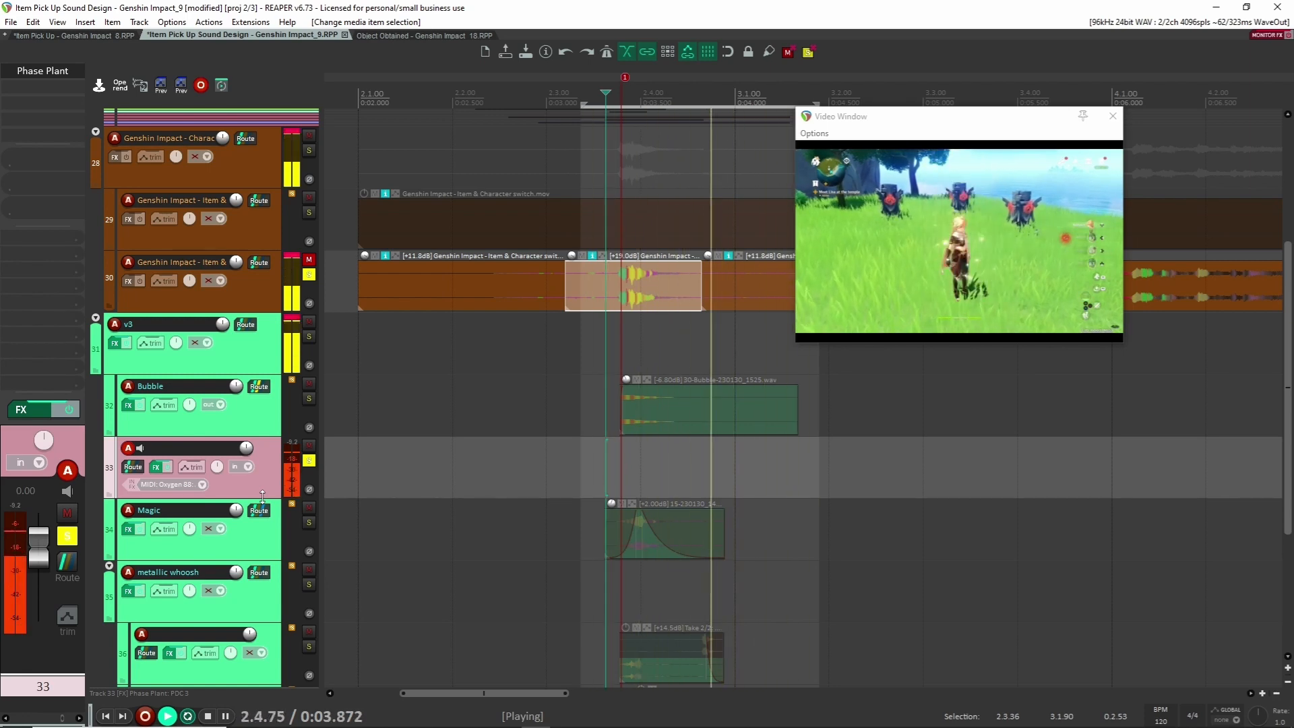
pyautogui.press('space')
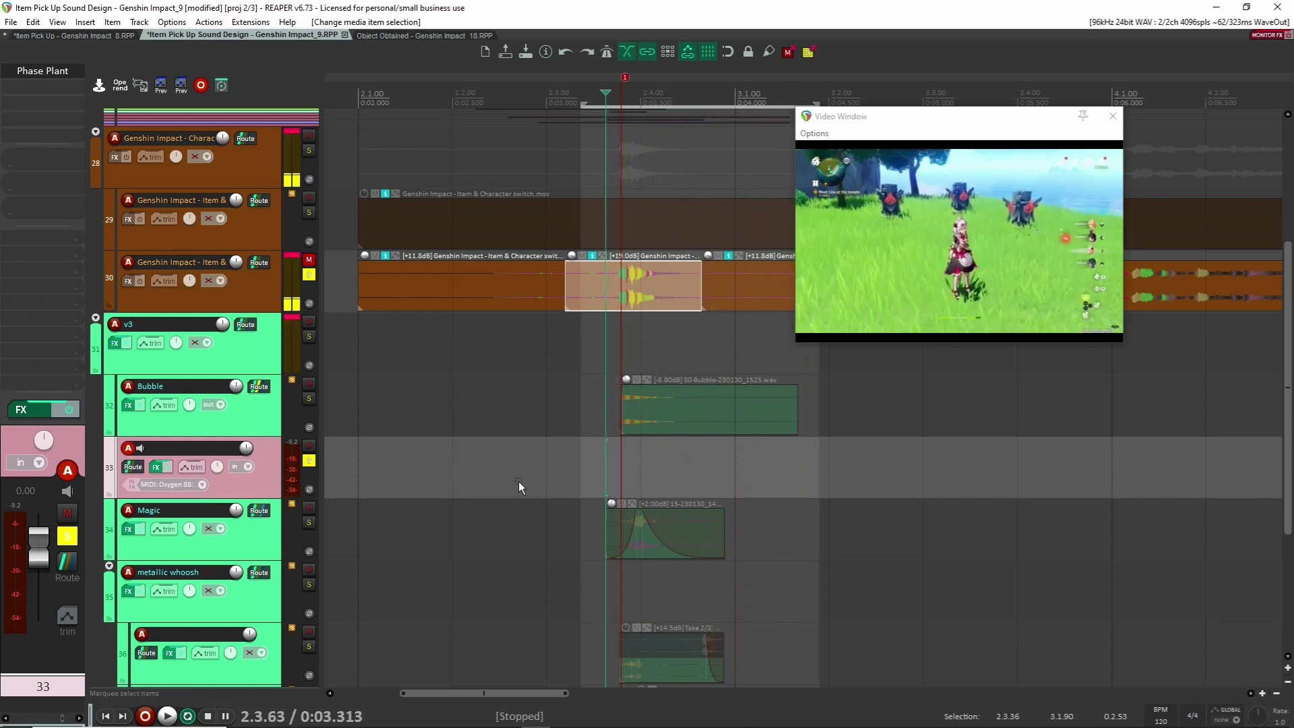
pyautogui.click(309, 463)
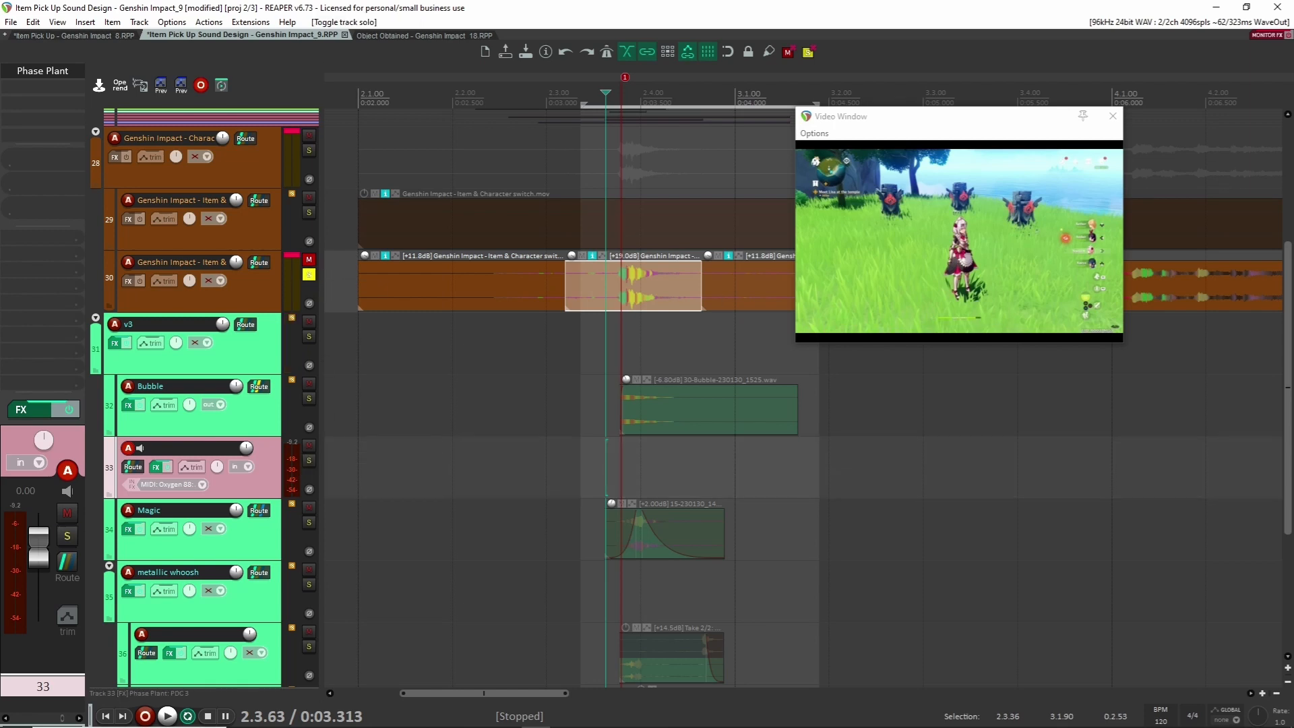
# Review the Phase Plant patch on the new synth track and close its window
pyautogui.click(41, 71)
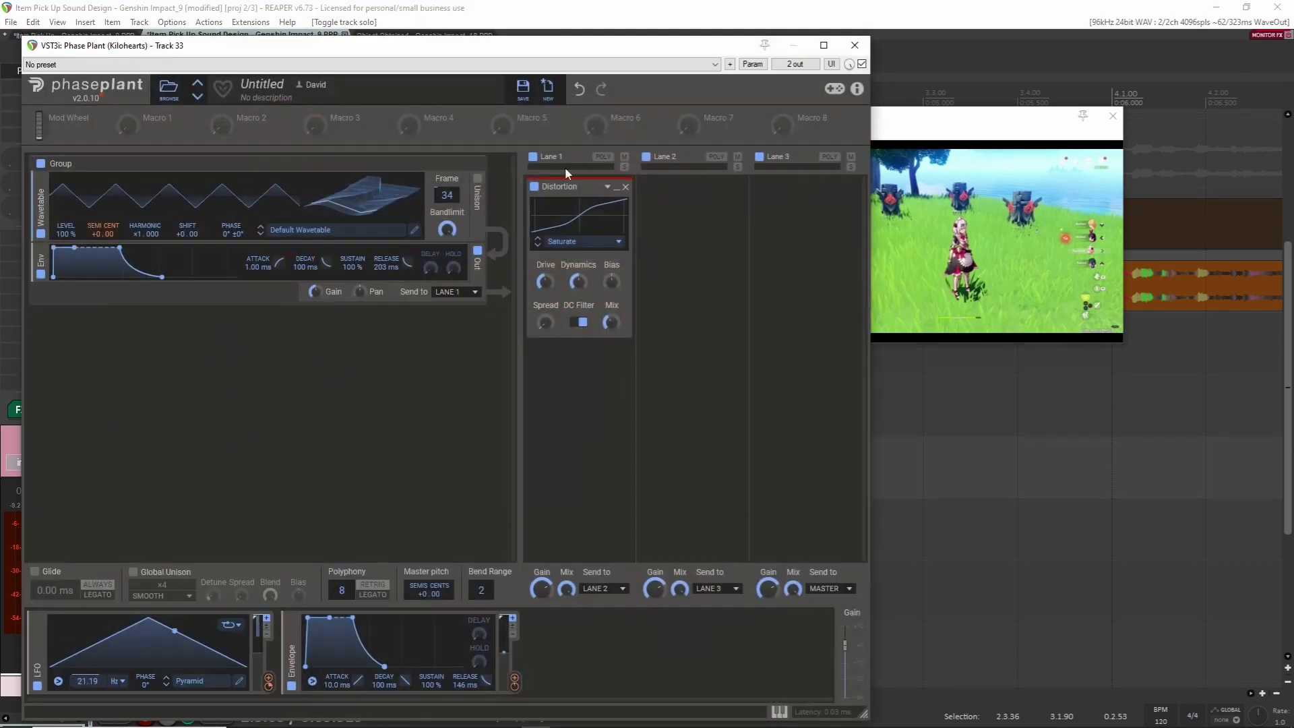
pyautogui.moveTo(571, 50); pyautogui.dragTo(787, 47)
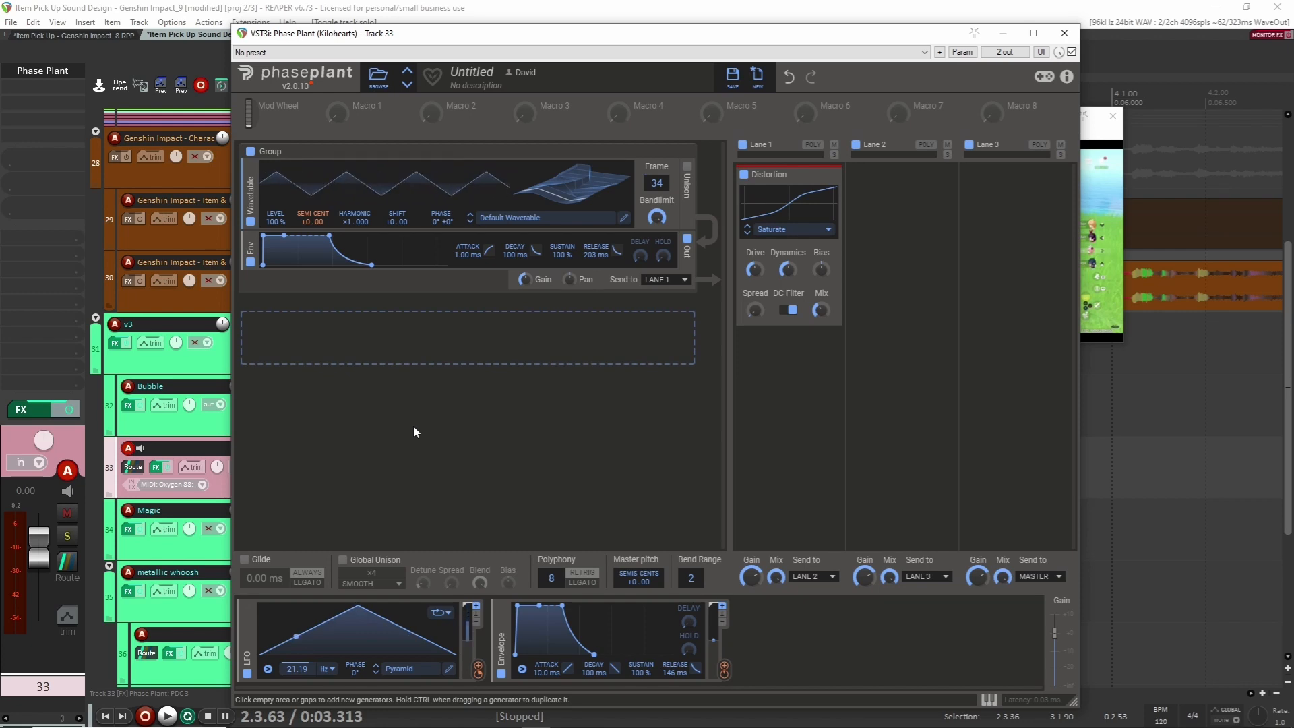
pyautogui.click(1065, 33)
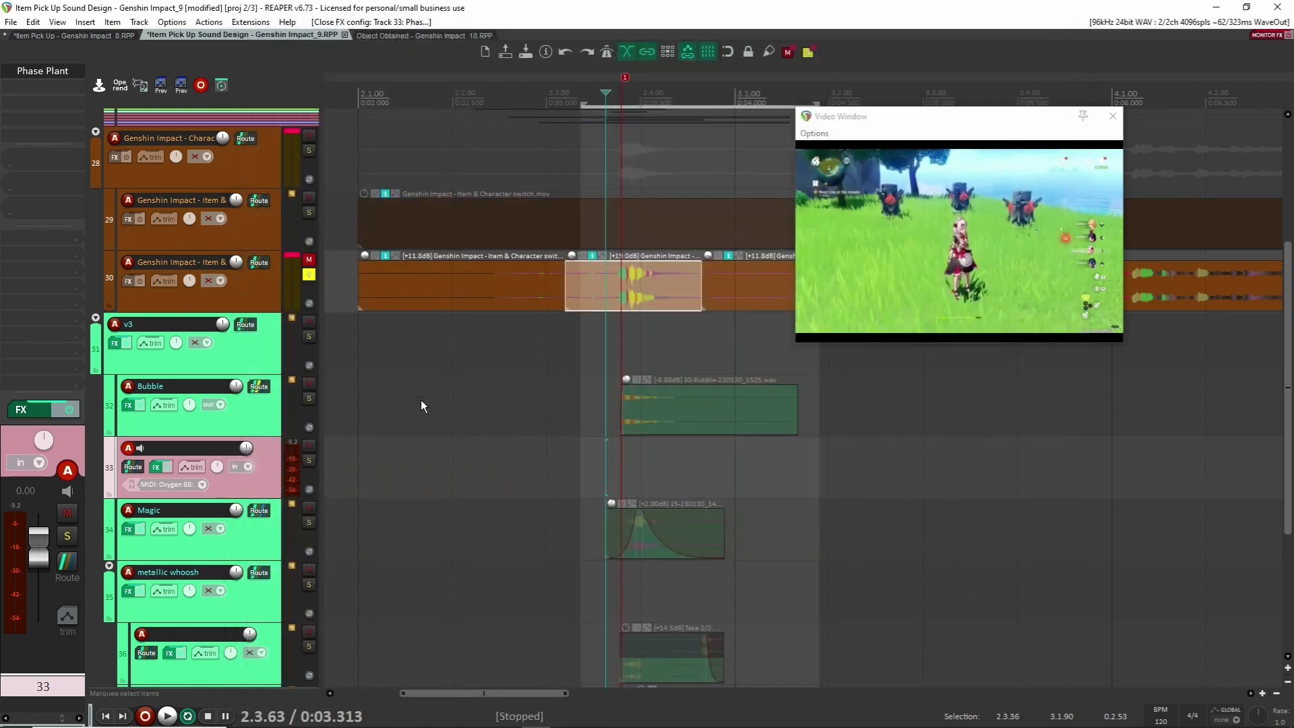
# Switch the solo from the reference audio to the Bubble track and place the edit cursor ahead of its clip
pyautogui.click(309, 275)
pyautogui.click(309, 399)
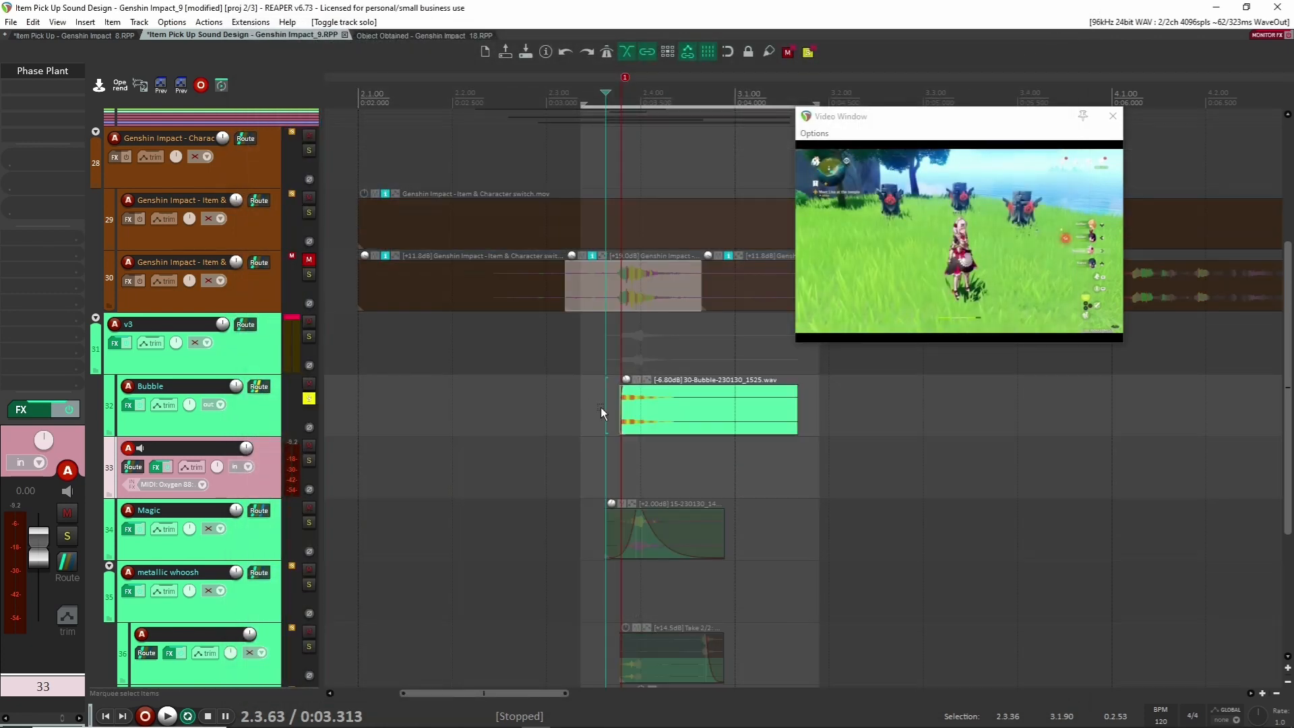
pyautogui.click(472, 423)
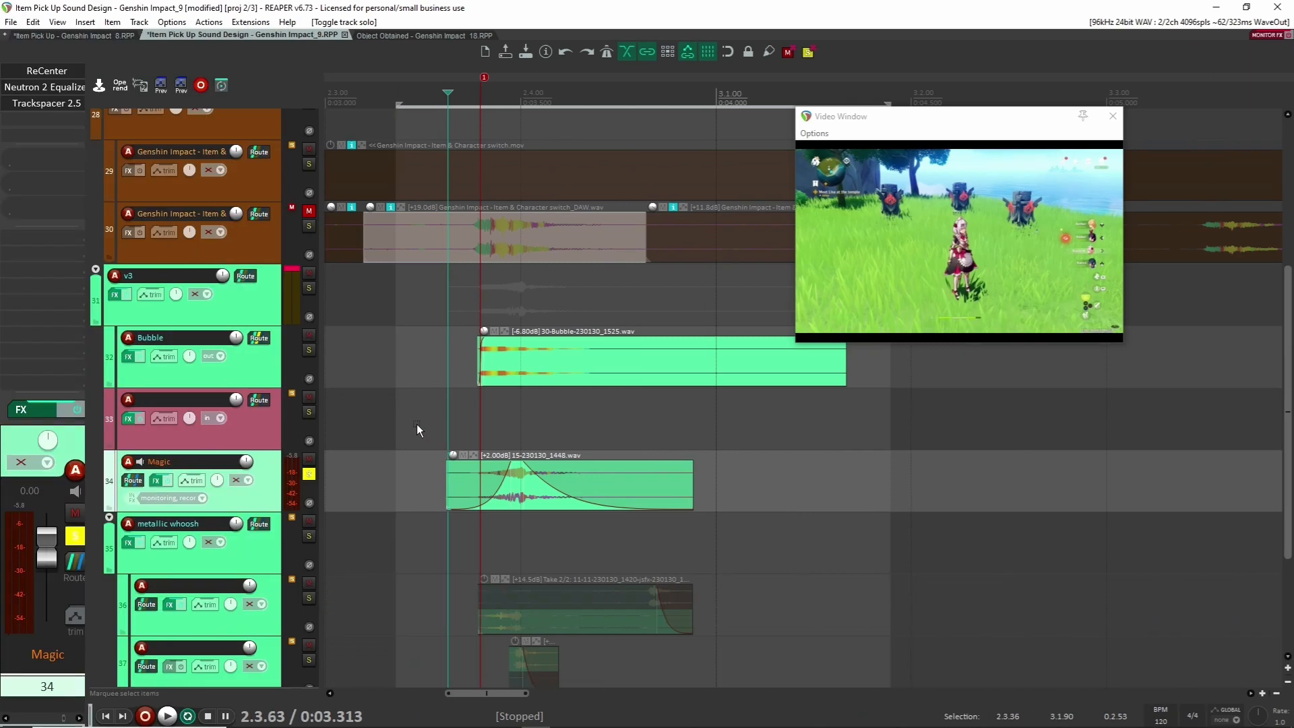
# Bypass ReCenter, Neutron 2 Equalizer and Trackspacer 2.5 on the Magic track and play its dry sound from just before the clip
pyautogui.click(417, 423)
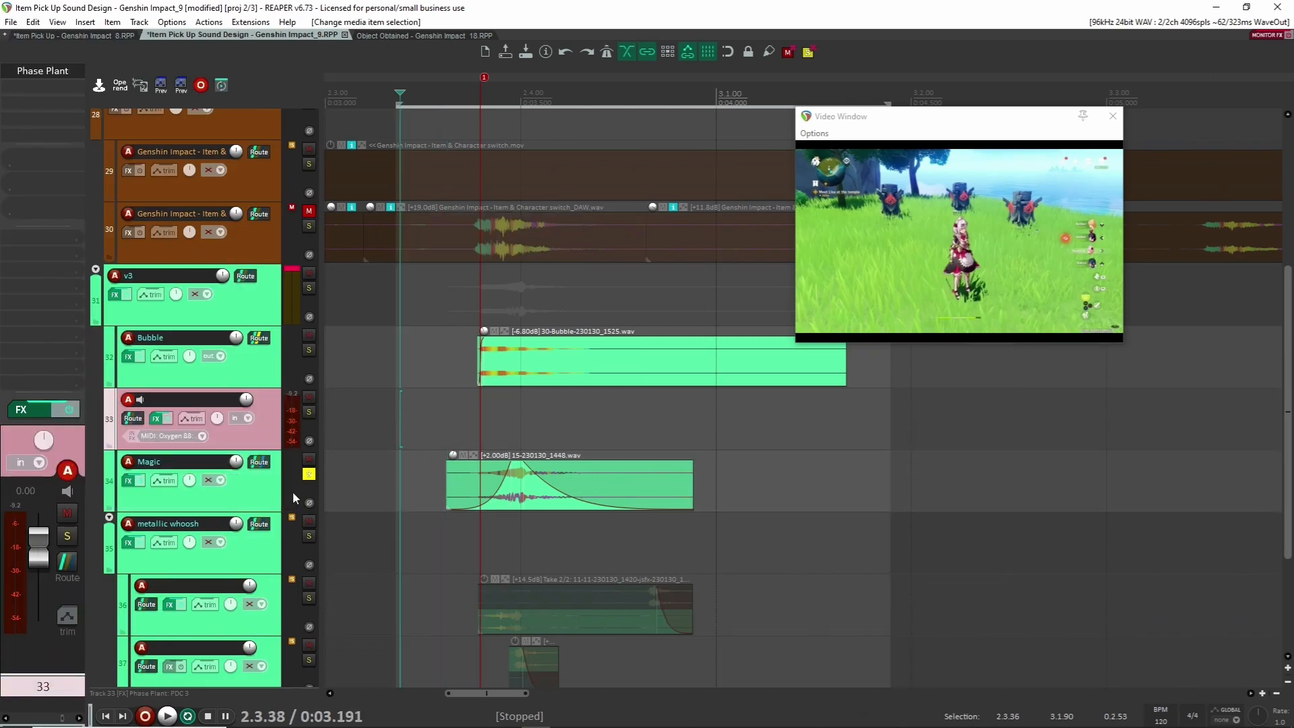
pyautogui.click(267, 487)
pyautogui.press('space')
pyautogui.press('space')
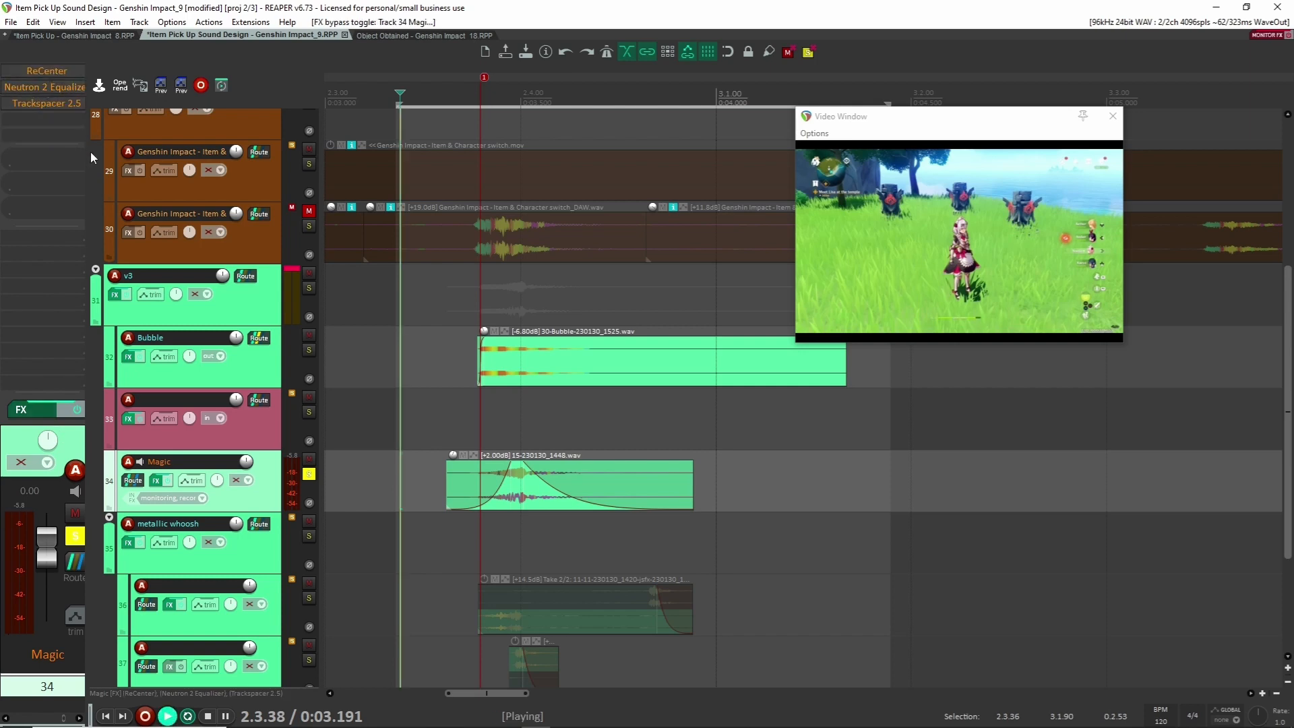
pyautogui.press('space')
pyautogui.press('space')
pyautogui.press('space')
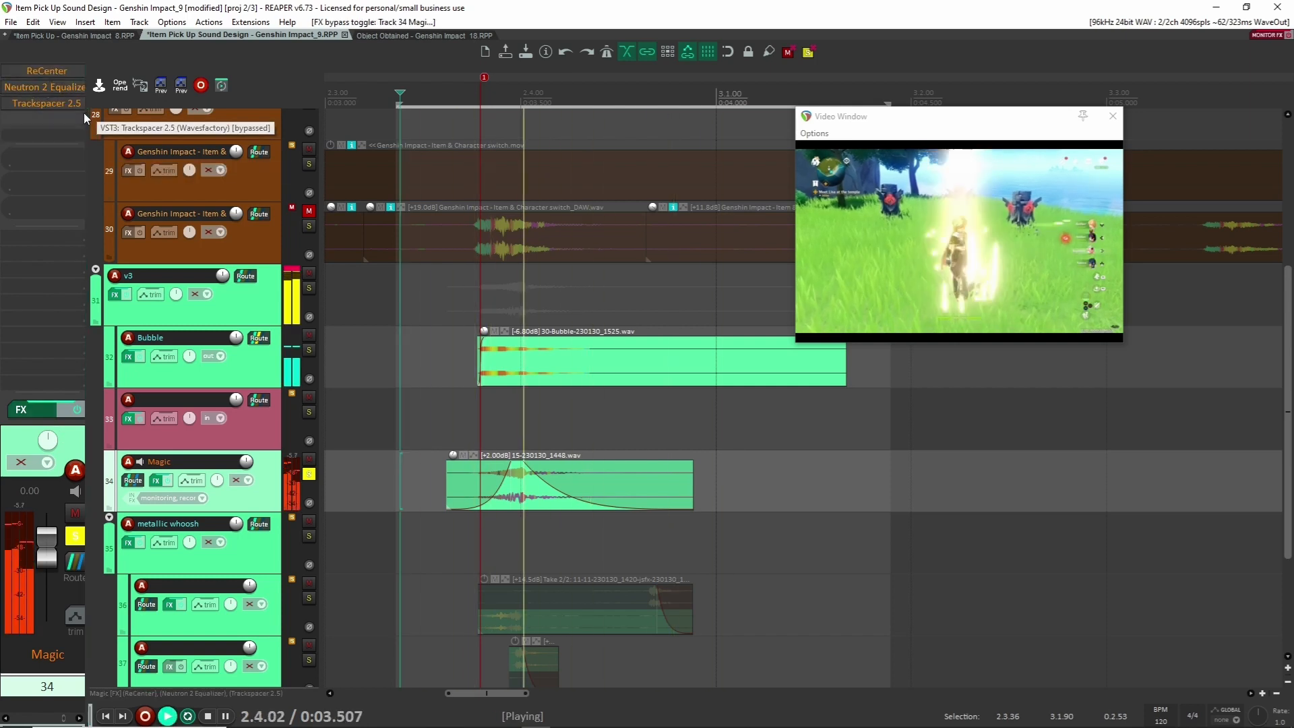
pyautogui.press('space')
# Re-enable ReCenter on the Magic track, play the sound with the plugin open, and close its window
pyautogui.click(47, 70)
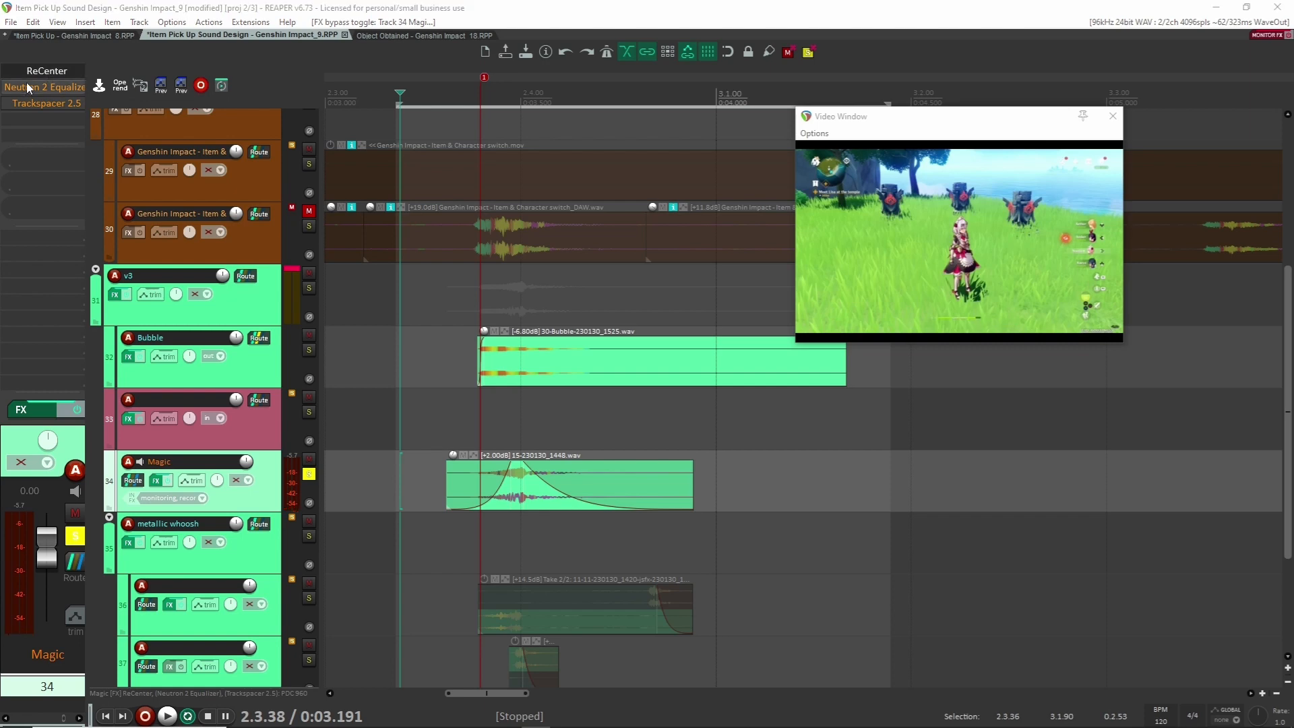
pyautogui.moveTo(1125, 160); pyautogui.dragTo(397, 130)
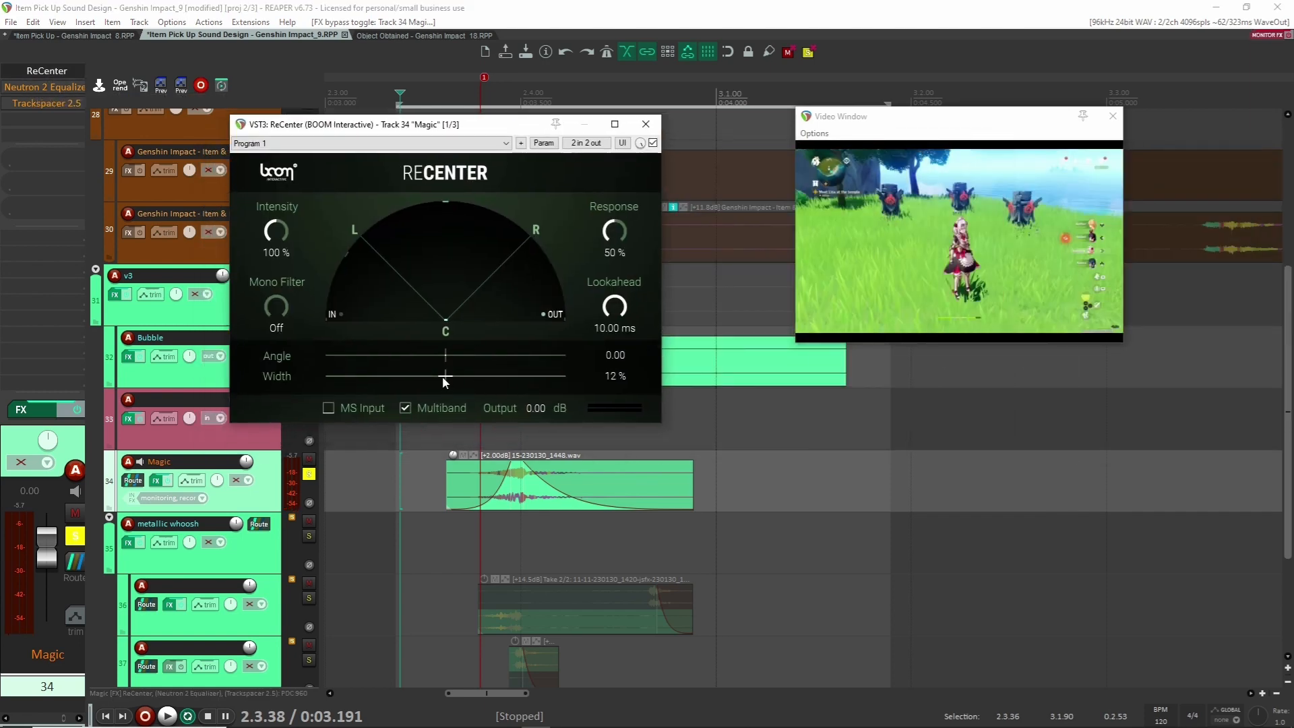
pyautogui.press('space')
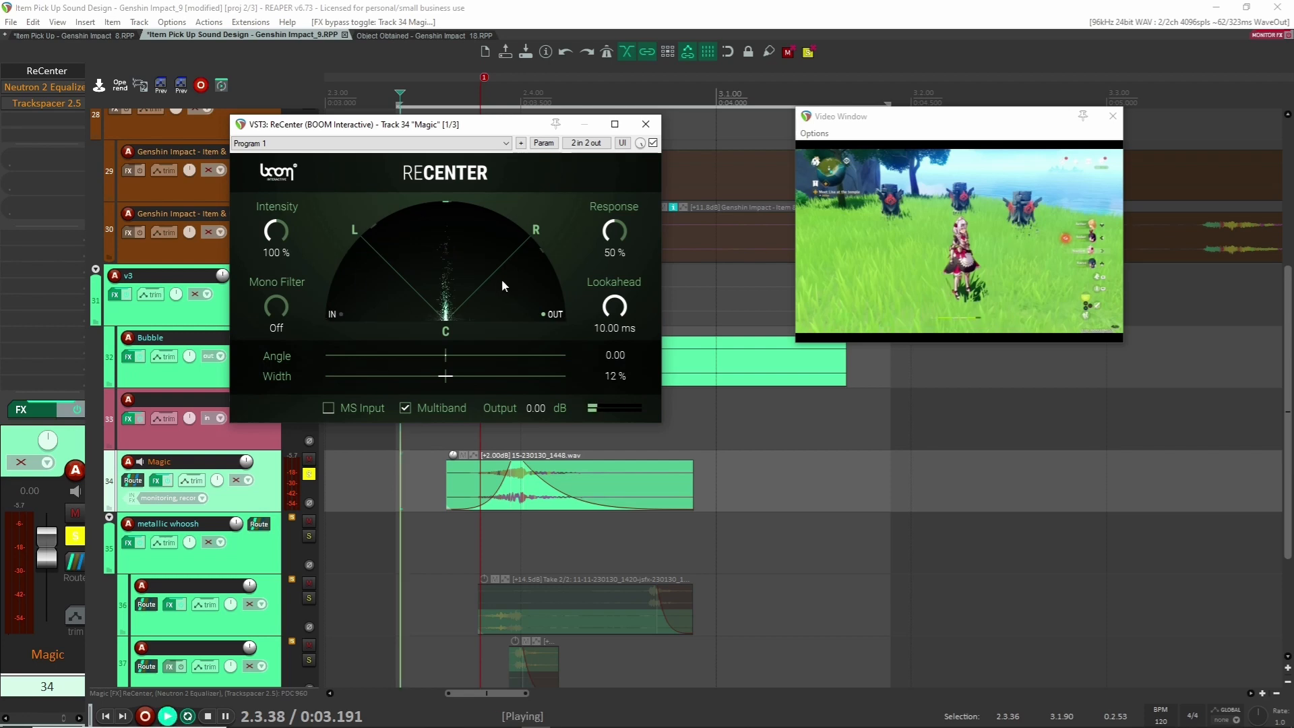
pyautogui.press('space')
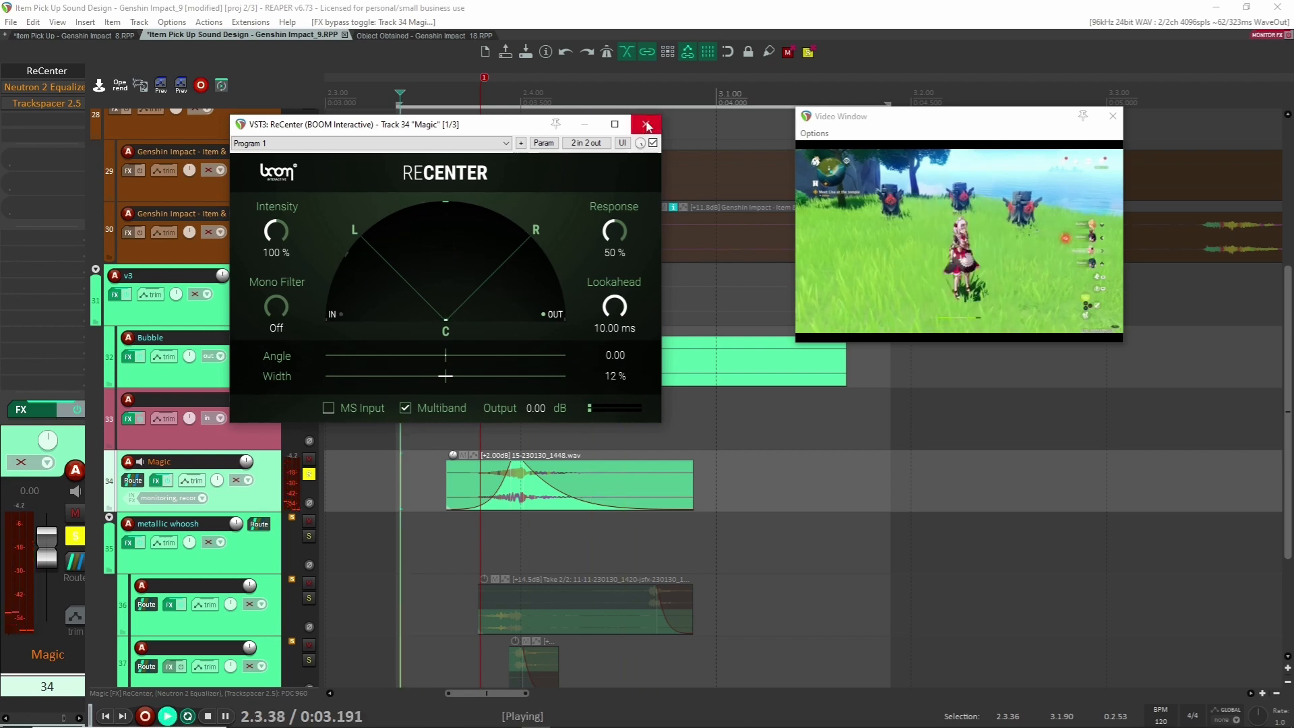
pyautogui.press('space')
pyautogui.press('space')
pyautogui.click(645, 125)
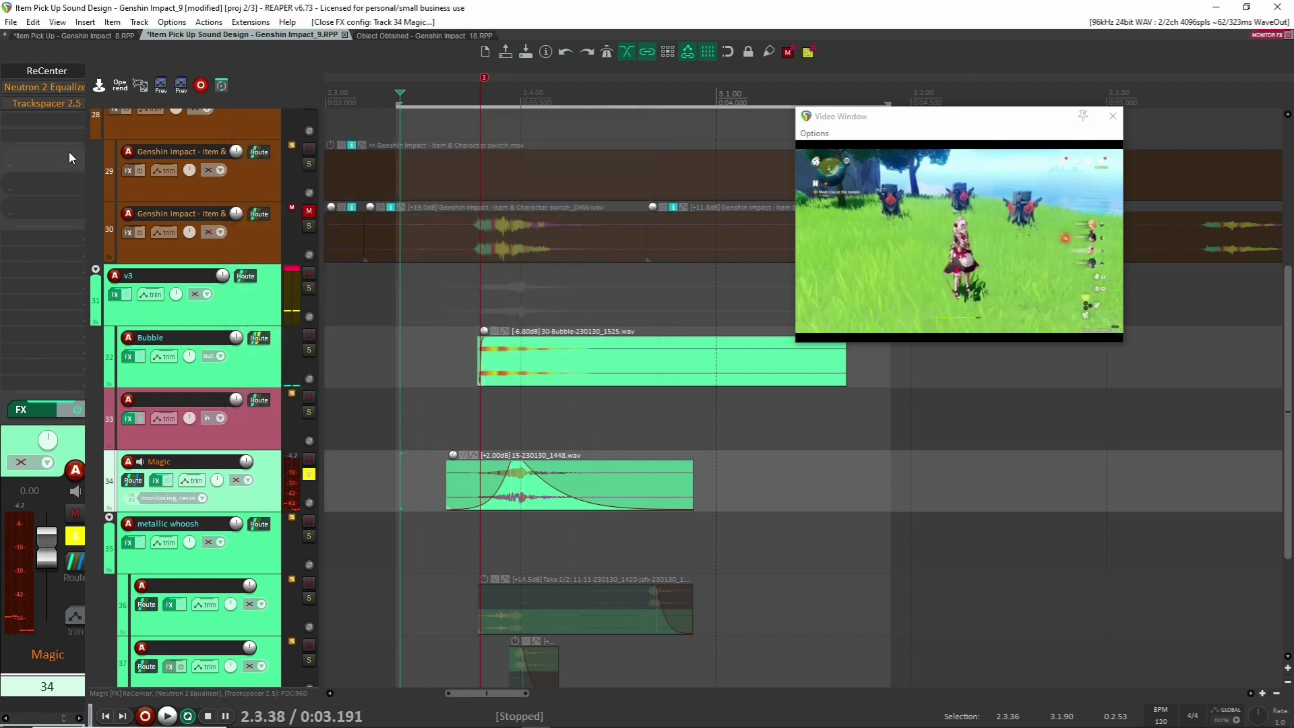
# Re-enable Neutron 2 Equalizer and Trackspacer 2.5 on the Magic track, opening each one to inspect its settings
pyautogui.keyDown('shift'); pyautogui.click(43, 87); pyautogui.keyUp('shift')
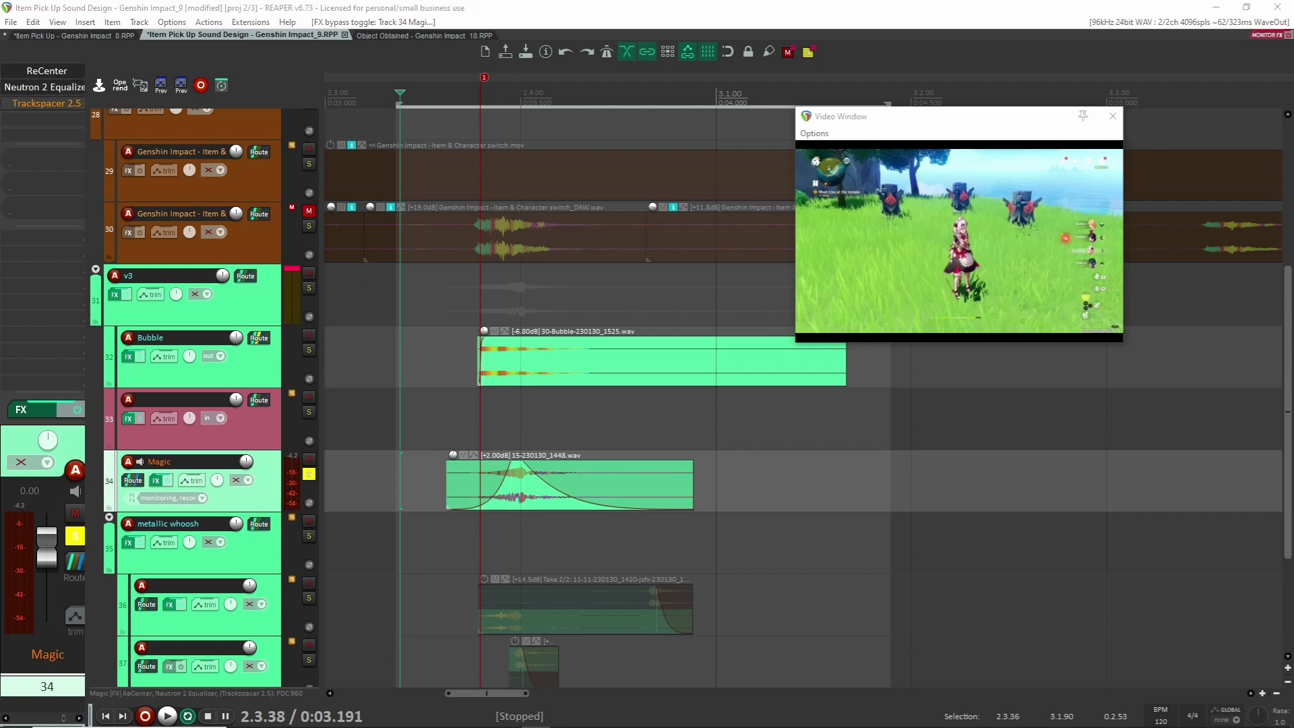
pyautogui.moveTo(1293, 123); pyautogui.dragTo(593, 128)
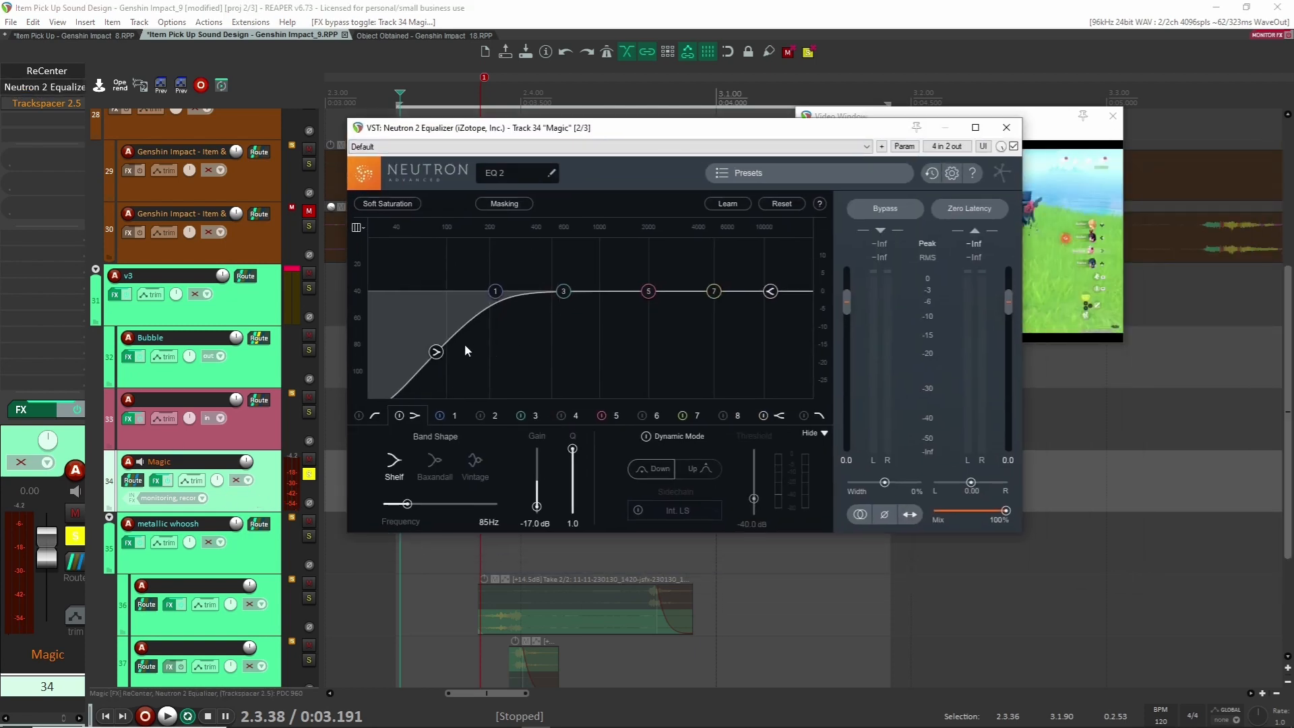
pyautogui.click(1006, 126)
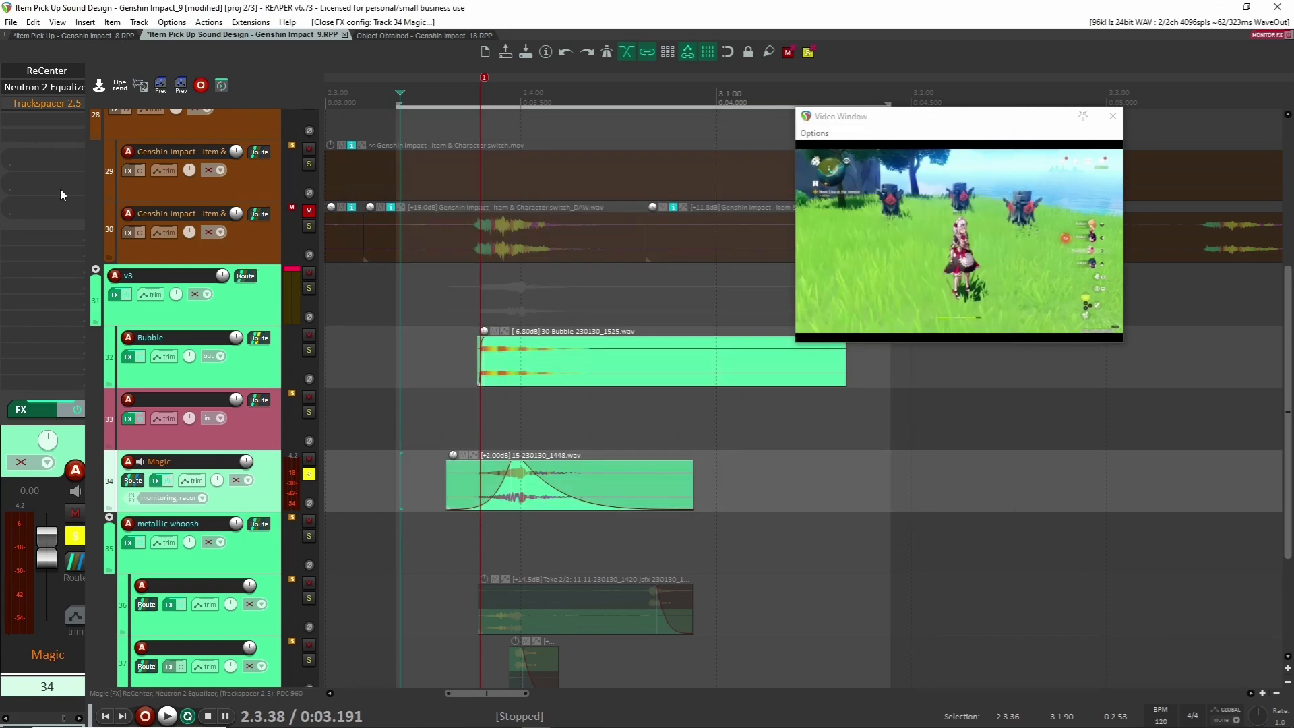
pyautogui.keyDown('shift'); pyautogui.click(22, 105); pyautogui.keyUp('shift')
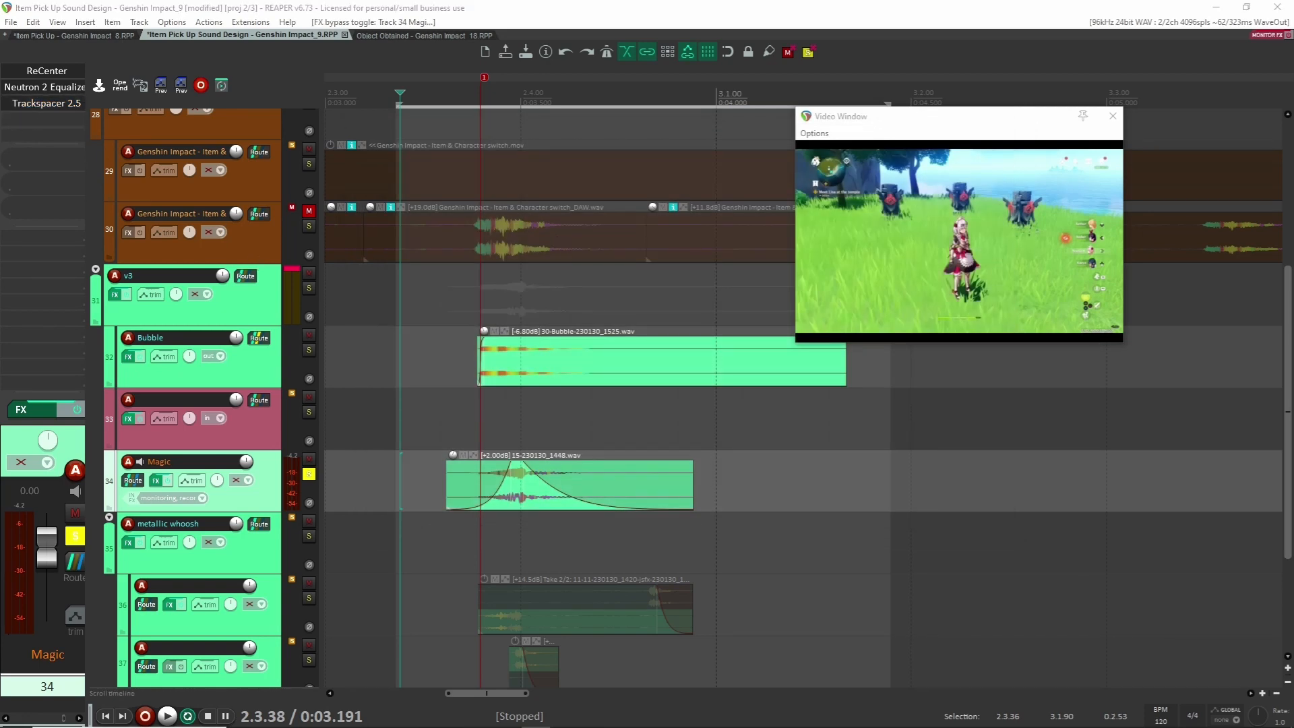
pyautogui.moveTo(1293, 162); pyautogui.dragTo(582, 90)
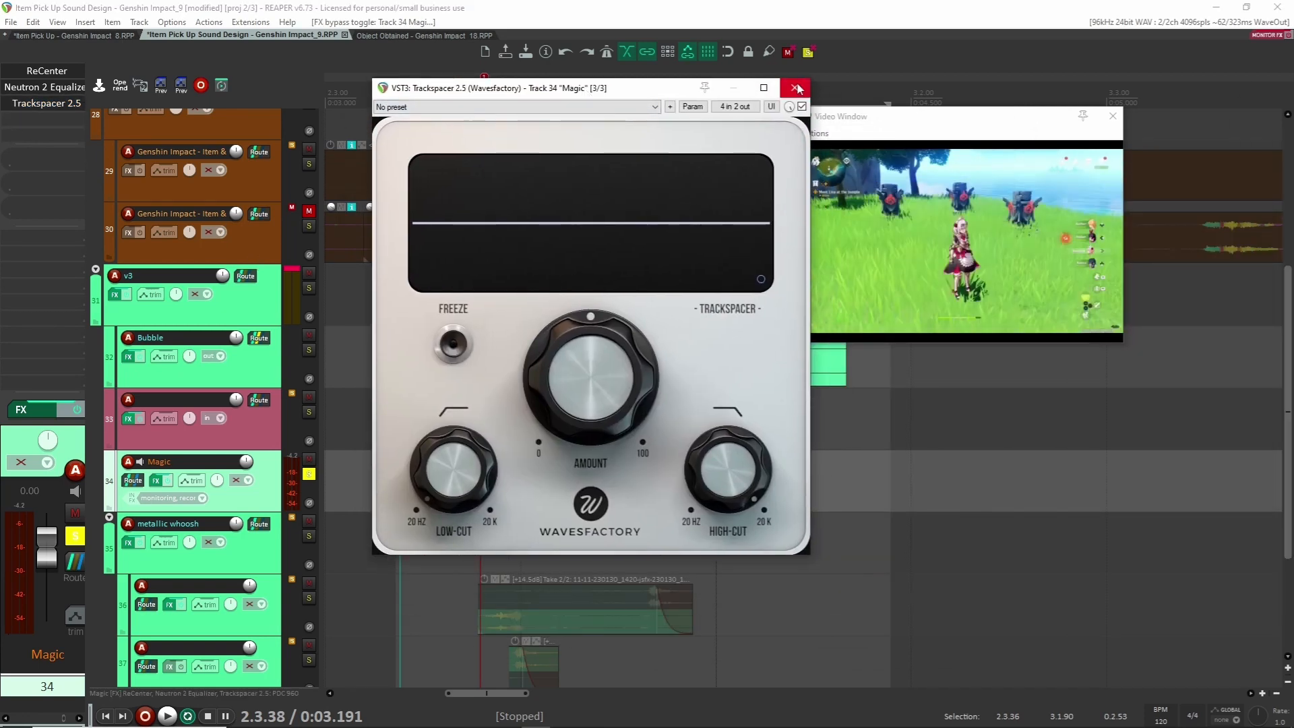
pyautogui.click(796, 88)
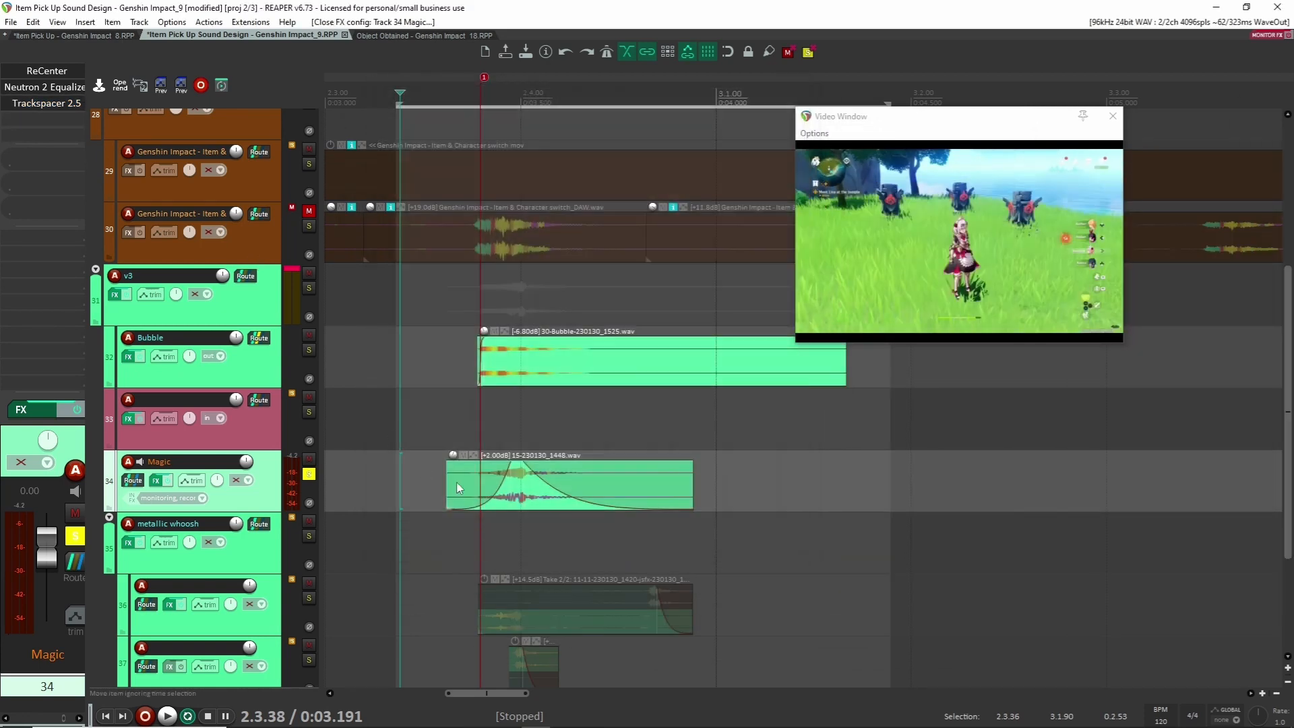
# Open the Magic track's routing and examine its receive from the Bubble track feeding channels 3/4
pyautogui.click(133, 480)
pyautogui.moveTo(572, 458); pyautogui.dragTo(478, 184)
pyautogui.scroll(-2, 255, 548)
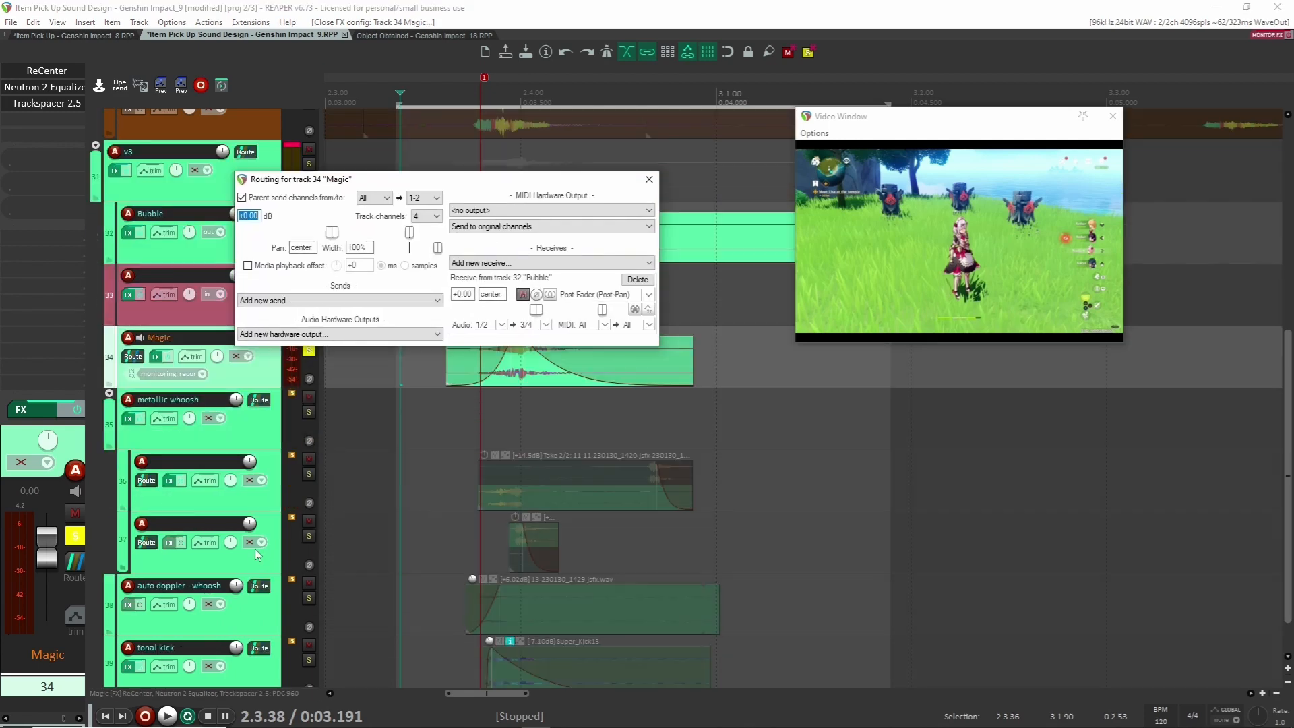
pyautogui.scroll(3, 255, 548)
# Select the Bubble track, solo it together with Magic, and play both layers
pyautogui.click(249, 429)
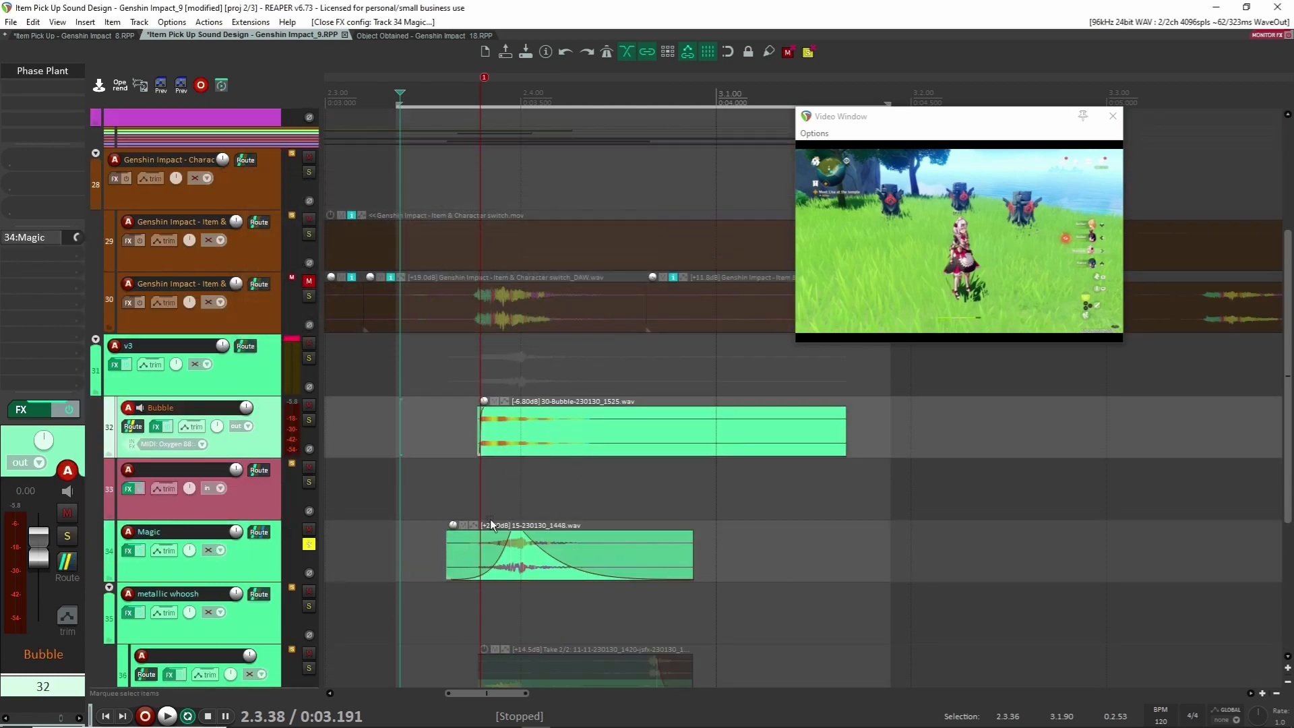
pyautogui.click(309, 420)
pyautogui.press('space')
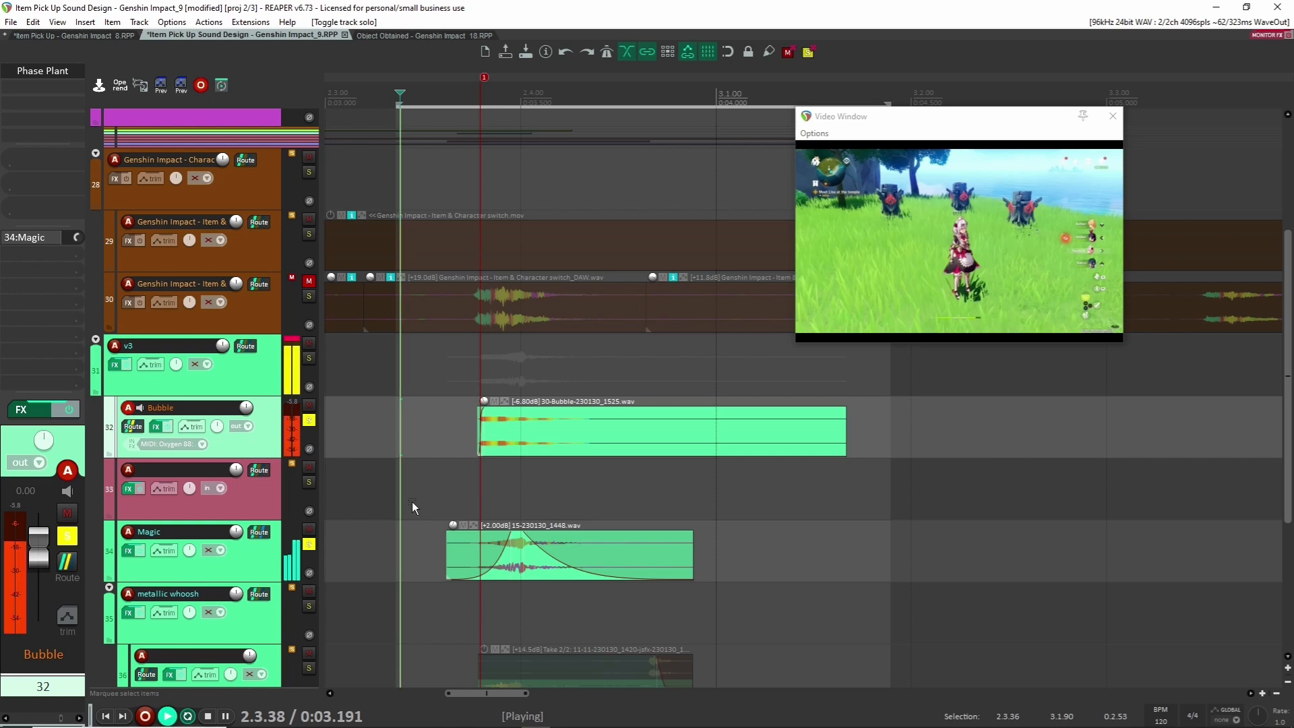
pyautogui.press('space')
# Unsolo the Bubble track and play the Magic track soloed on its own
pyautogui.click(308, 545)
pyautogui.click(268, 554)
pyautogui.click(309, 421)
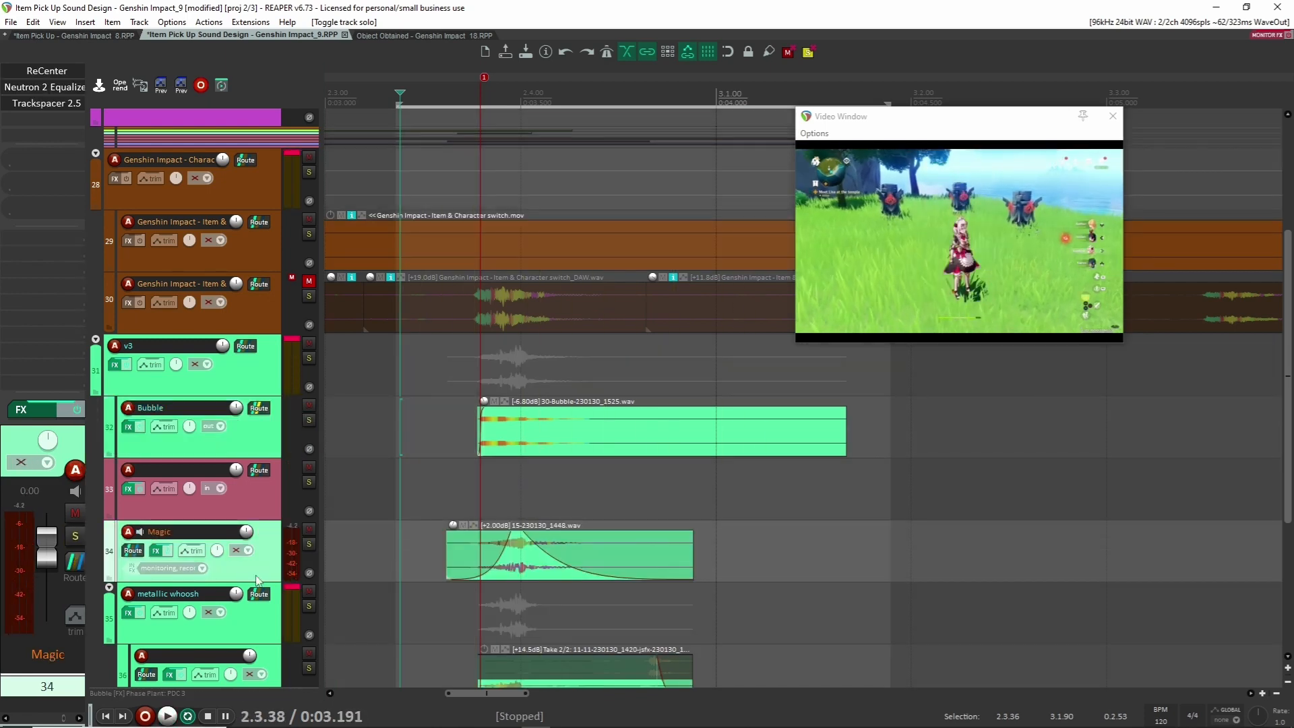
pyautogui.click(310, 545)
pyautogui.press('space')
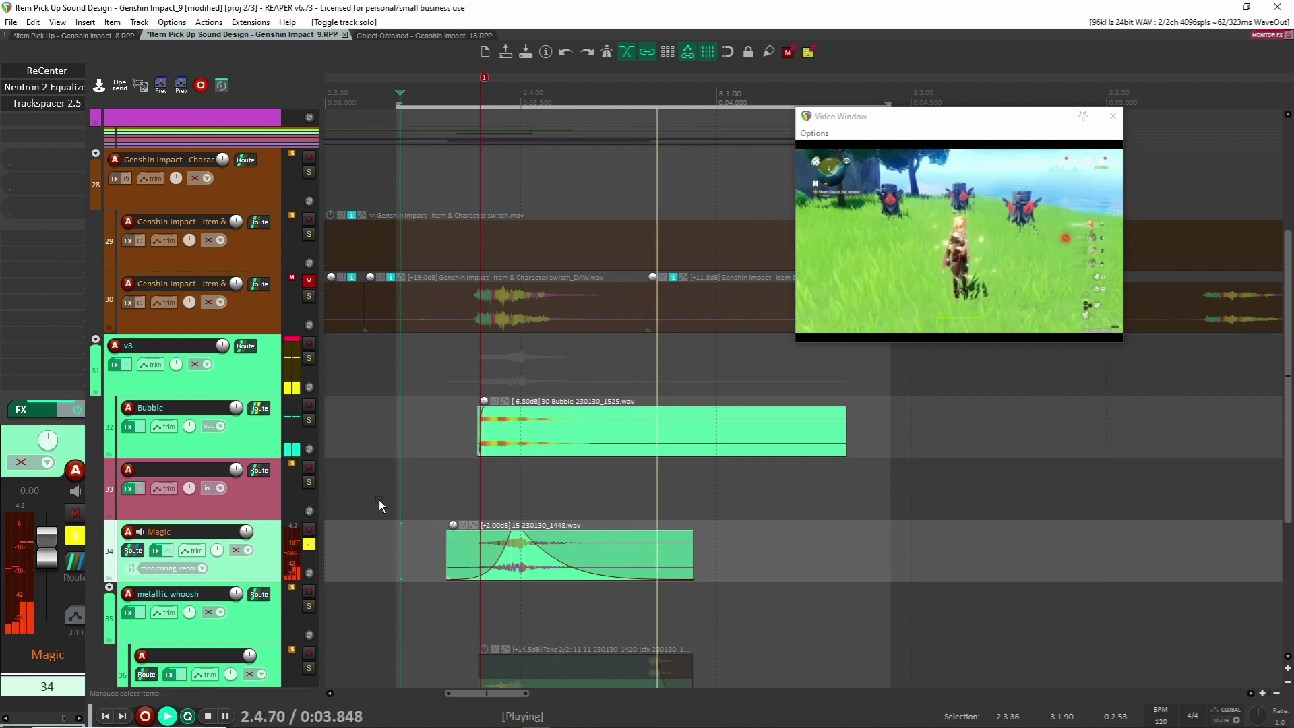
pyautogui.press('space')
# Reselect the Magic track above the metallic whoosh group, solo it again and replay the pickup sound
pyautogui.scroll(-4, 418, 479)
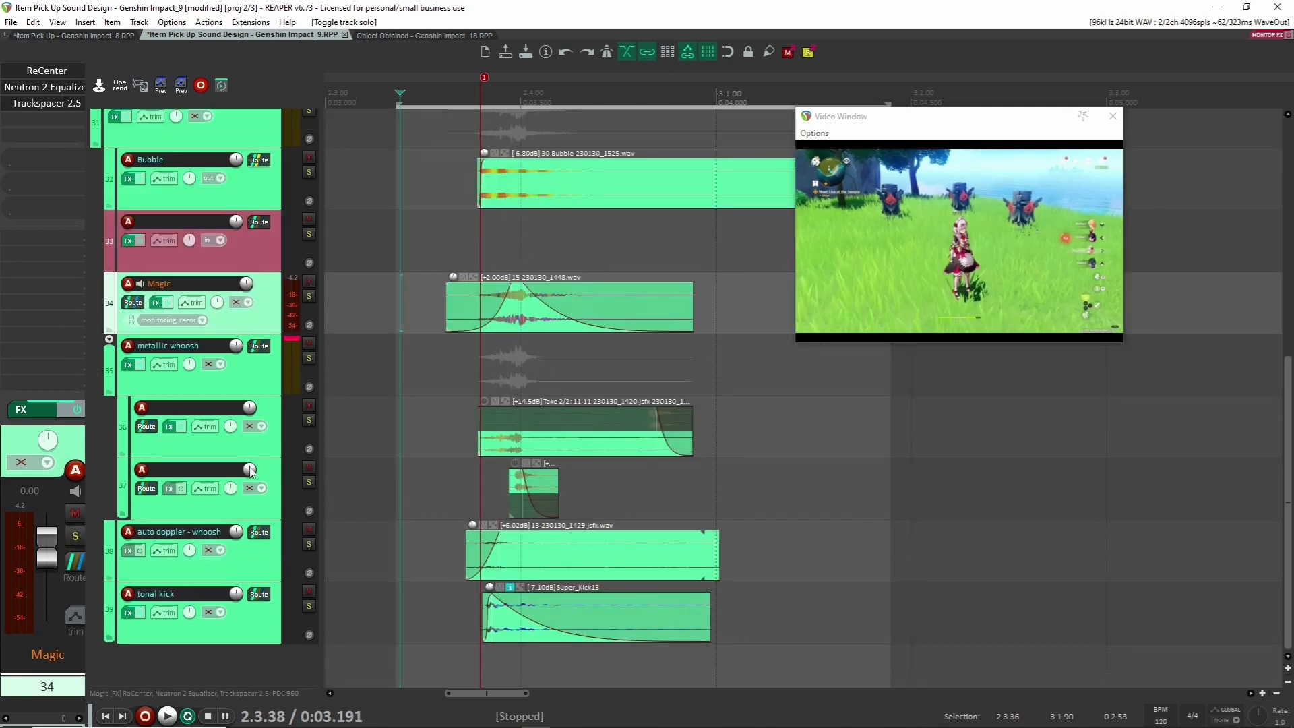
pyautogui.click(268, 378)
pyautogui.click(262, 323)
pyautogui.click(308, 295)
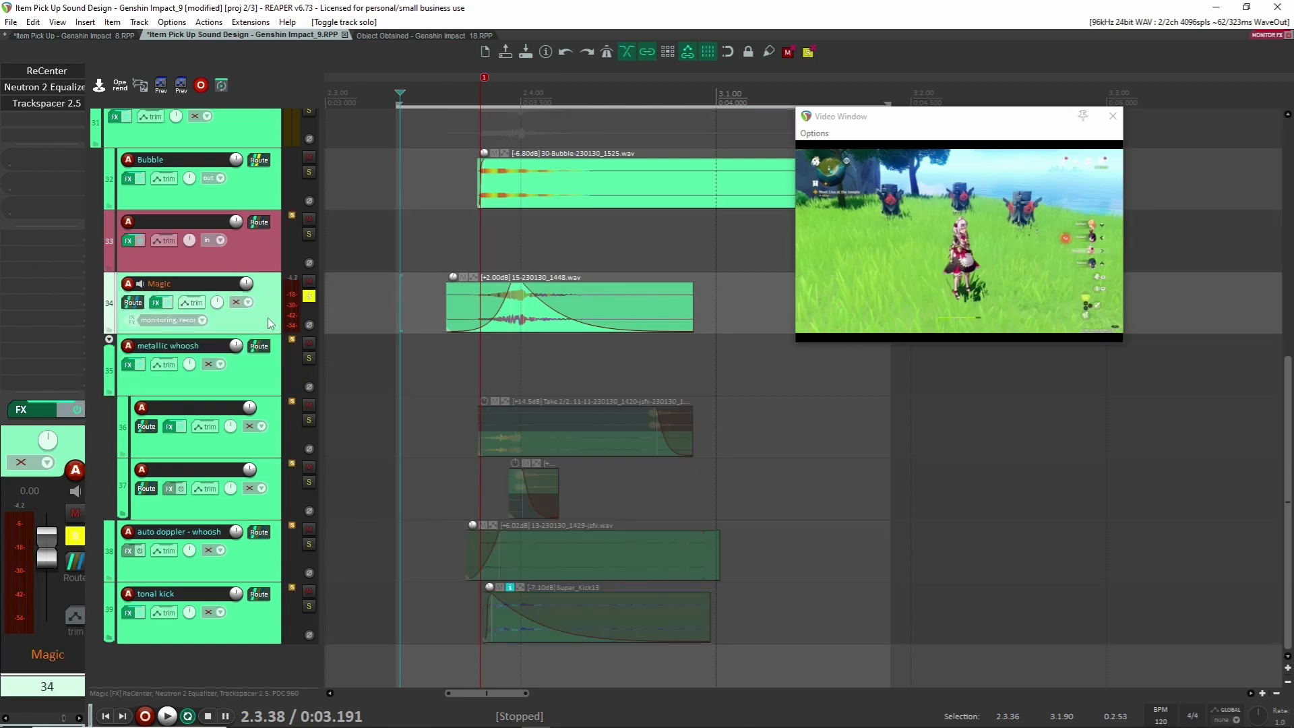
pyautogui.press('space')
pyautogui.press('space')
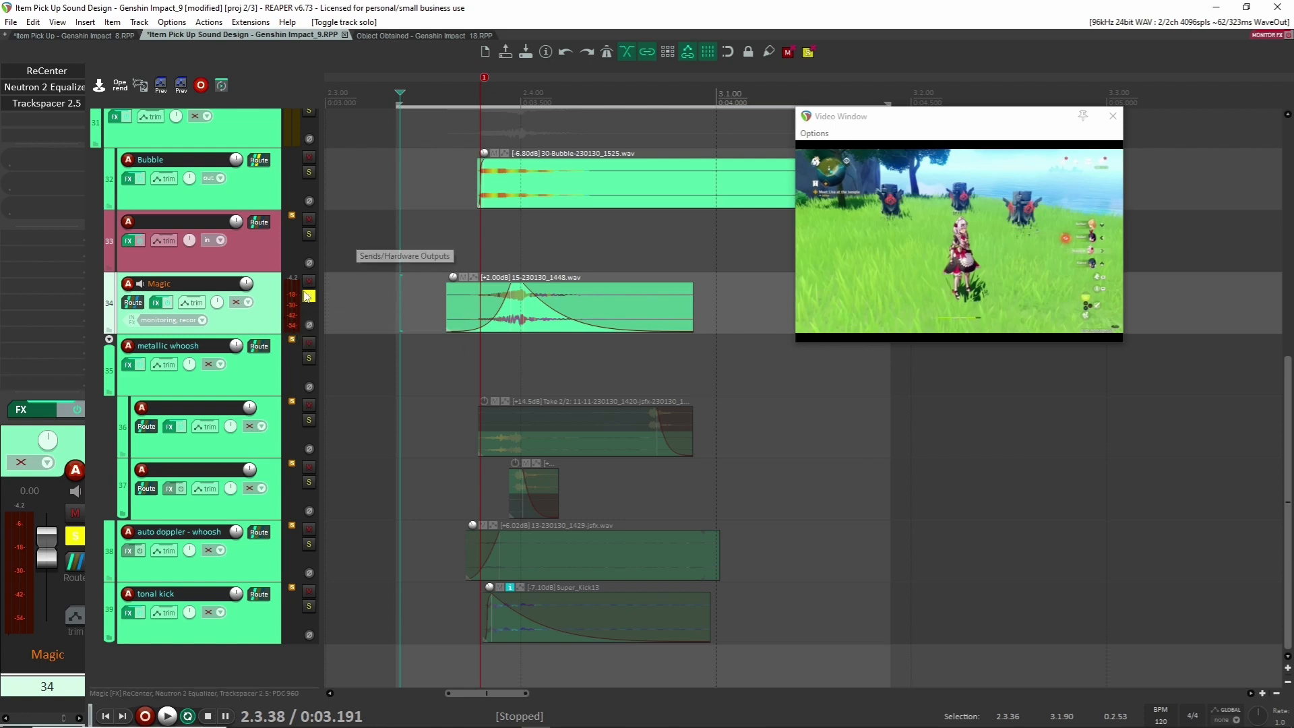
# Solo only the metallic whoosh track, place the edit cursor just before its clips, and play it several times
pyautogui.keyDown('ctrl'); pyautogui.keyDown('alt'); pyautogui.click(308, 359); pyautogui.keyUp('alt'); pyautogui.keyUp('ctrl')
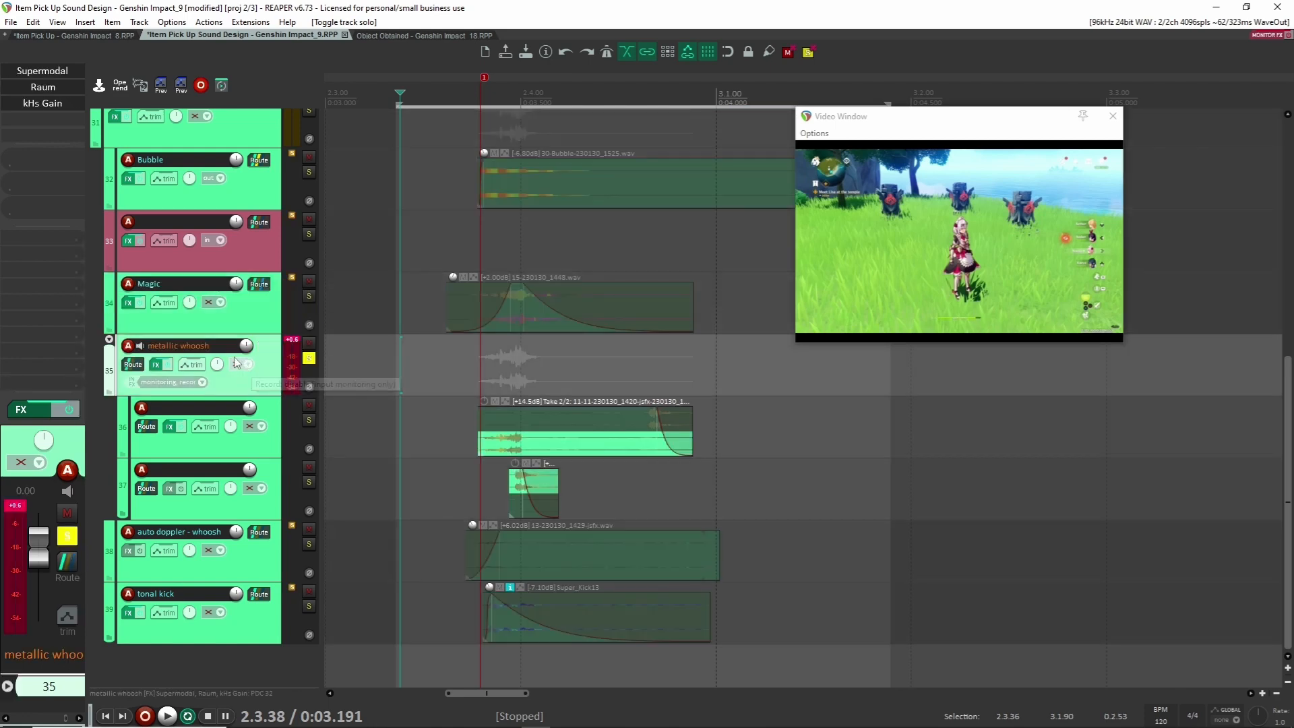
pyautogui.click(472, 386)
pyautogui.moveTo(488, 377); pyautogui.dragTo(454, 378)
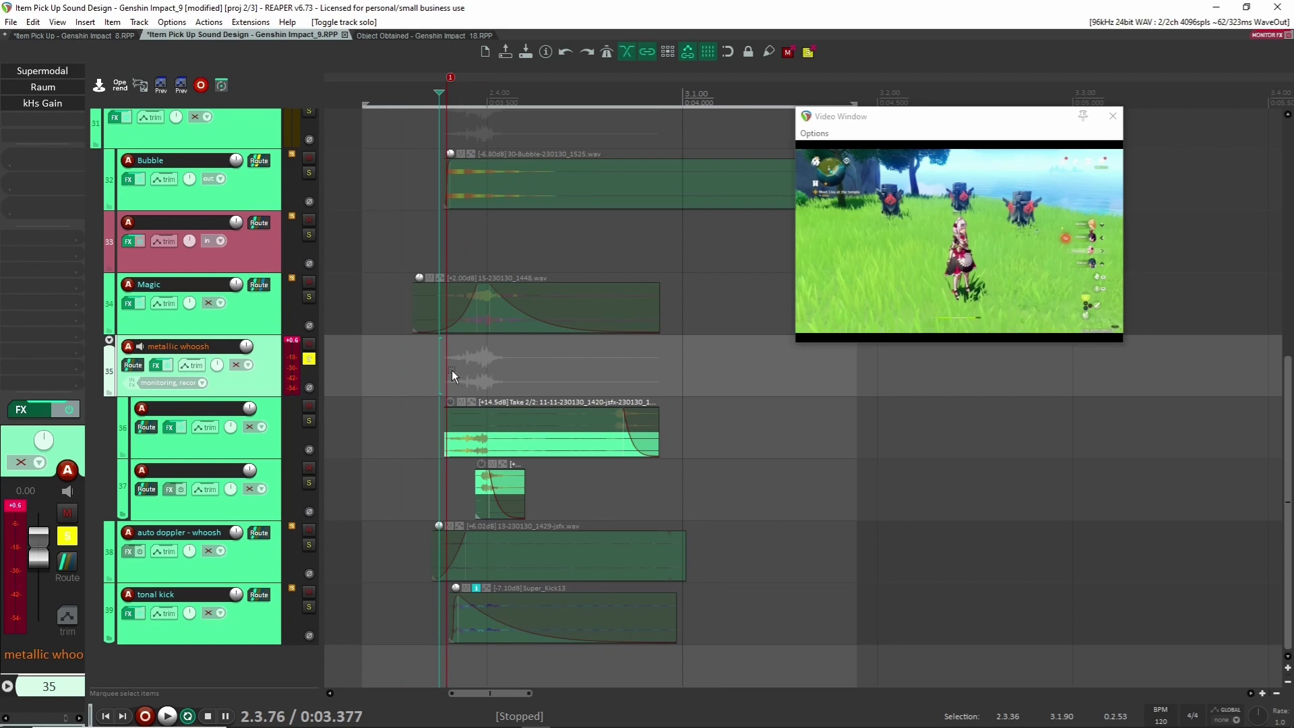
pyautogui.press('space')
pyautogui.press('space')
pyautogui.press('space')
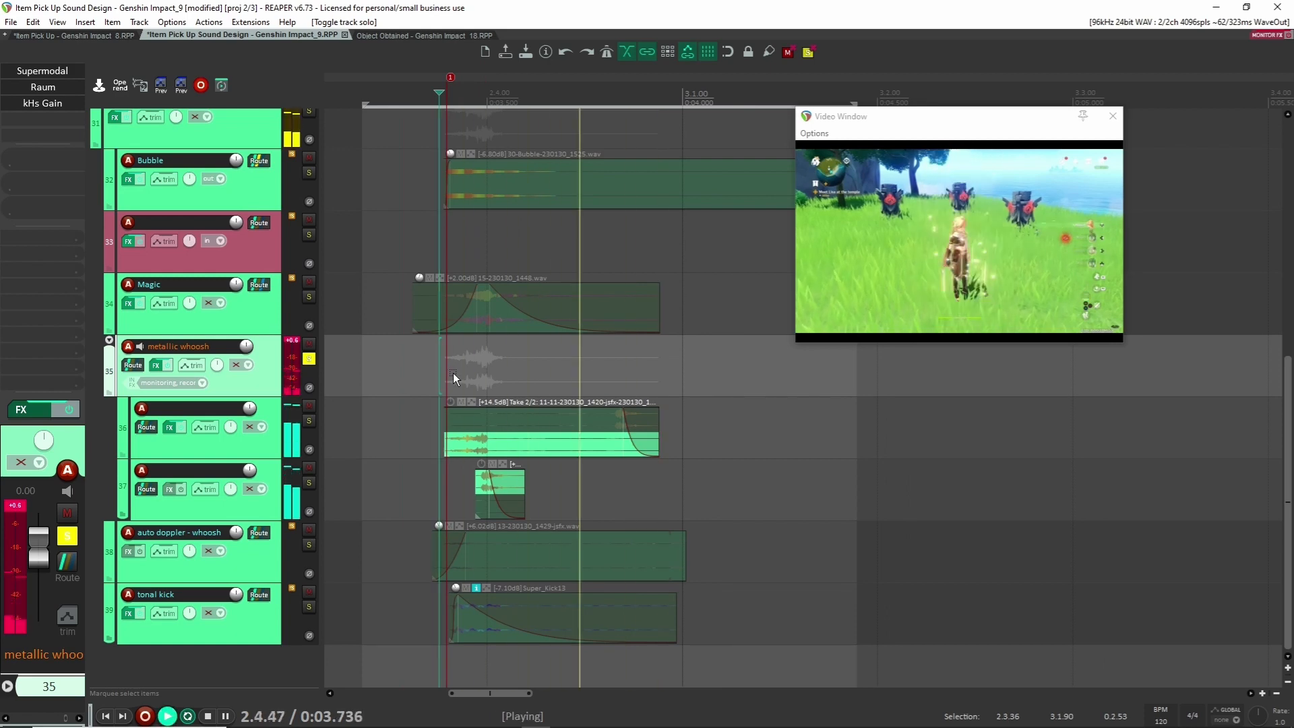
pyautogui.press('space')
pyautogui.press('space')
pyautogui.press('space')
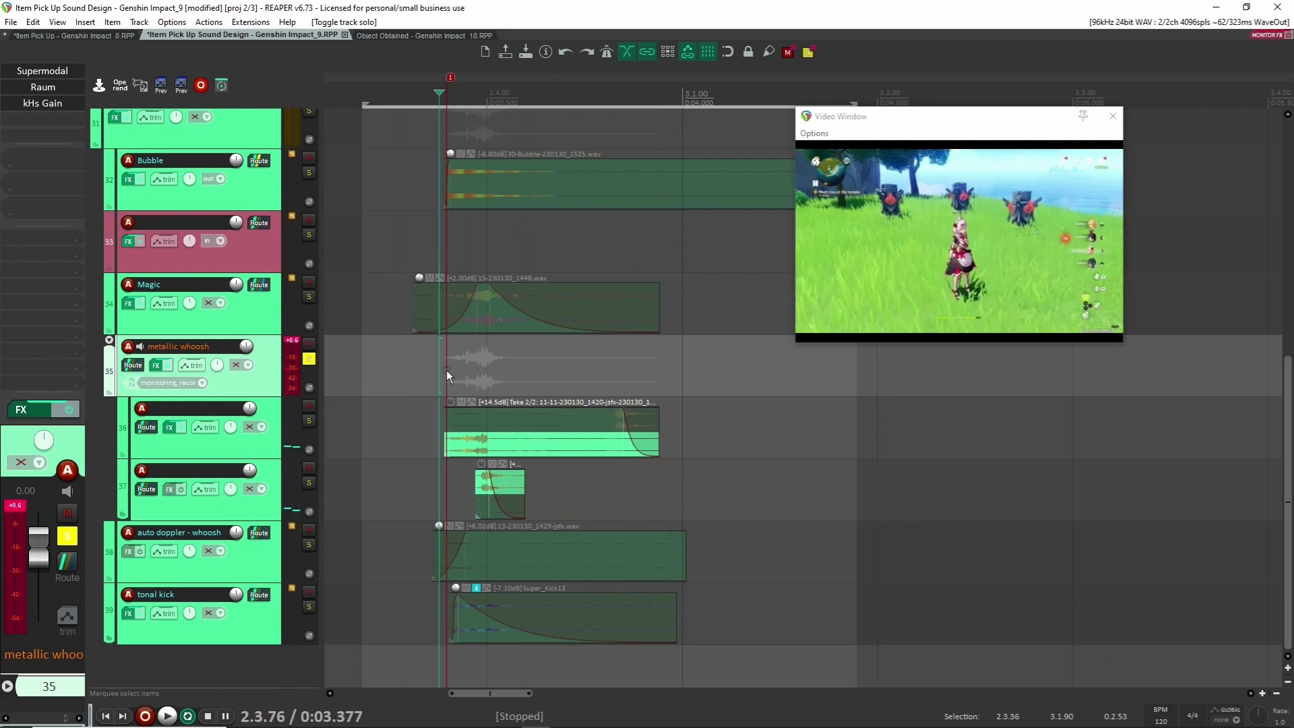
# Bypass the metallic whoosh track's effects and play it soloed to hear the dry sound
pyautogui.click(308, 359)
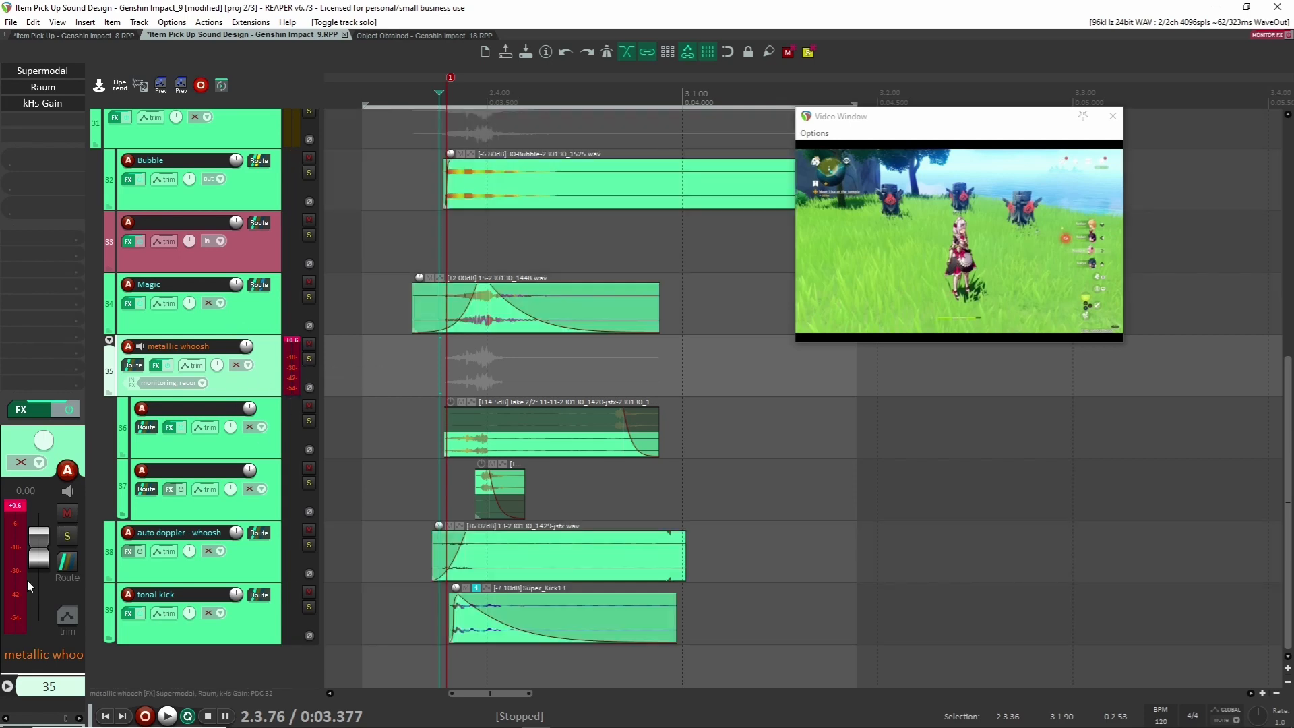
pyautogui.press('b')
pyautogui.press('b')
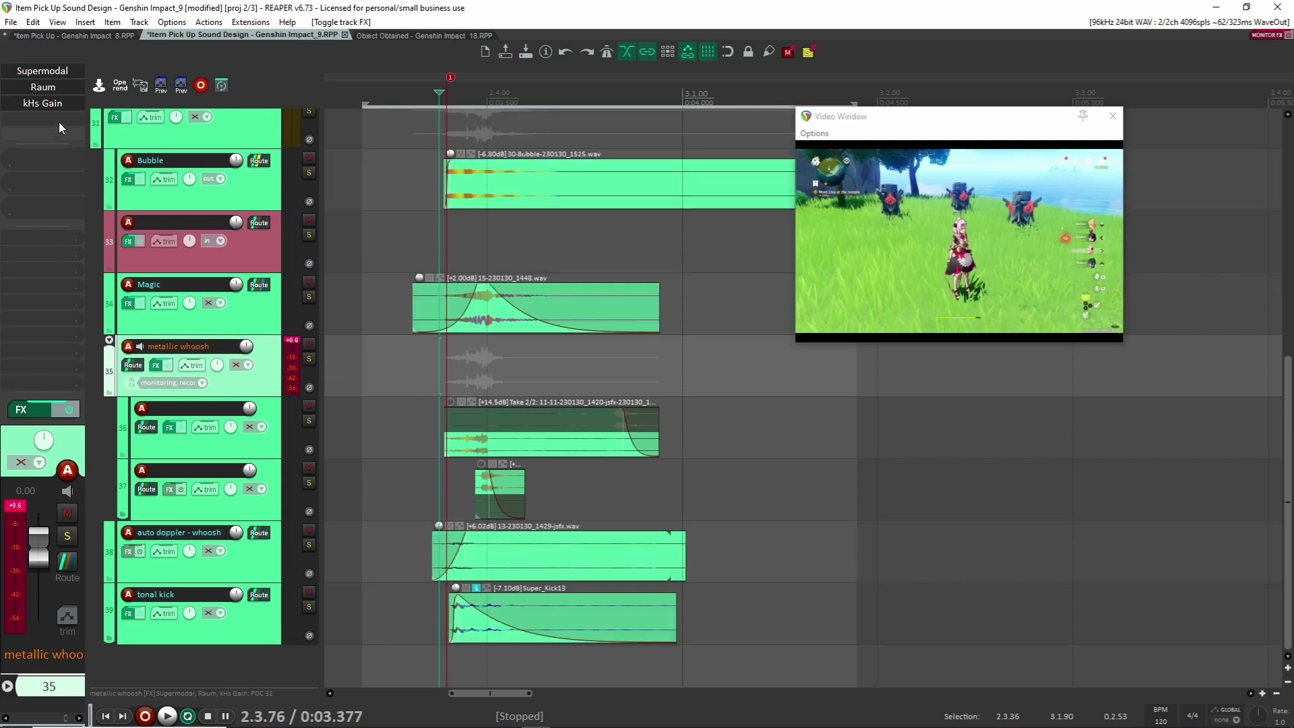
pyautogui.click(308, 358)
pyautogui.press('space')
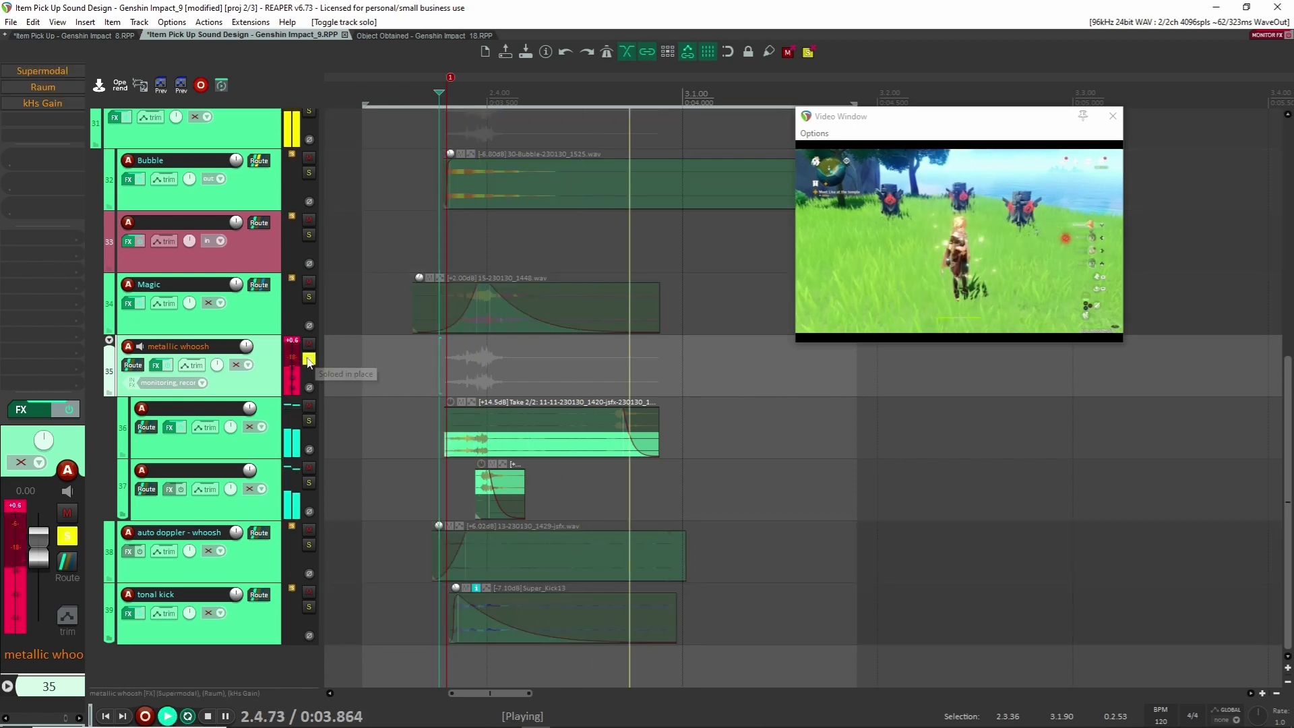
pyautogui.press('space')
pyautogui.press('space')
pyautogui.press('space')
pyautogui.scroll(5, 456, 406)
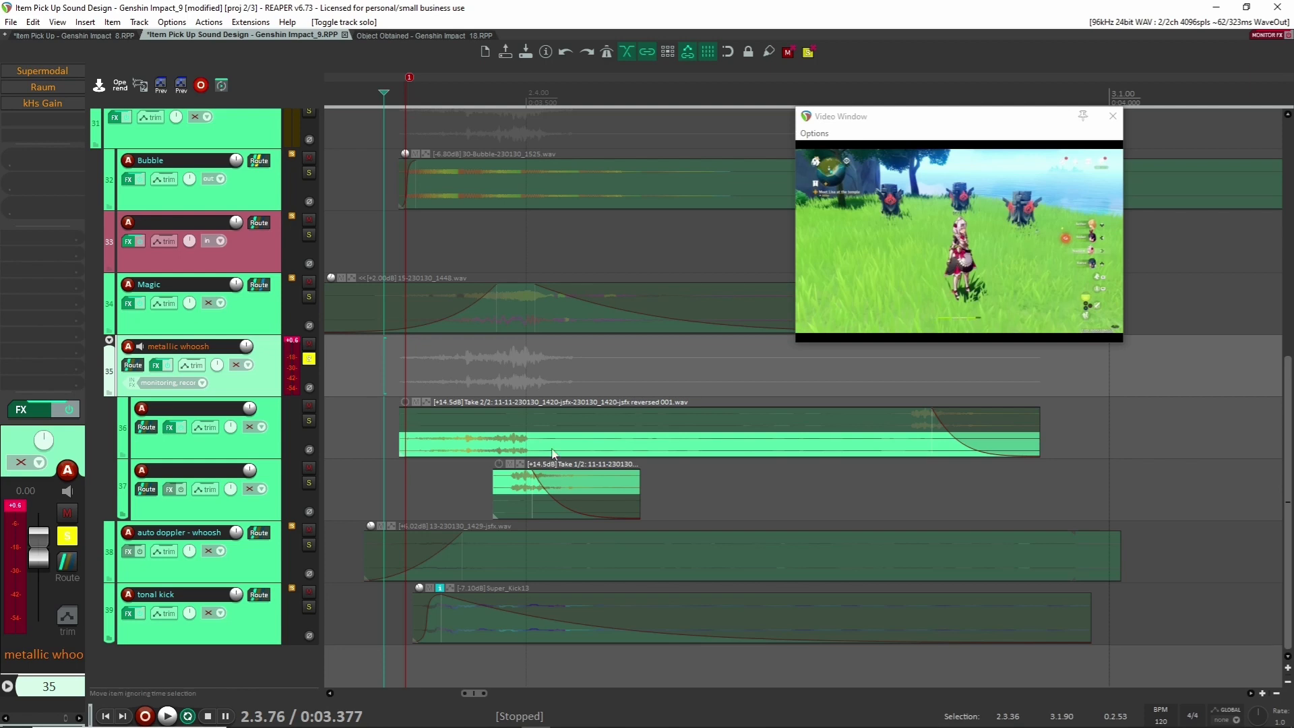
# Select the two clips inside the metallic whoosh group in turn, and replay the soloed group from just before them
pyautogui.click(464, 448)
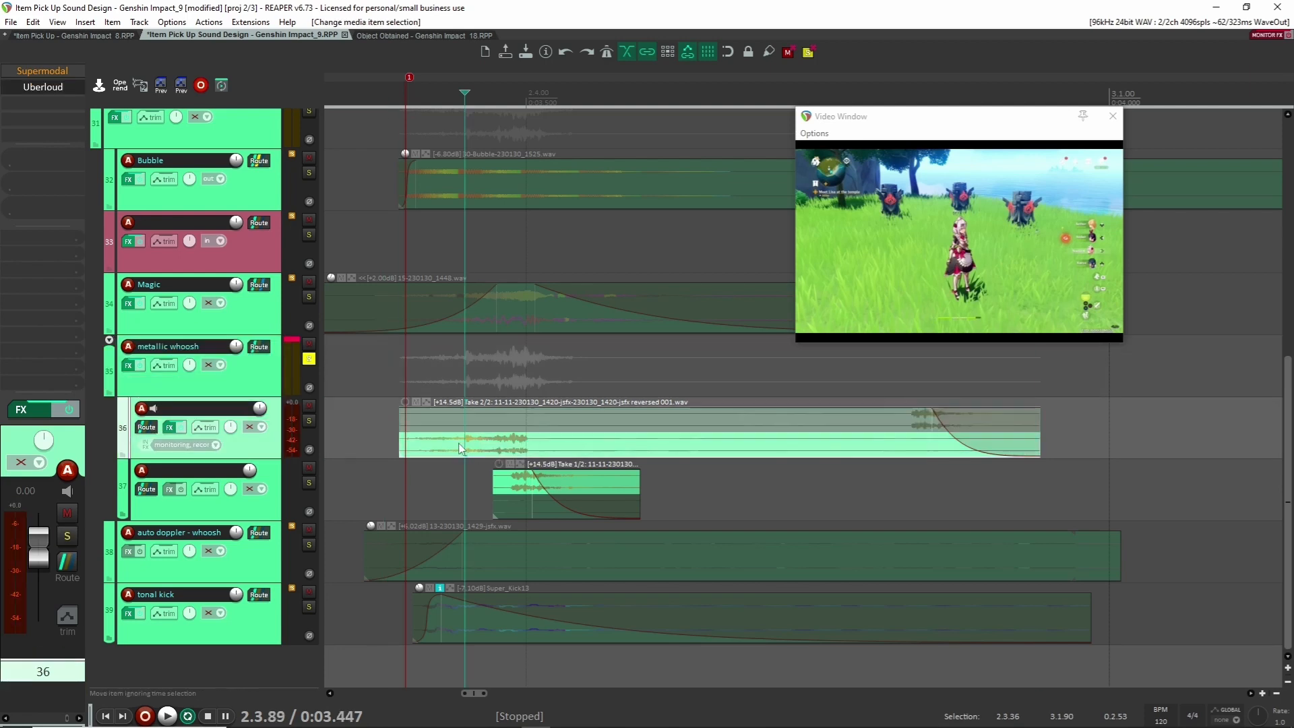
pyautogui.click(525, 472)
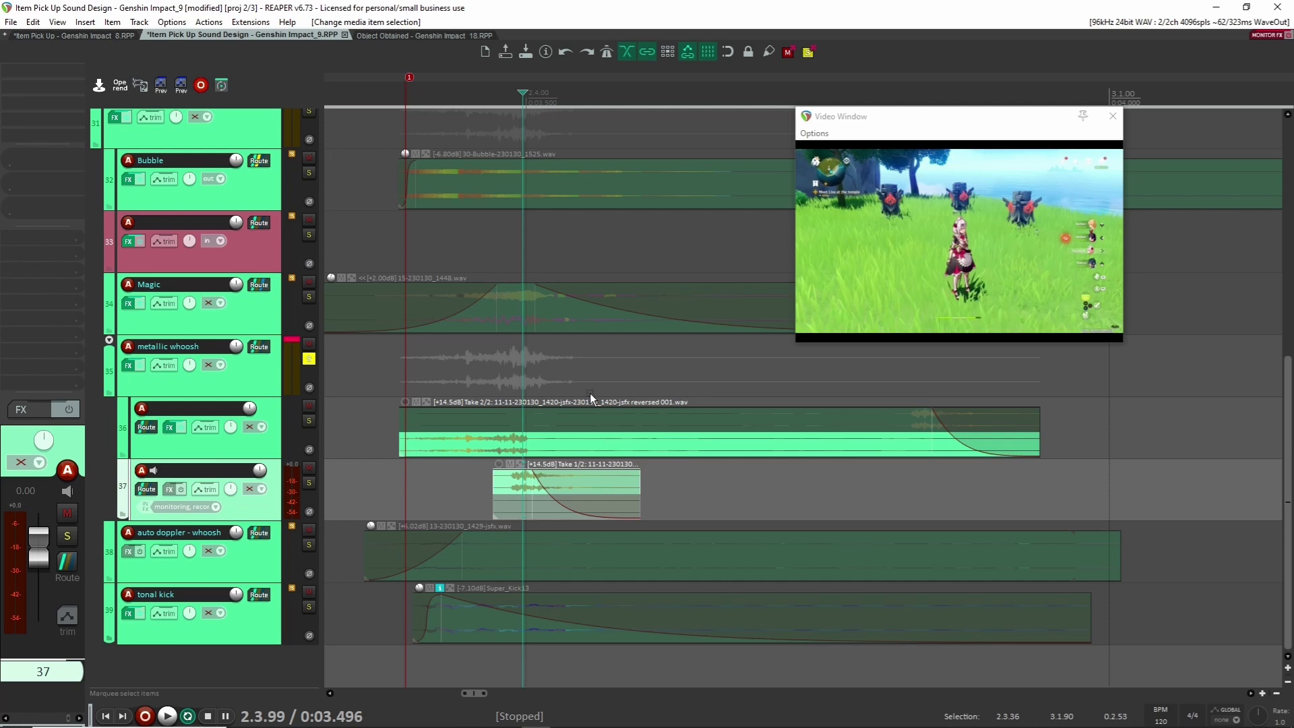
pyautogui.press('space')
pyautogui.click(391, 370)
pyautogui.press('space')
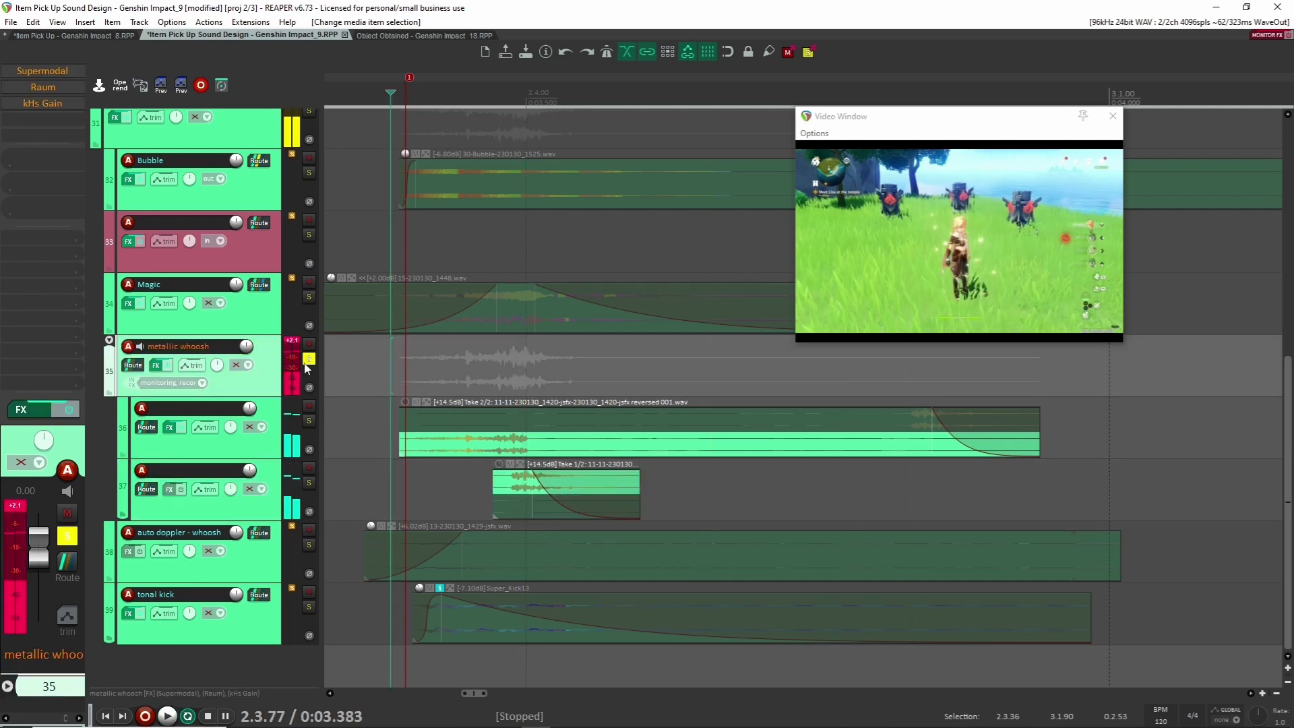
# Re-enable Supermodal on the metallic whoosh track, show its settings, and play the soloed sound through it
pyautogui.scroll(-5, 399, 372)
pyautogui.click(43, 70)
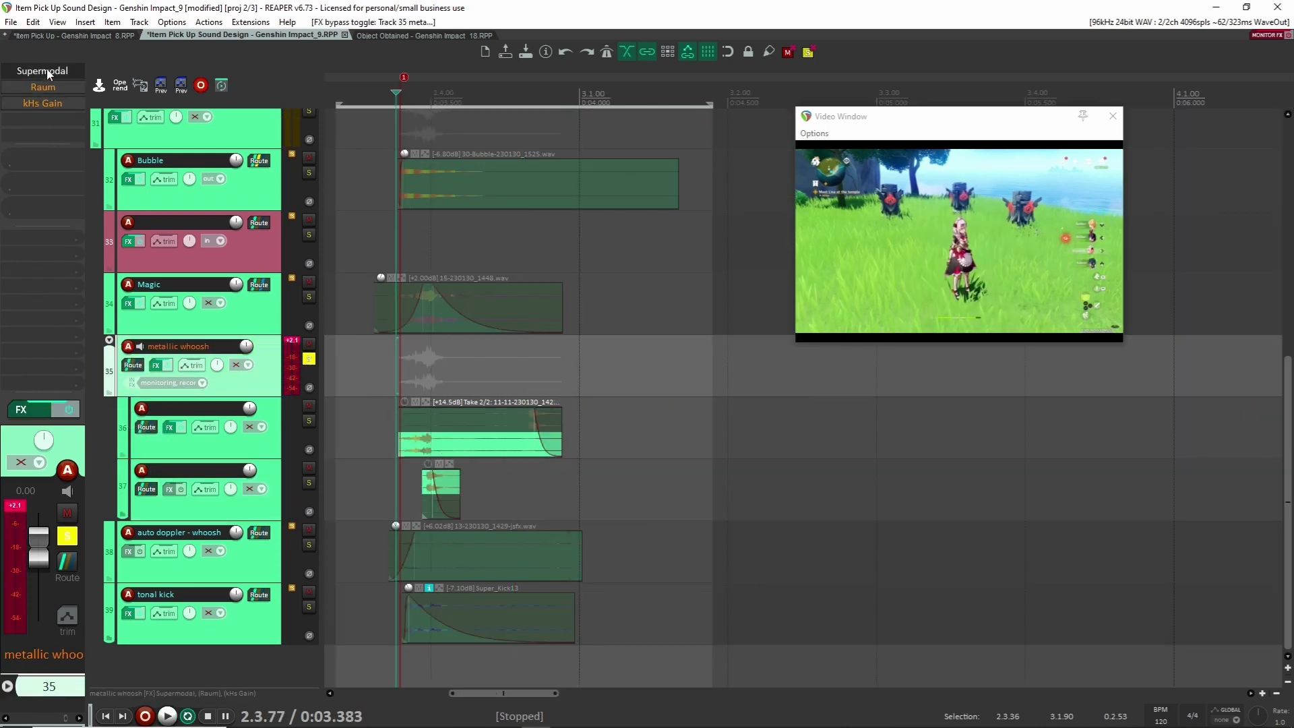
pyautogui.moveTo(399, 38); pyautogui.dragTo(670, 171)
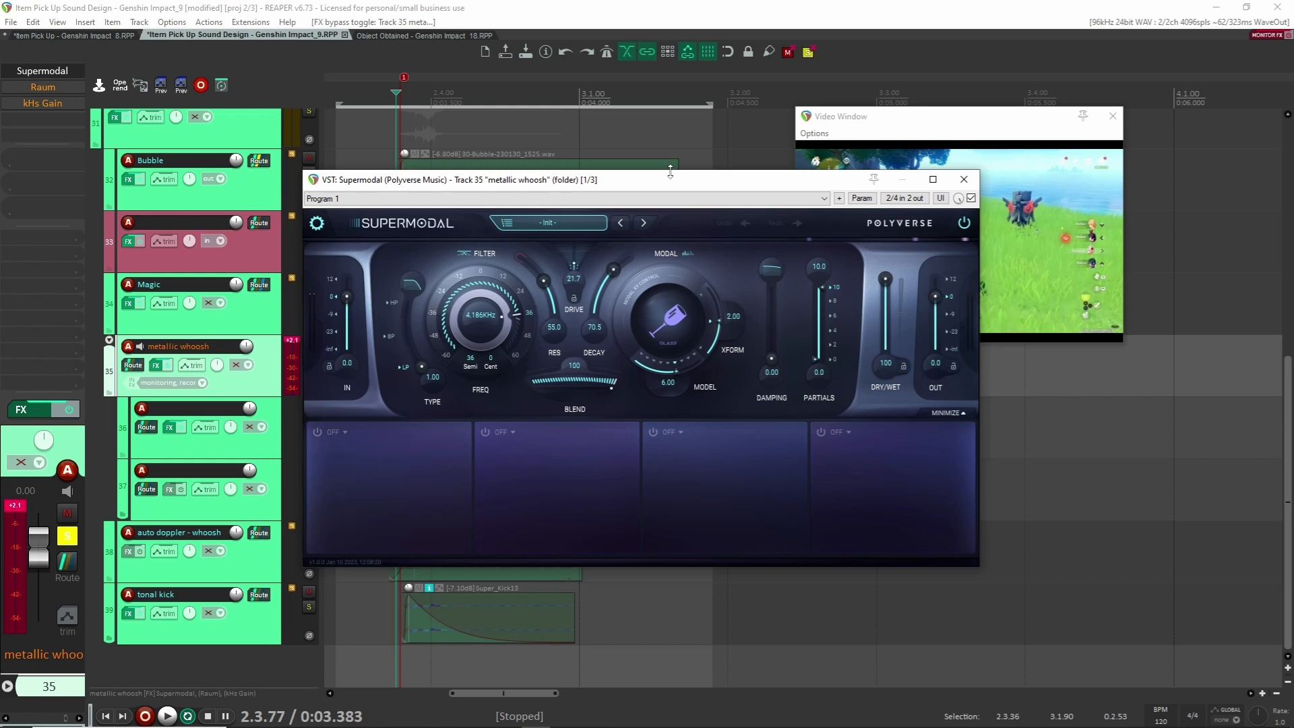
pyautogui.moveTo(670, 171); pyautogui.dragTo(701, 198)
pyautogui.press('space')
pyautogui.press('space')
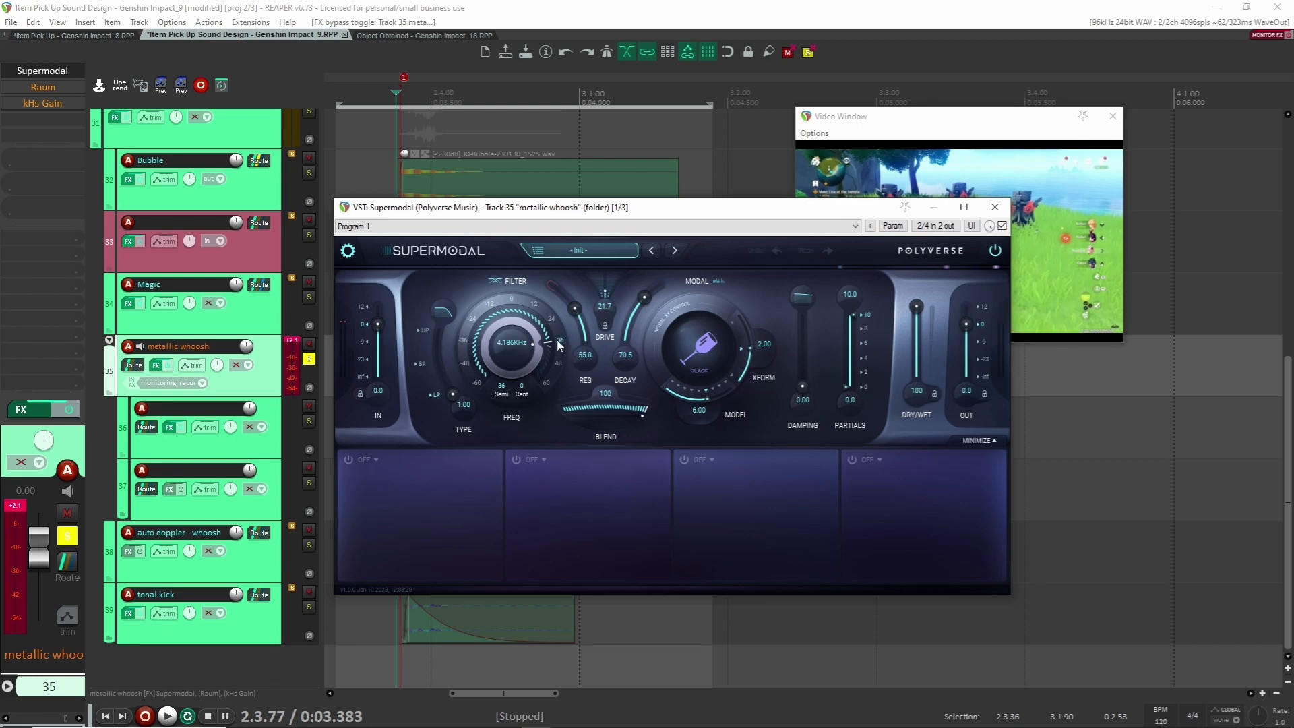
pyautogui.press('space')
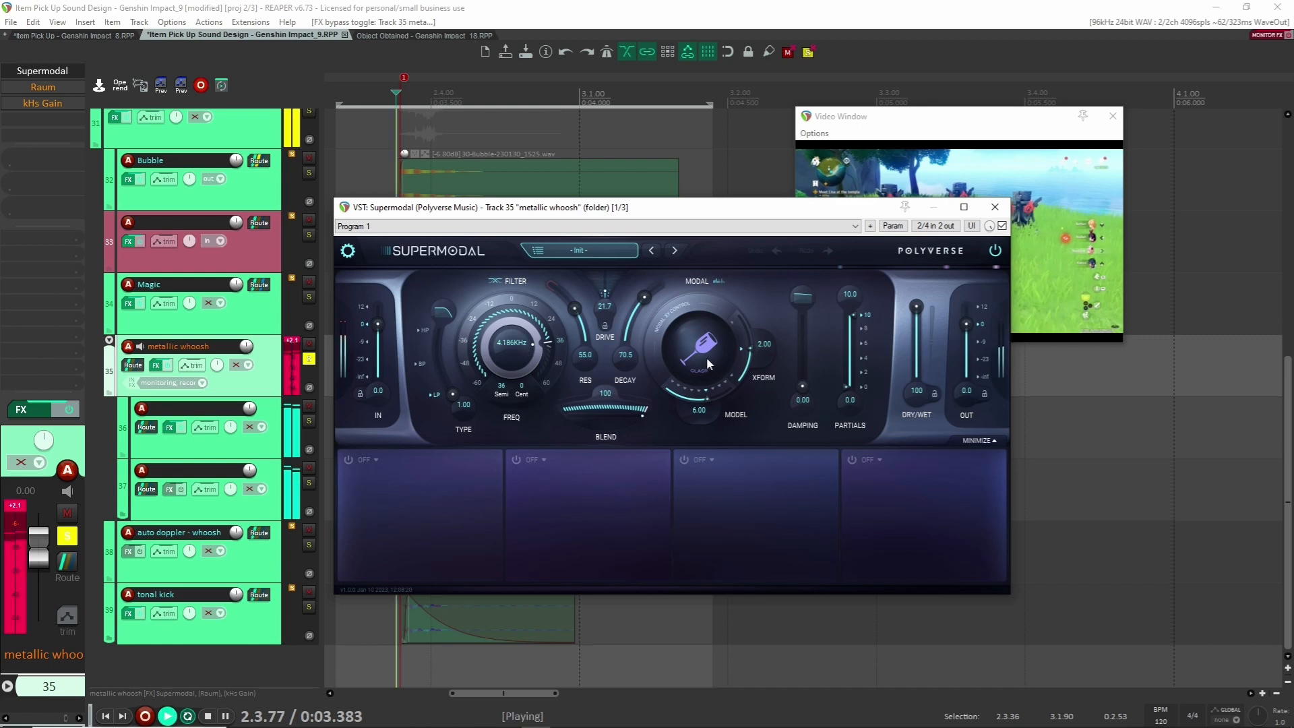
pyautogui.press('space')
pyautogui.click(994, 208)
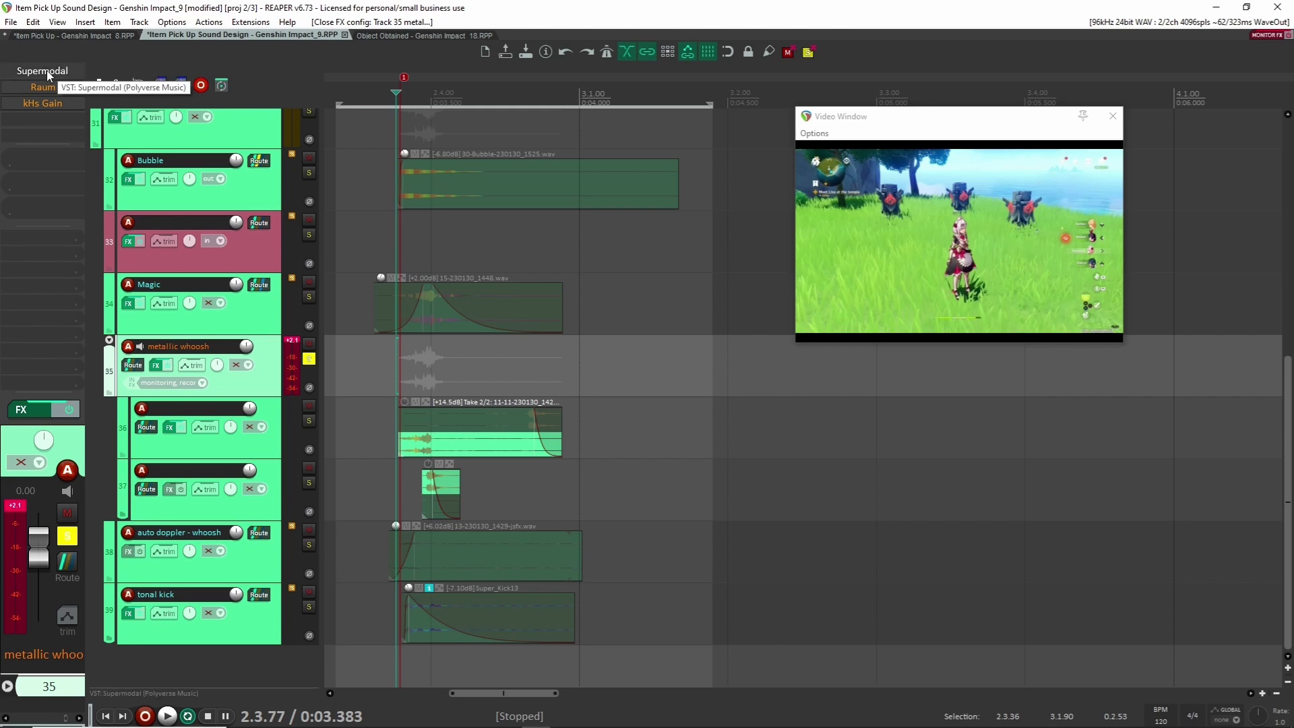
# Re-enable Raum on the metallic whoosh track, open its settings, and play the soloed sound with the reverb added
pyautogui.click(42, 87)
pyautogui.moveTo(264, 58); pyautogui.dragTo(800, 229)
pyautogui.press('space')
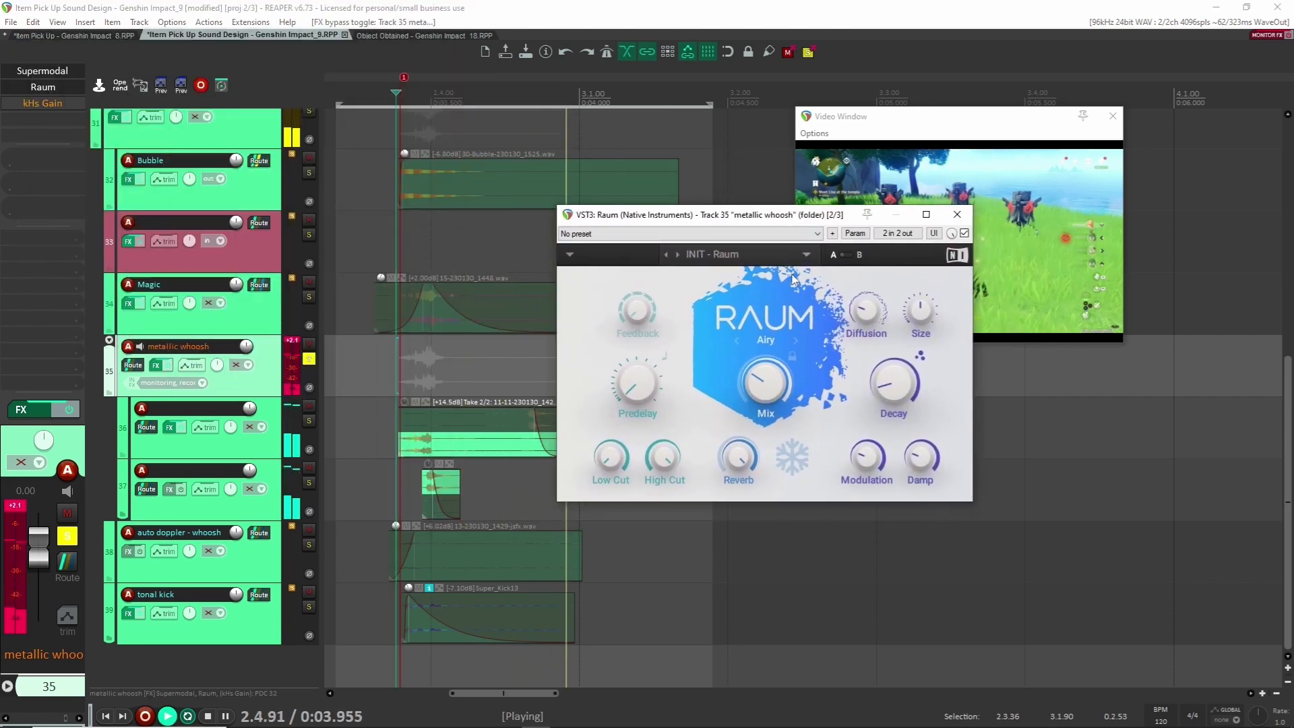
pyautogui.press('space')
# Re-enable kHs Gain on the metallic whoosh track, play the complete effects chain, and close the plugin windows
pyautogui.keyDown('shift'); pyautogui.click(40, 106); pyautogui.keyUp('shift')
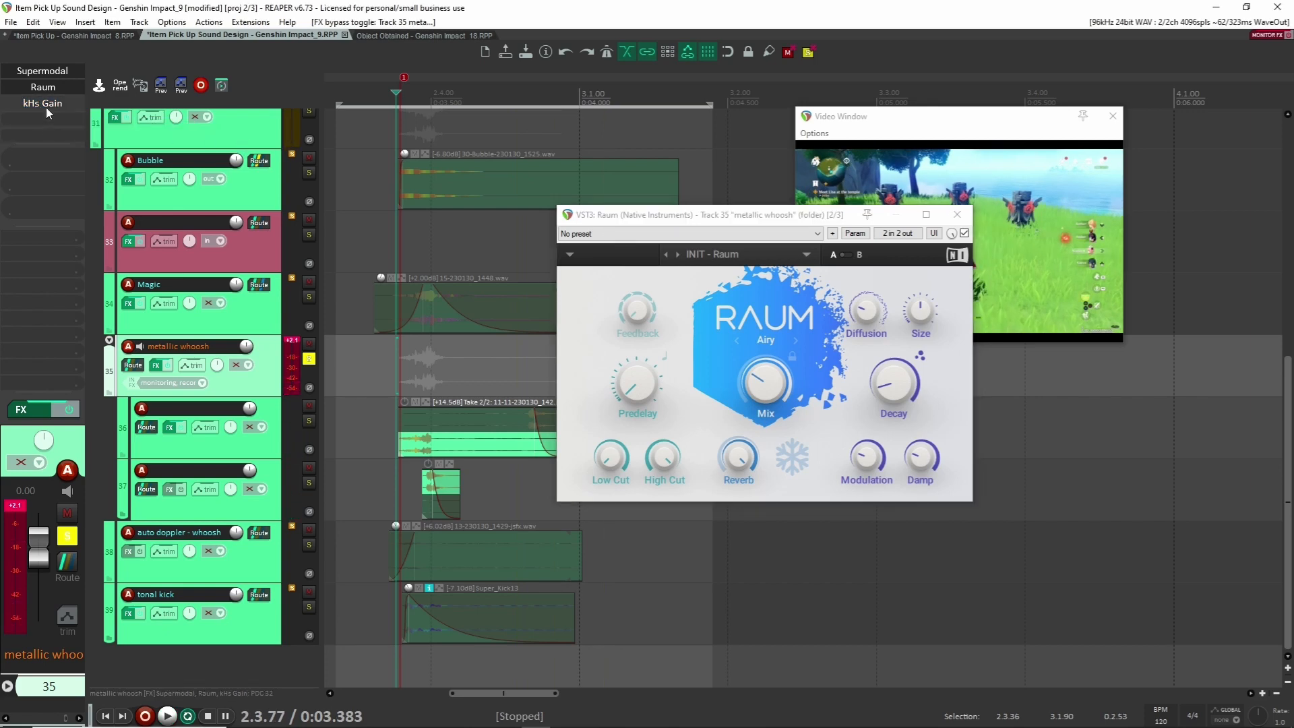
pyautogui.click(46, 105)
pyautogui.click(956, 215)
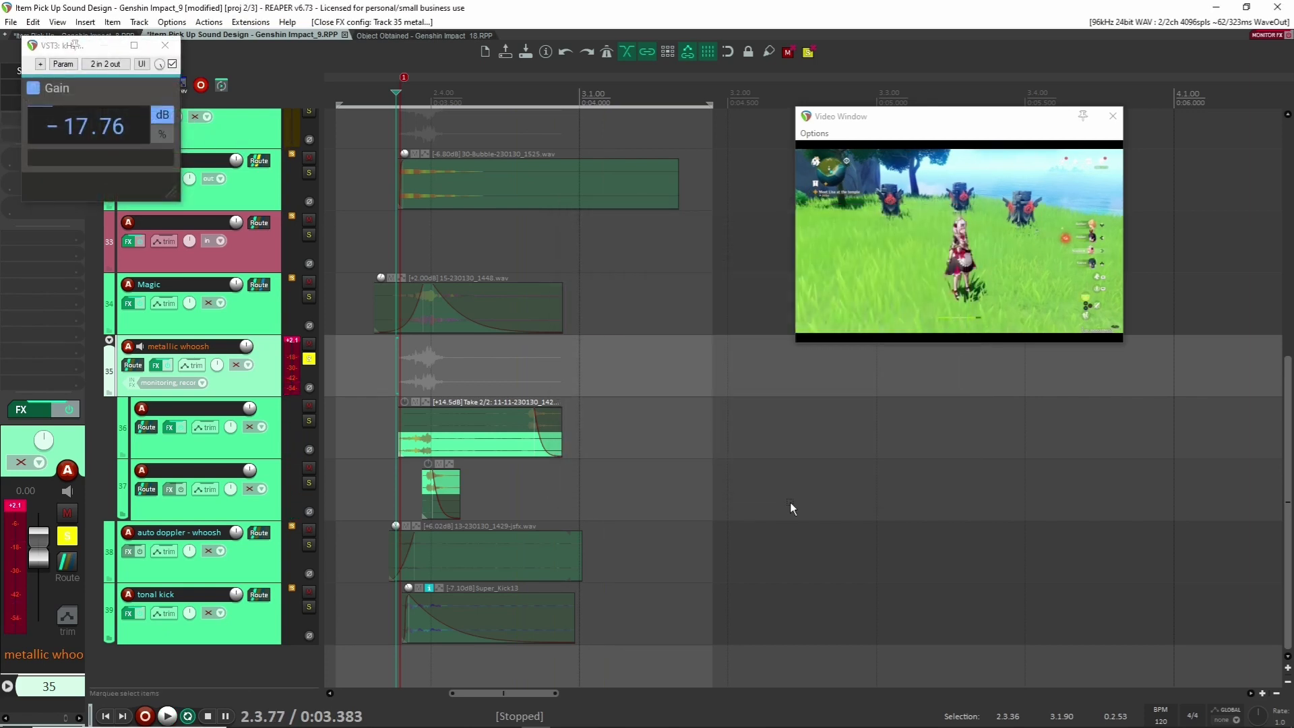
pyautogui.press('space')
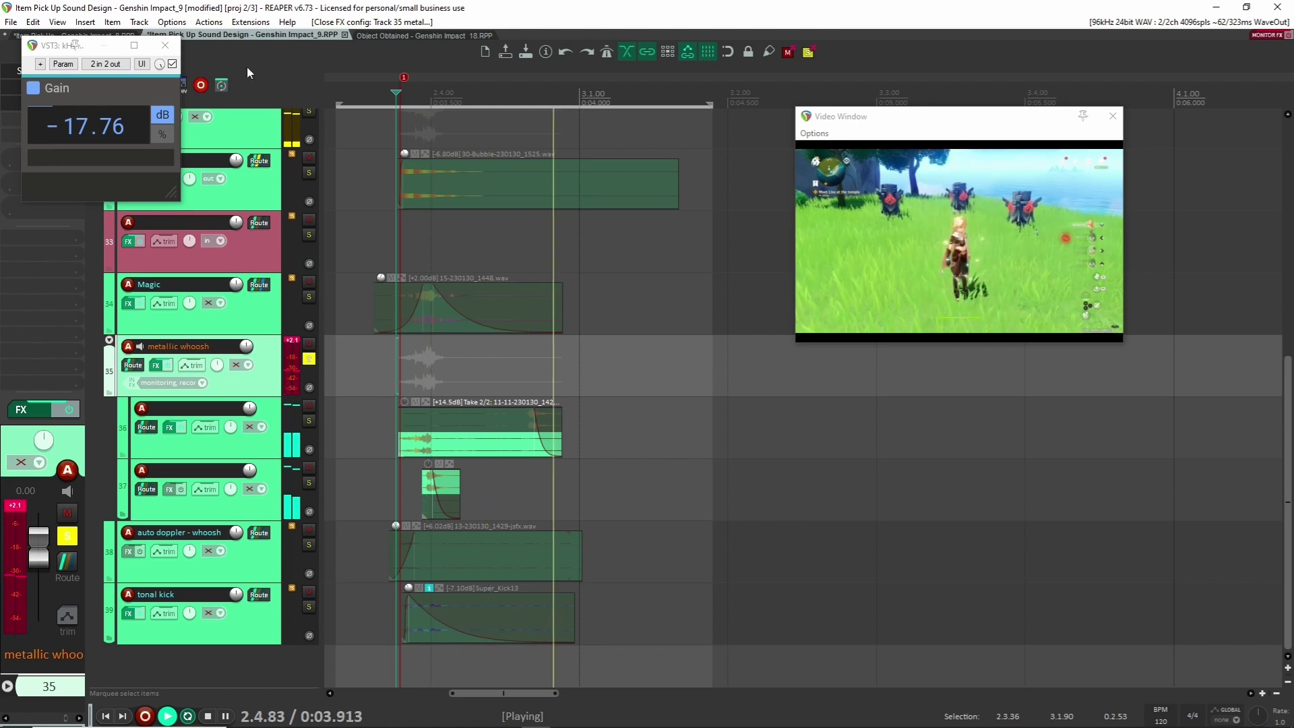
pyautogui.click(165, 45)
pyautogui.press('space')
# Solo Magic and Bubble alongside the metallic whoosh and play the three layers together twice
pyautogui.click(308, 296)
pyautogui.click(309, 174)
pyautogui.press('space')
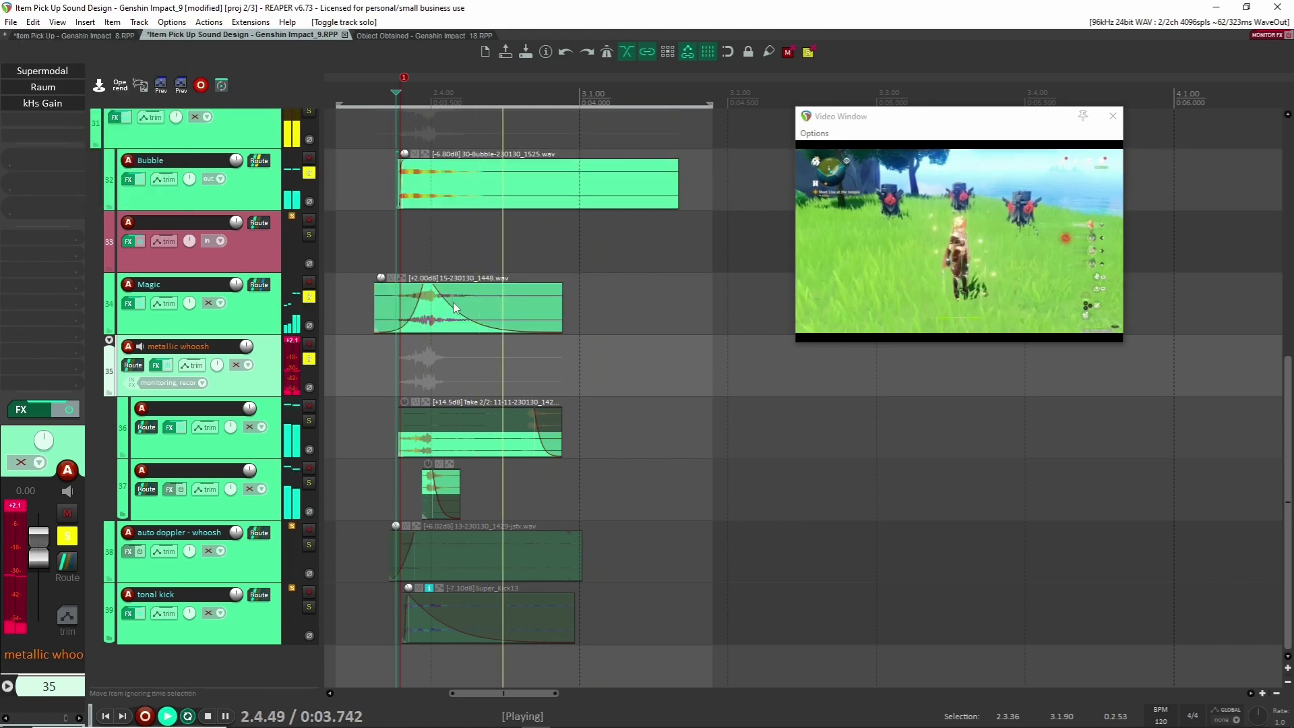
pyautogui.press('space')
pyautogui.press('space')
pyautogui.press('space')
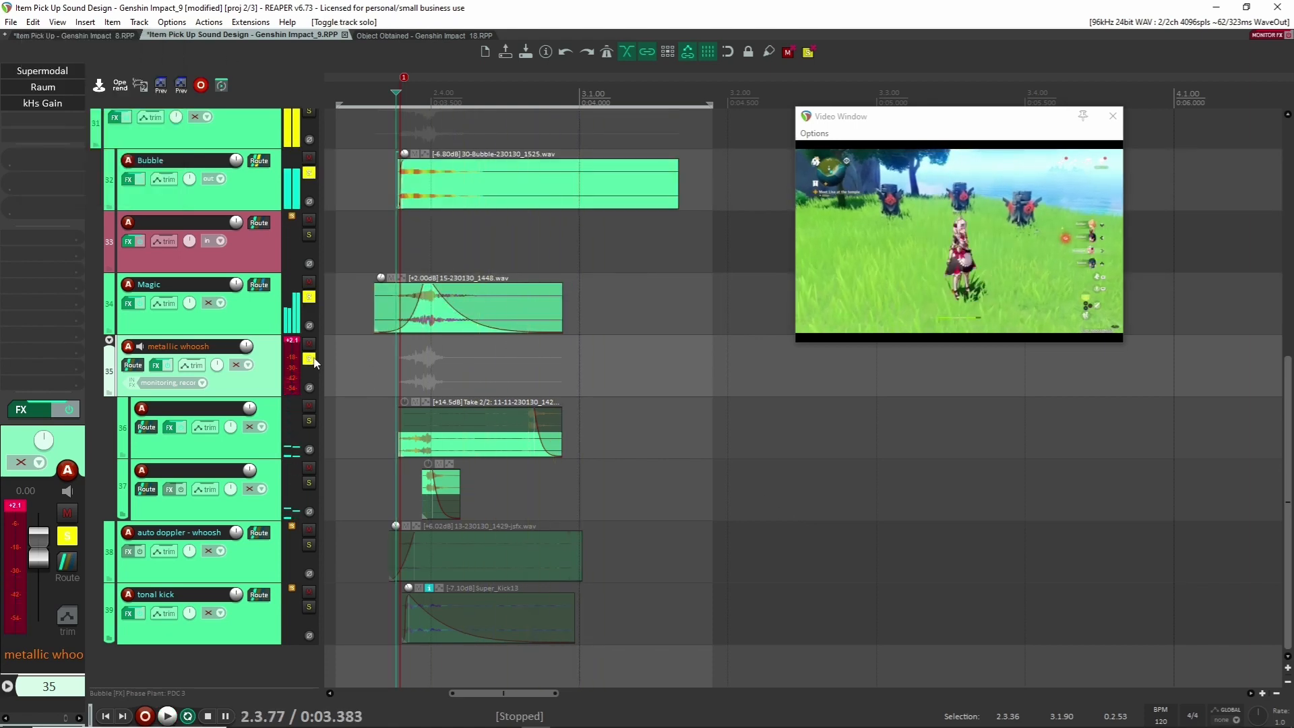
# Unsolo the metallic whoosh, Magic and Bubble tracks
pyautogui.click(309, 359)
pyautogui.click(309, 296)
pyautogui.click(308, 174)
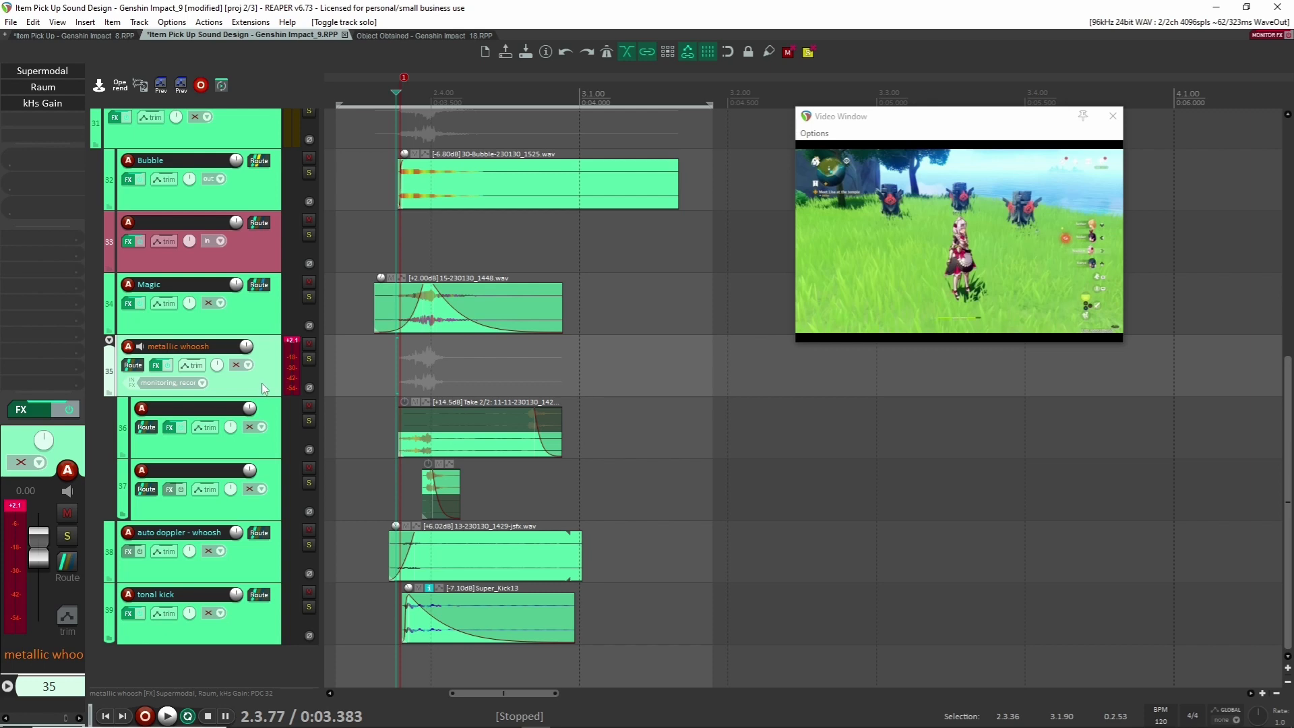
# Select the auto doppler - whoosh track, solo it, and play its sound on its own
pyautogui.click(266, 560)
pyautogui.press('F6')
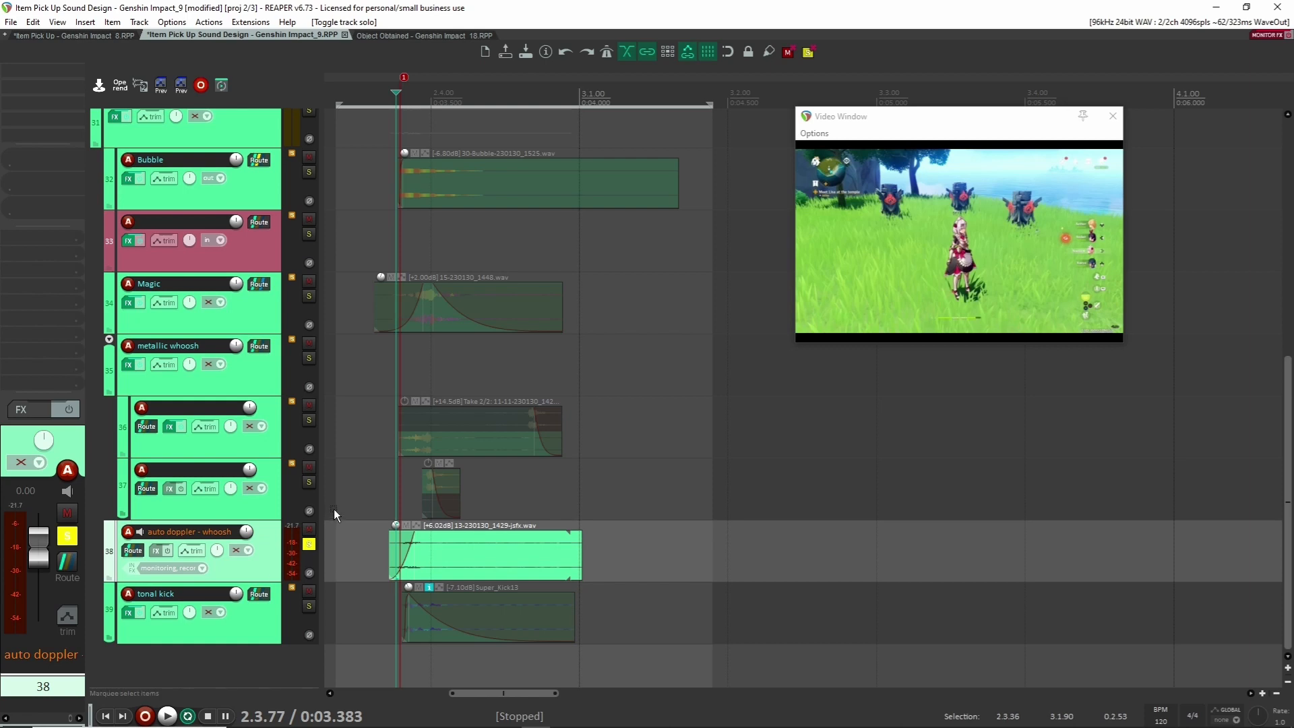
pyautogui.scroll(3, 383, 489)
pyautogui.press('space')
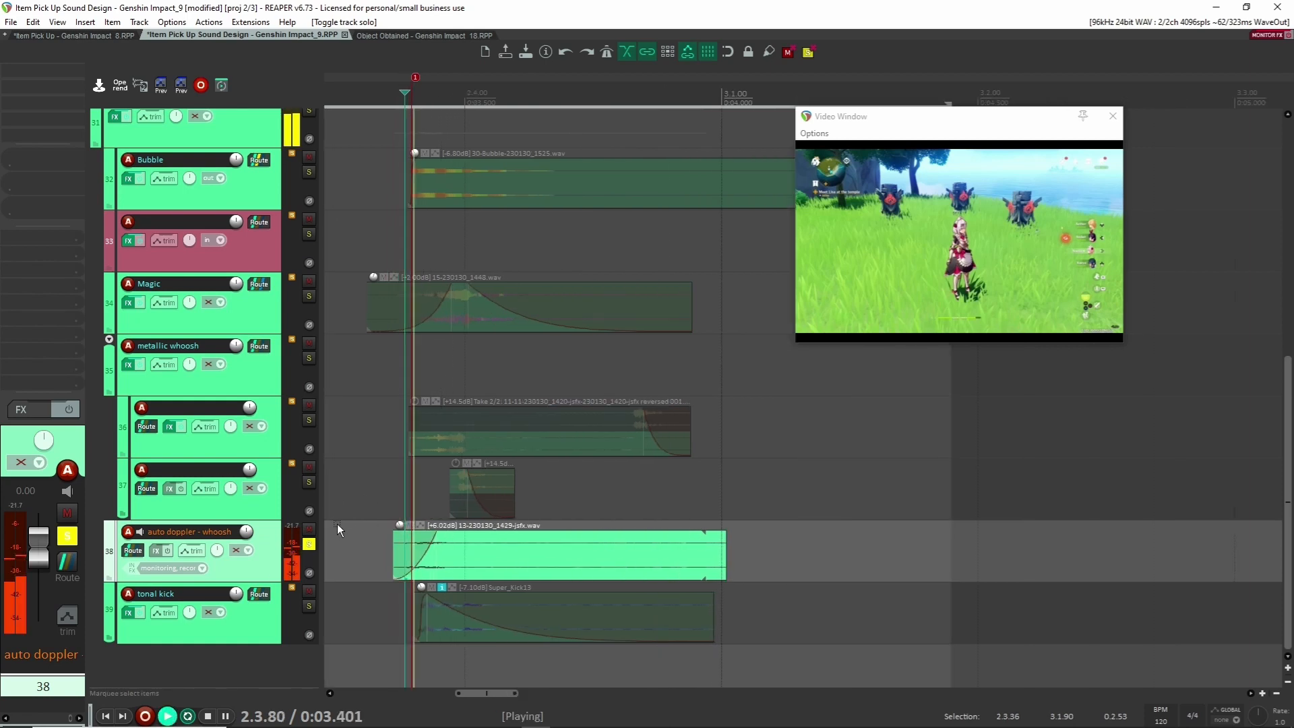
pyautogui.press('space')
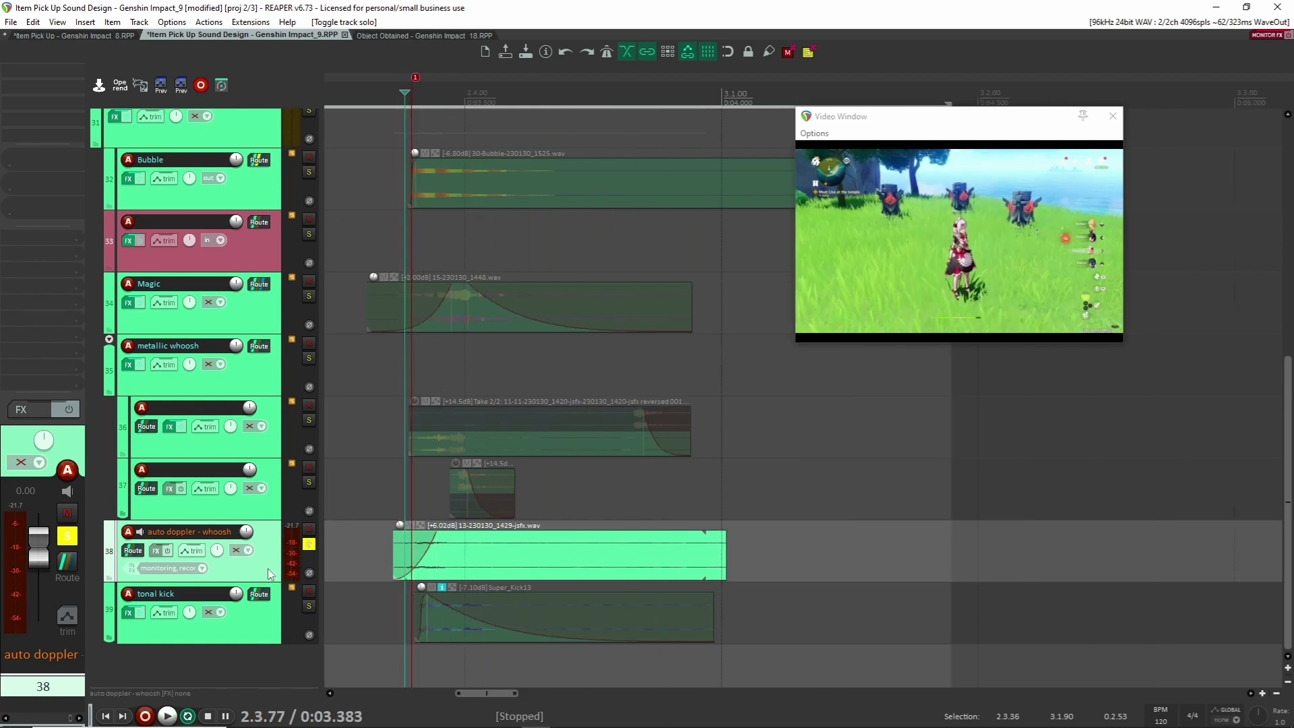
# Copy the auto doppler whoosh clip to an empty stretch further along the timeline and extend the copy's start earlier
pyautogui.moveTo(527, 558); pyautogui.dragTo(1032, 558)
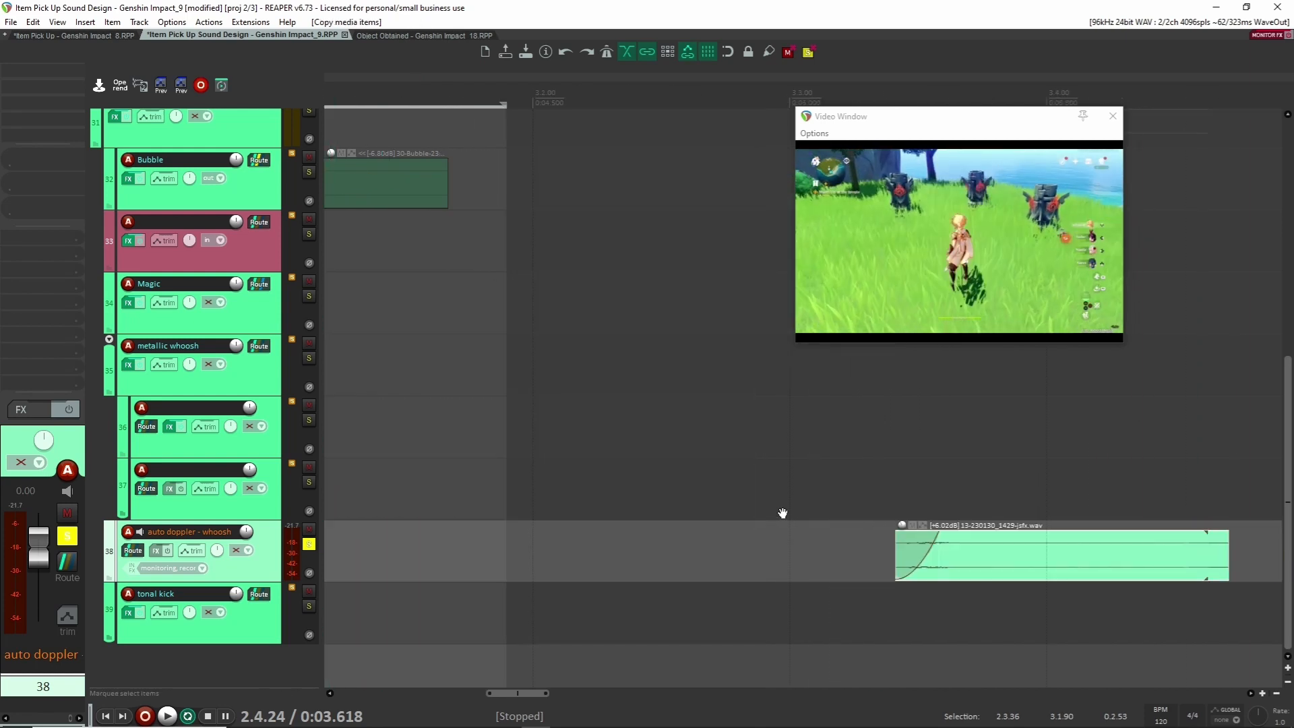
pyautogui.moveTo(782, 514); pyautogui.dragTo(560, 516)
pyautogui.moveTo(672, 557); pyautogui.dragTo(363, 551)
# Play the extended auto doppler whoosh copy from just before its audible peak, and delete the copy
pyautogui.click(634, 514)
pyautogui.press('space')
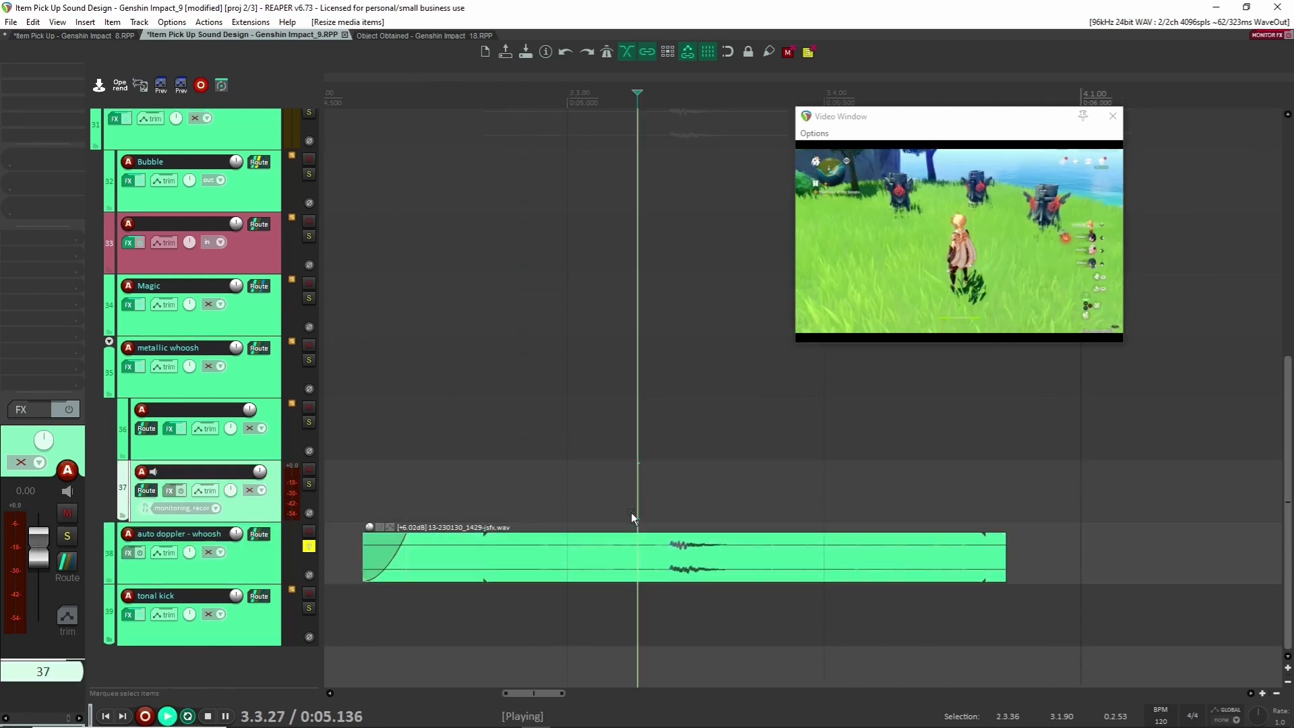
pyautogui.press('space')
pyautogui.press('space')
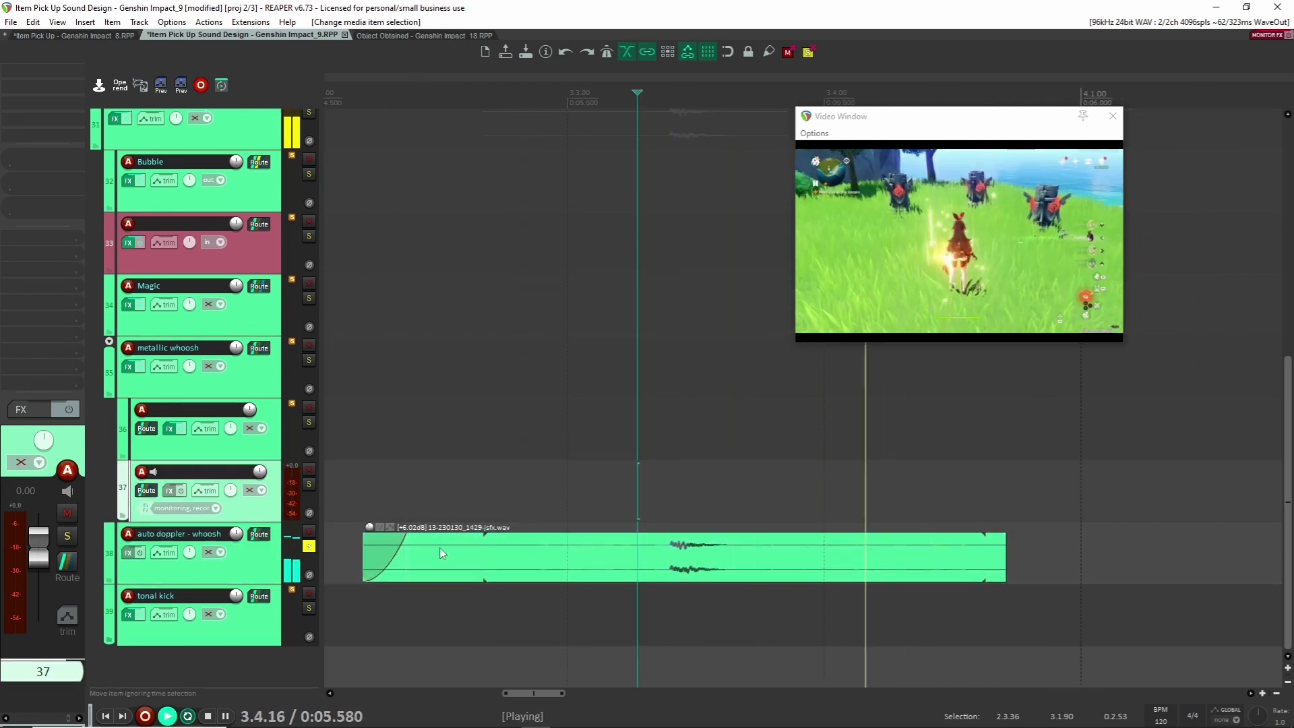
pyautogui.press('space')
pyautogui.click(439, 547)
pyautogui.press('Delete')
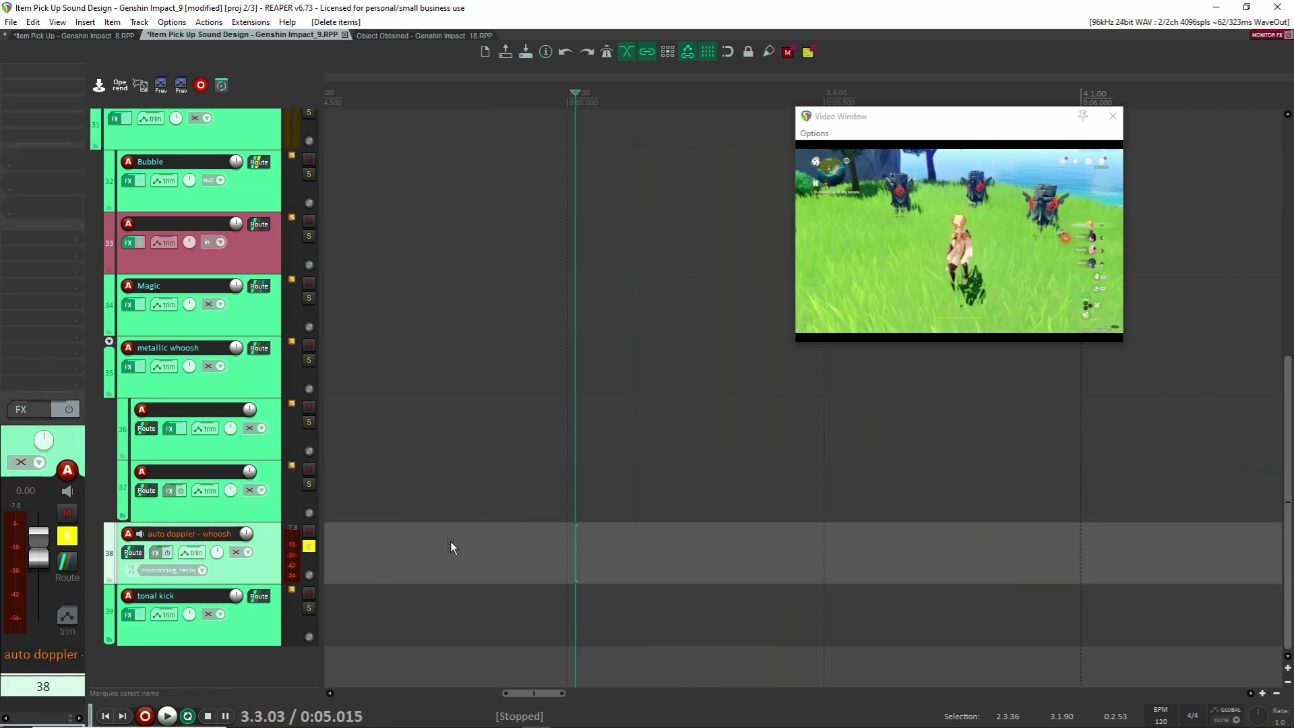
# Place the edit cursor at the start of the original auto doppler whoosh clip and play it soloed
pyautogui.moveTo(450, 542); pyautogui.dragTo(999, 539)
pyautogui.moveTo(619, 560); pyautogui.dragTo(971, 559)
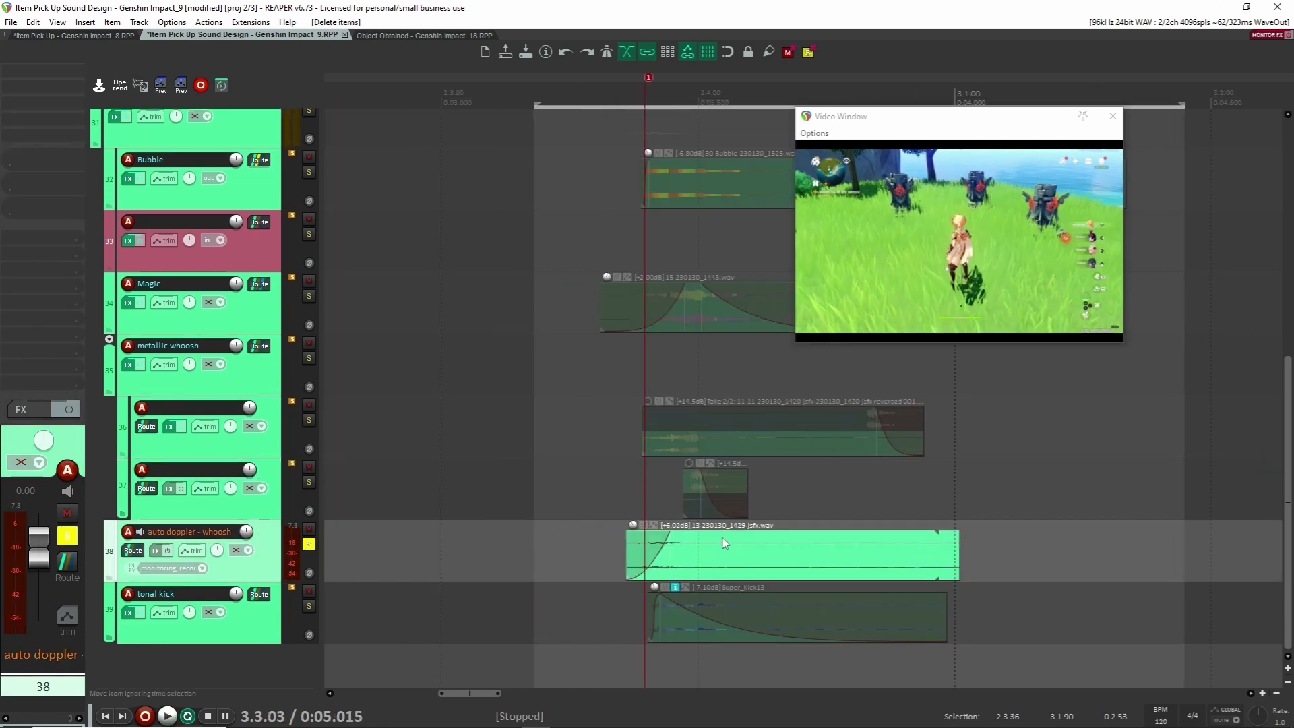
pyautogui.scroll(3, 725, 540)
pyautogui.scroll(-3, 871, 542)
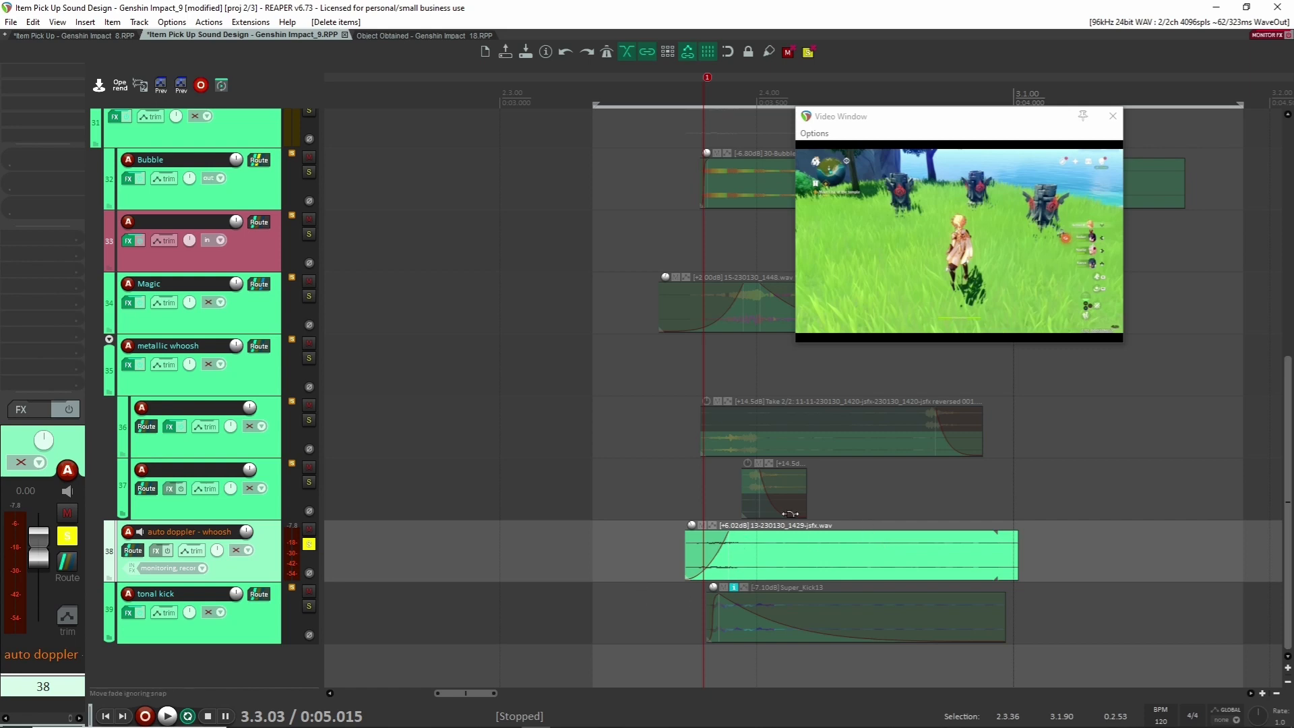
pyautogui.click(687, 498)
pyautogui.press('space')
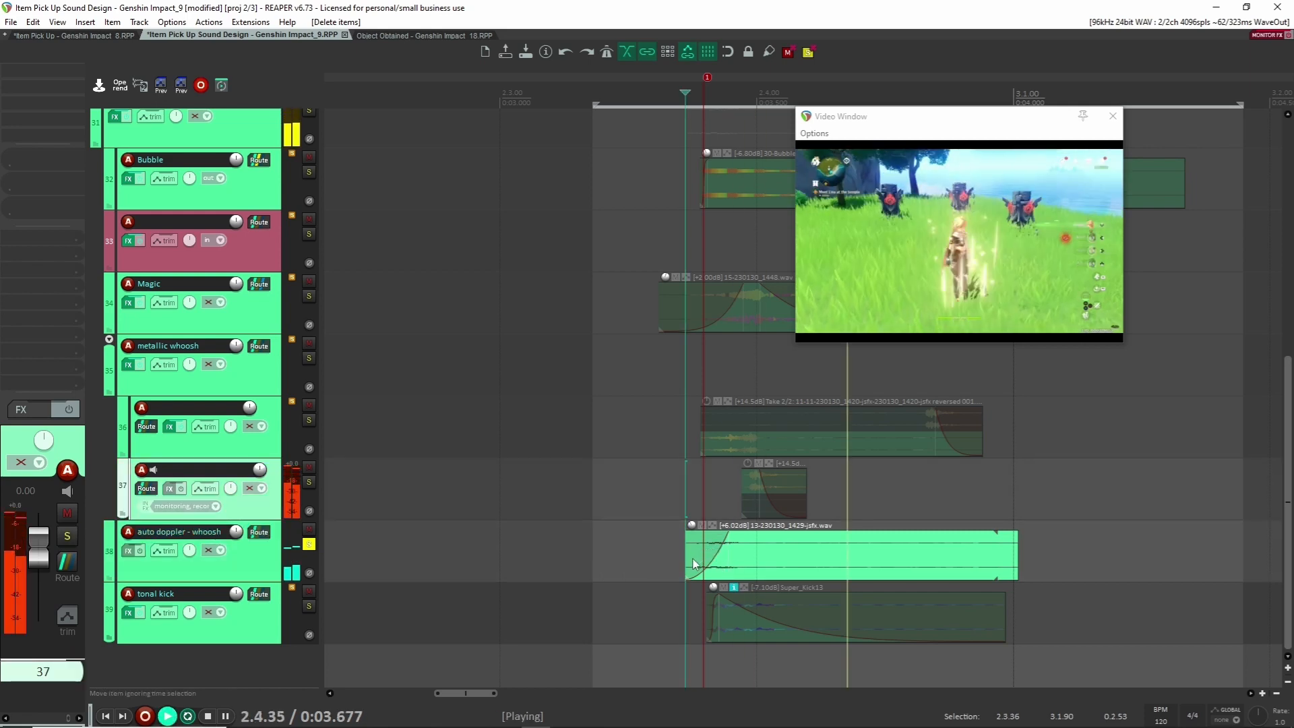
pyautogui.press('space')
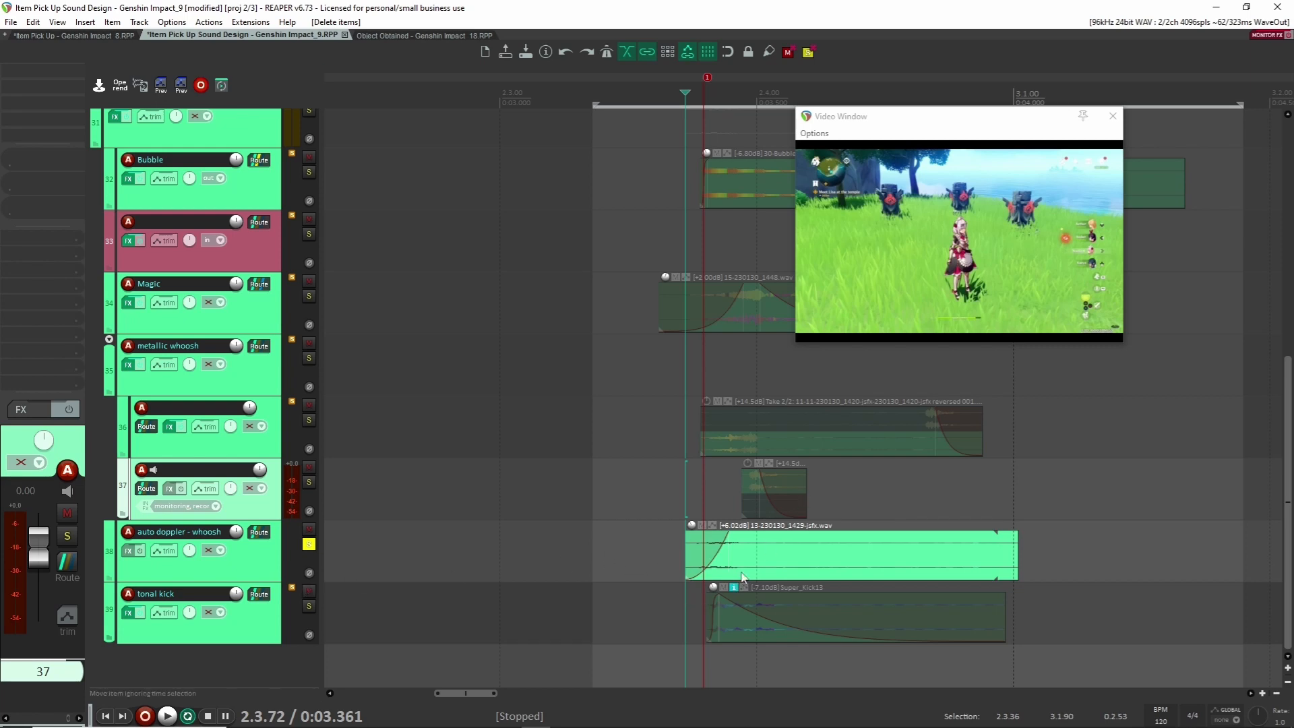
# Switch the solo from the auto doppler whoosh to the tonal kick track and play the kick twice
pyautogui.click(279, 604)
pyautogui.press('s')
pyautogui.press('s')
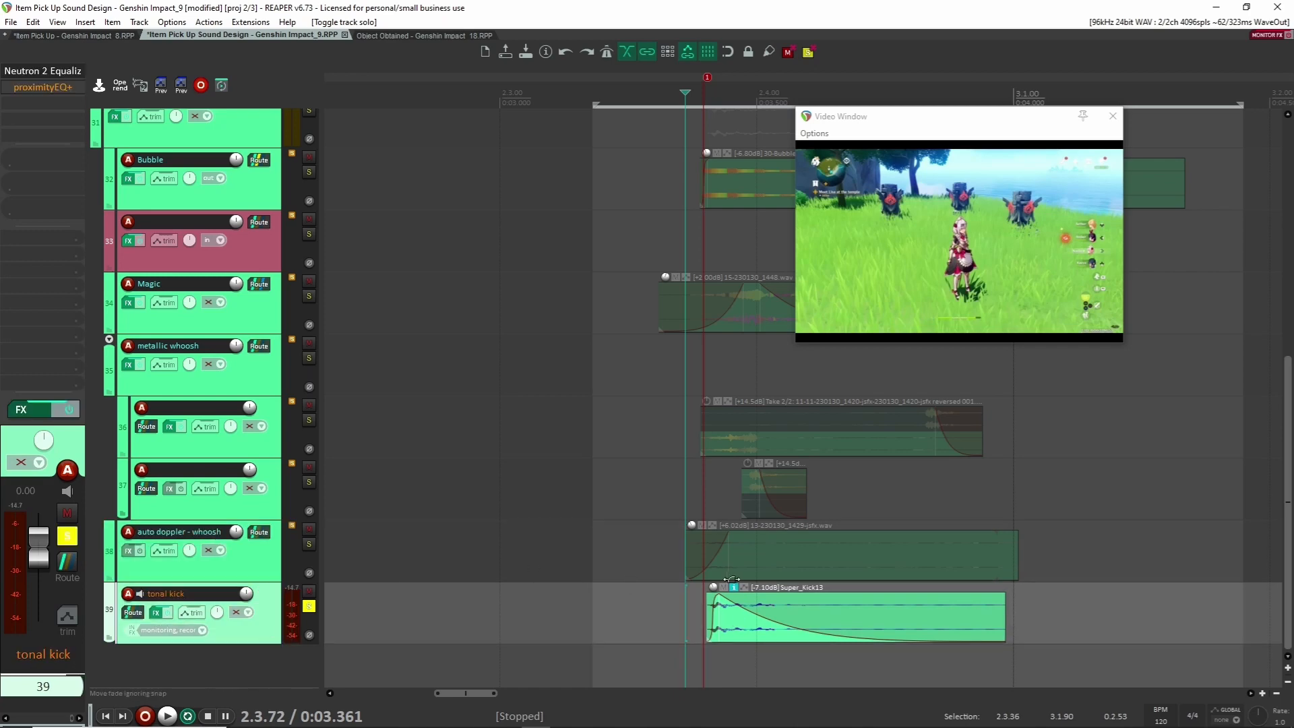
pyautogui.press('space')
pyautogui.press('space')
pyautogui.press('space')
pyautogui.press('space')
# Open the Neutron 2 Equalizer on the tonal kick track, examine its EQ curve, and close it
pyautogui.scroll(4, 653, 638)
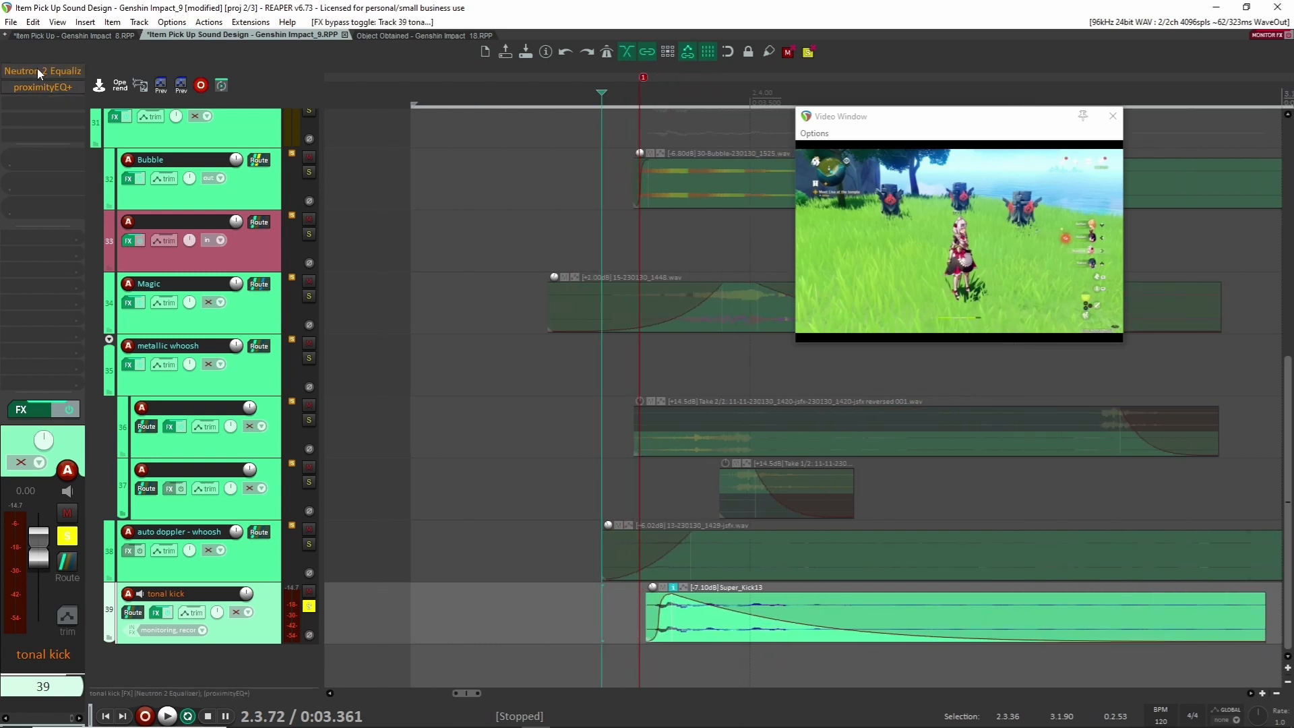
pyautogui.click(43, 87)
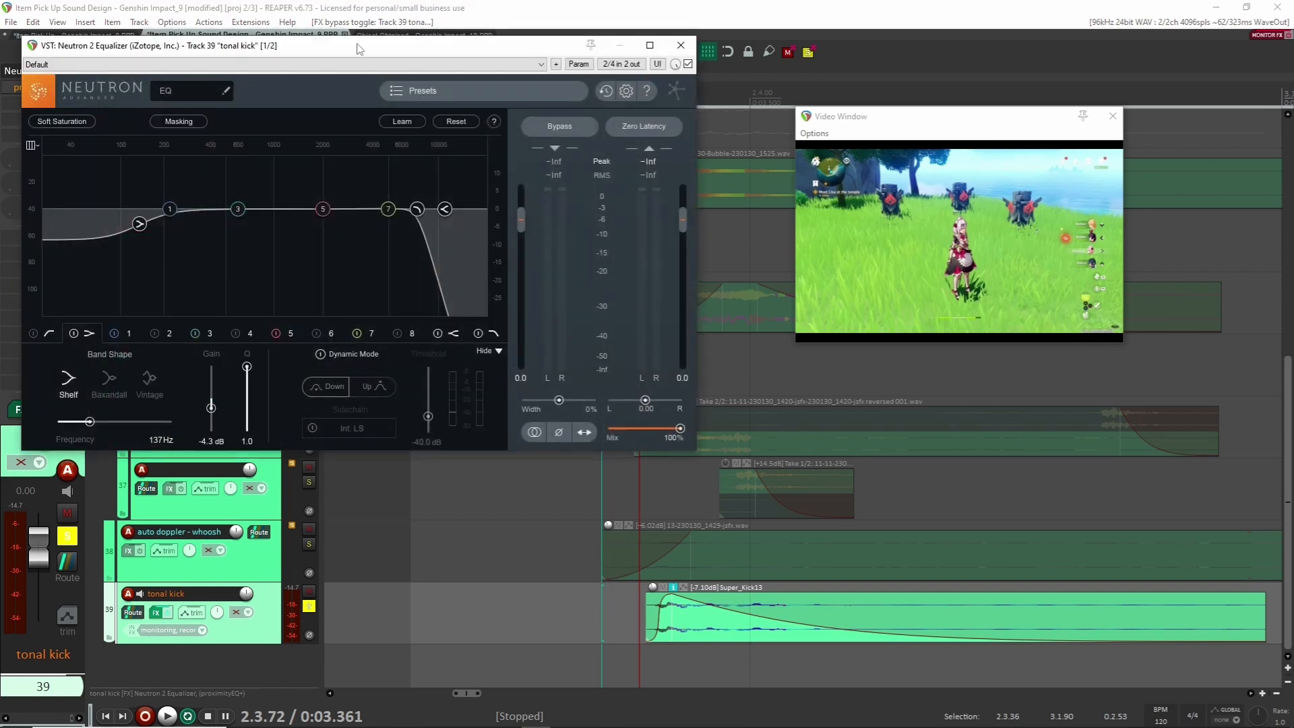
pyautogui.moveTo(358, 49); pyautogui.dragTo(558, 70)
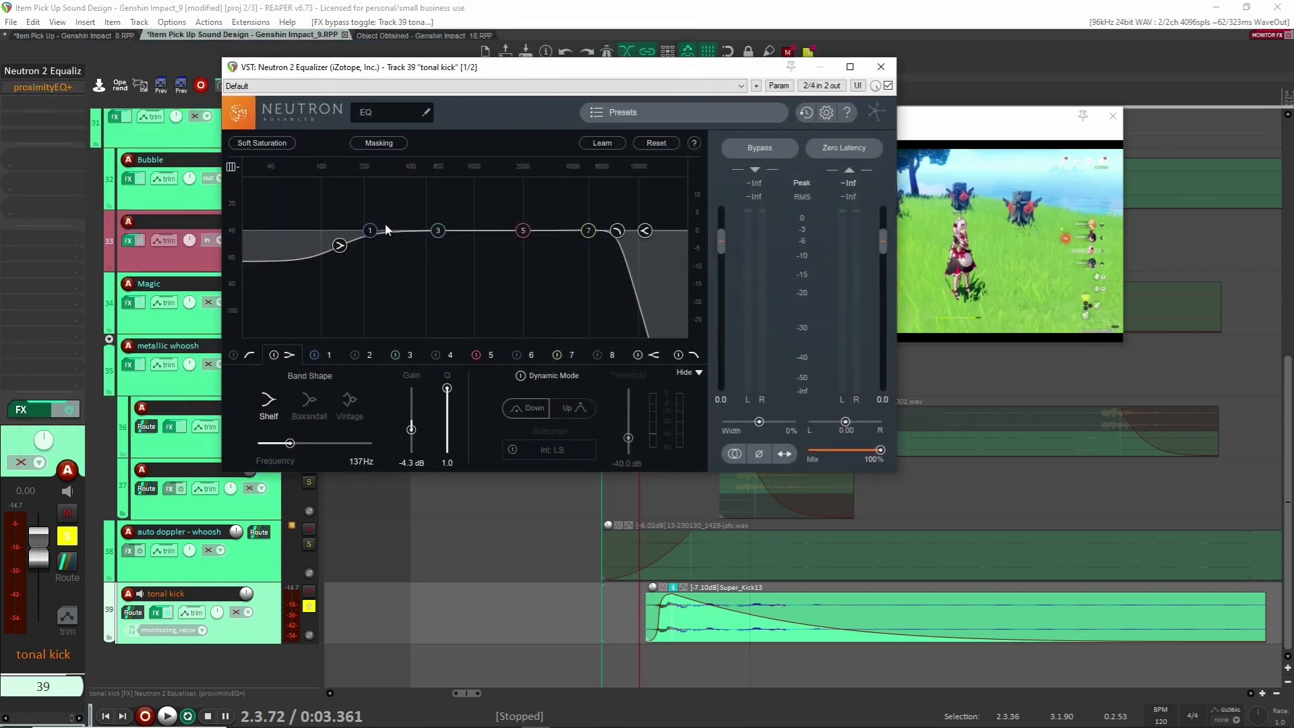
pyautogui.click(881, 66)
# Compare the soloed tonal kick with Neutron 2 Equalizer bypassed and re-enabled, keeping proximityEQ+ bypassed
pyautogui.keyDown('shift'); pyautogui.click(42, 71); pyautogui.keyUp('shift')
pyautogui.press('space')
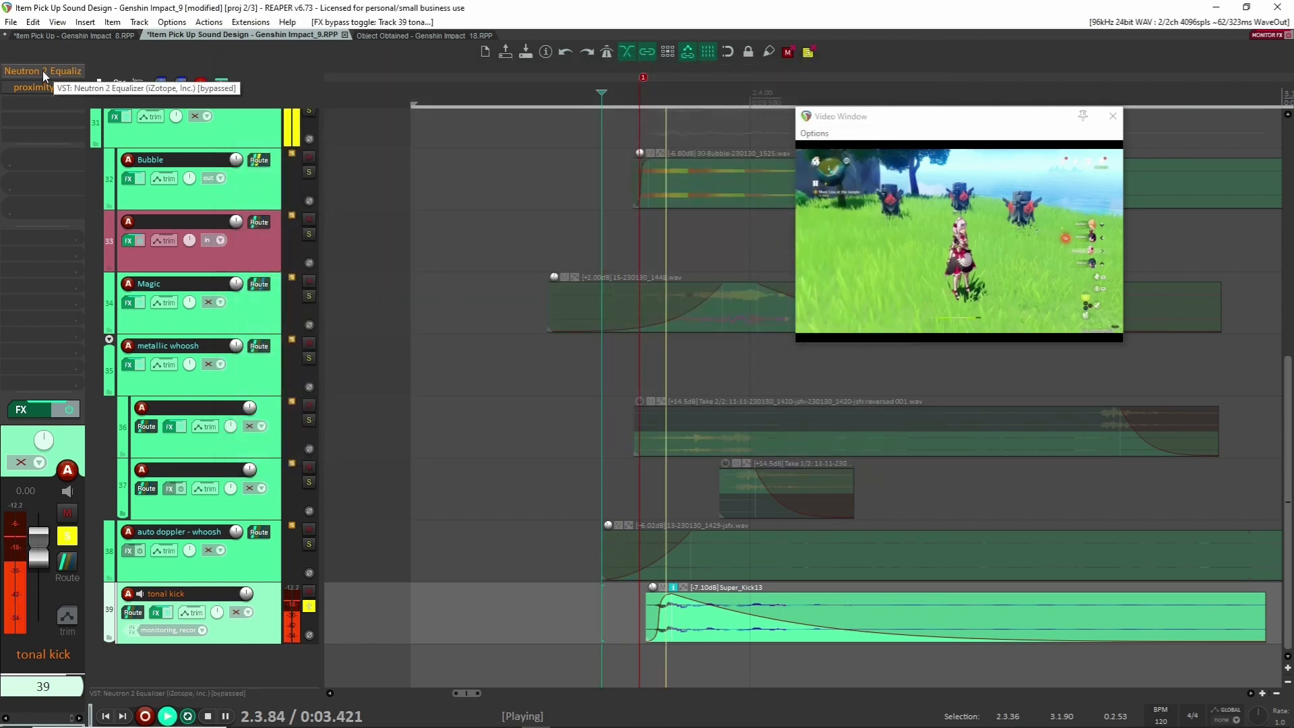
pyautogui.press('space')
pyautogui.keyDown('shift'); pyautogui.click(43, 71); pyautogui.keyUp('shift')
pyautogui.keyDown('shift'); pyautogui.click(30, 87); pyautogui.keyUp('shift')
pyautogui.press('space')
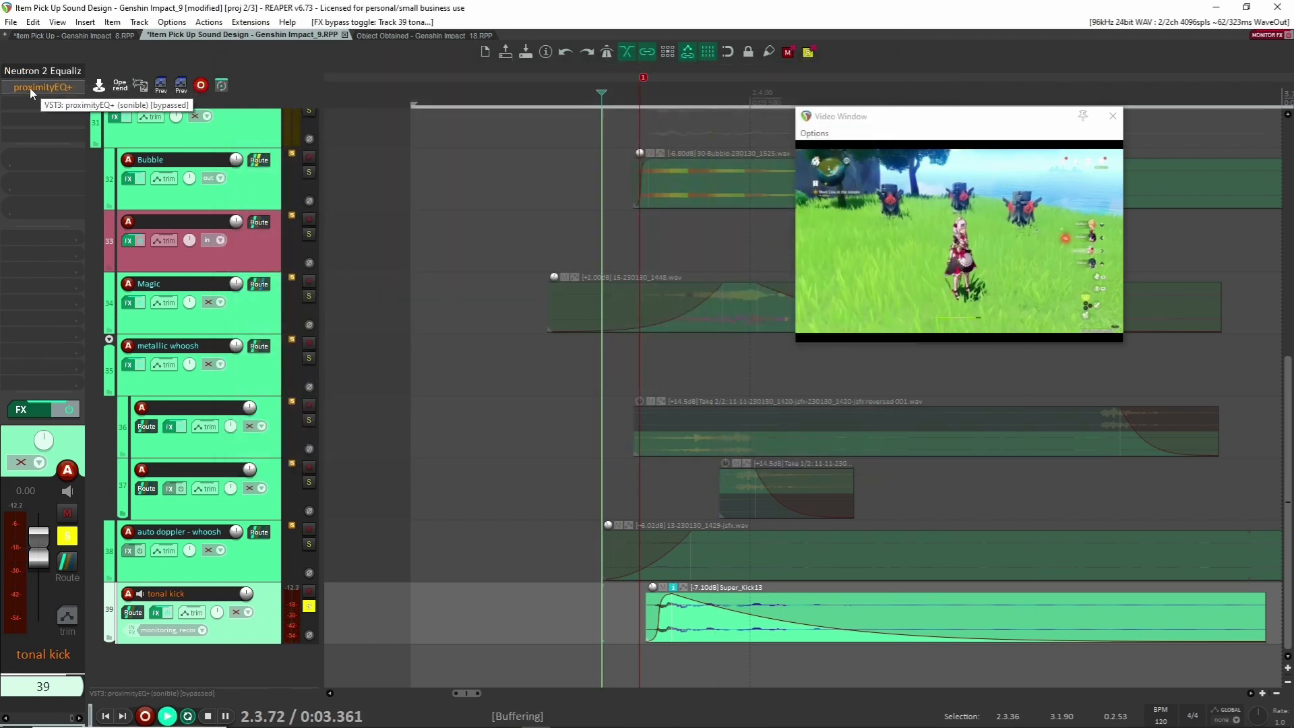
pyautogui.press('space')
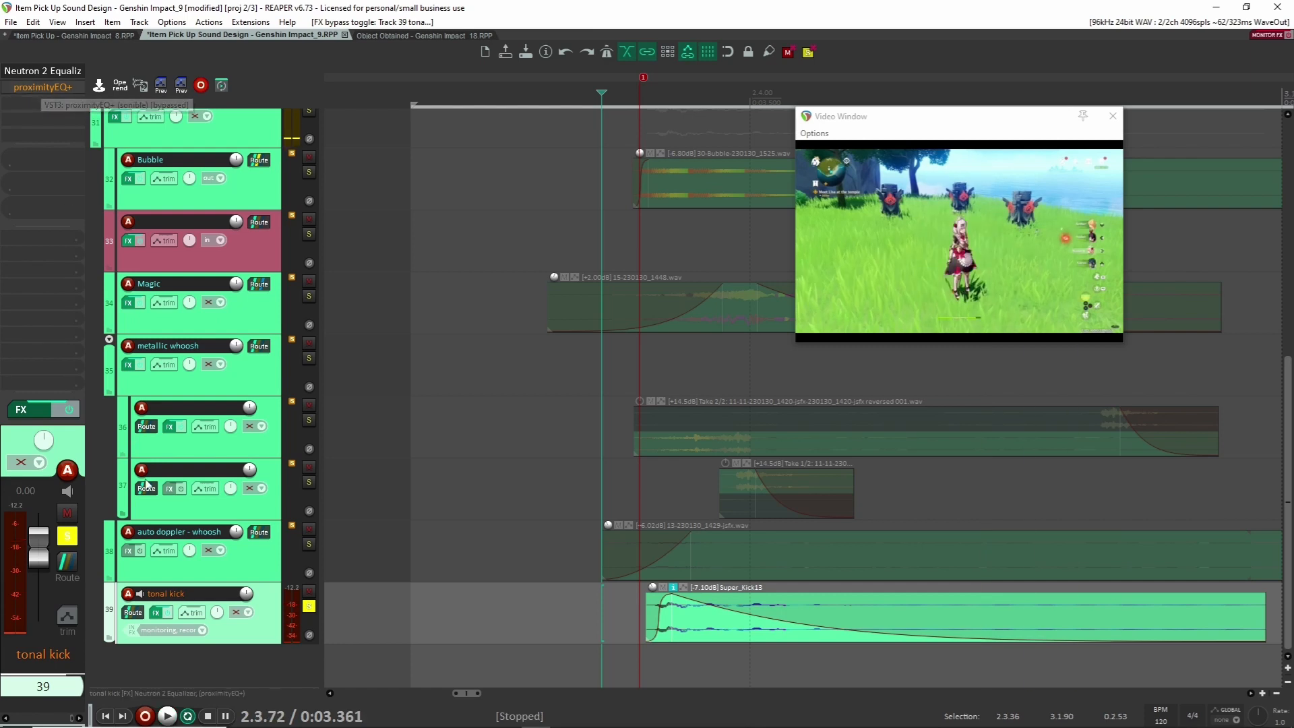
# Unsolo the tonal kick and play all layers of the v3 group together from before the clips
pyautogui.click(310, 606)
pyautogui.scroll(2, 535, 445)
pyautogui.scroll(-2, 534, 445)
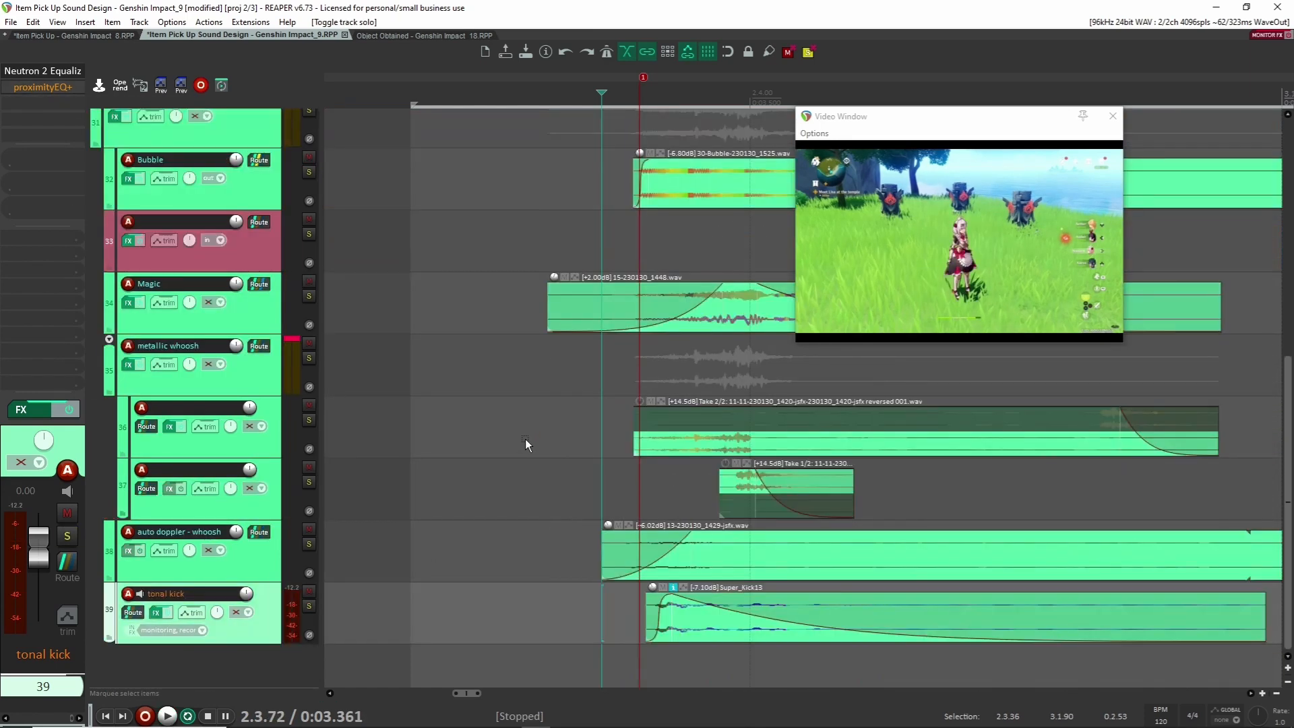
pyautogui.scroll(2, 435, 439)
pyautogui.press('space')
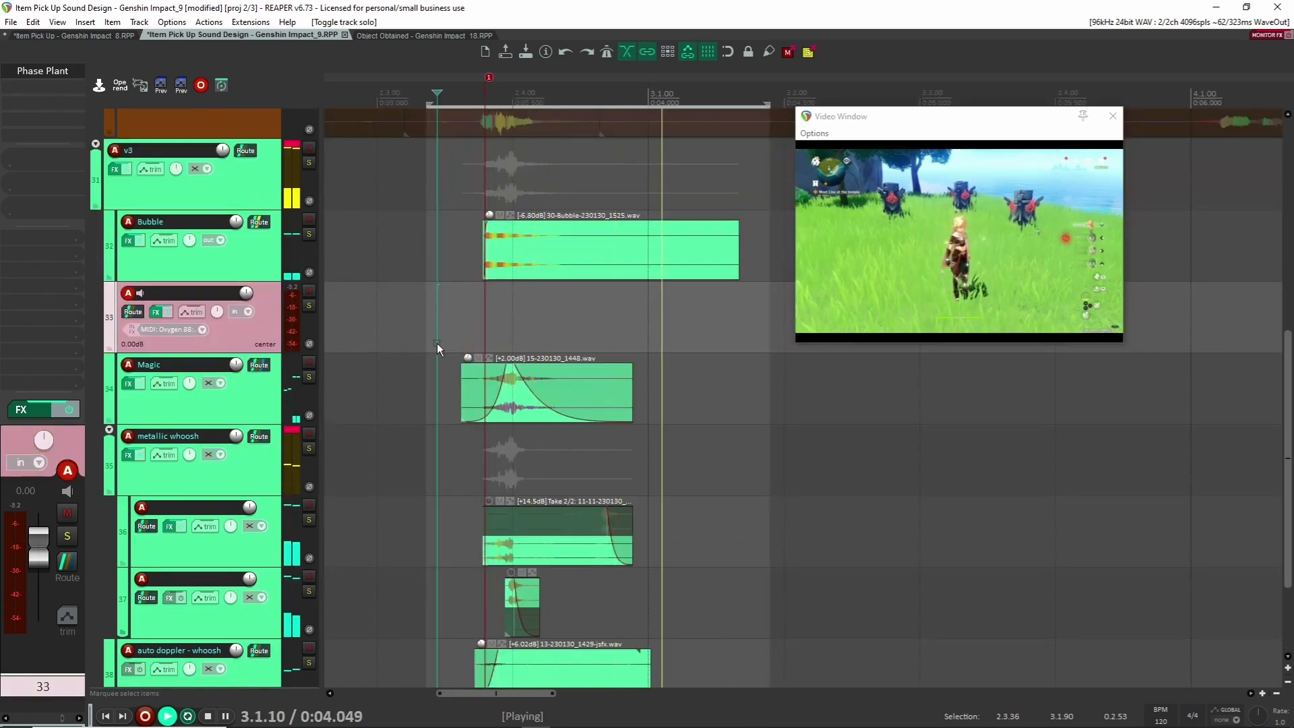